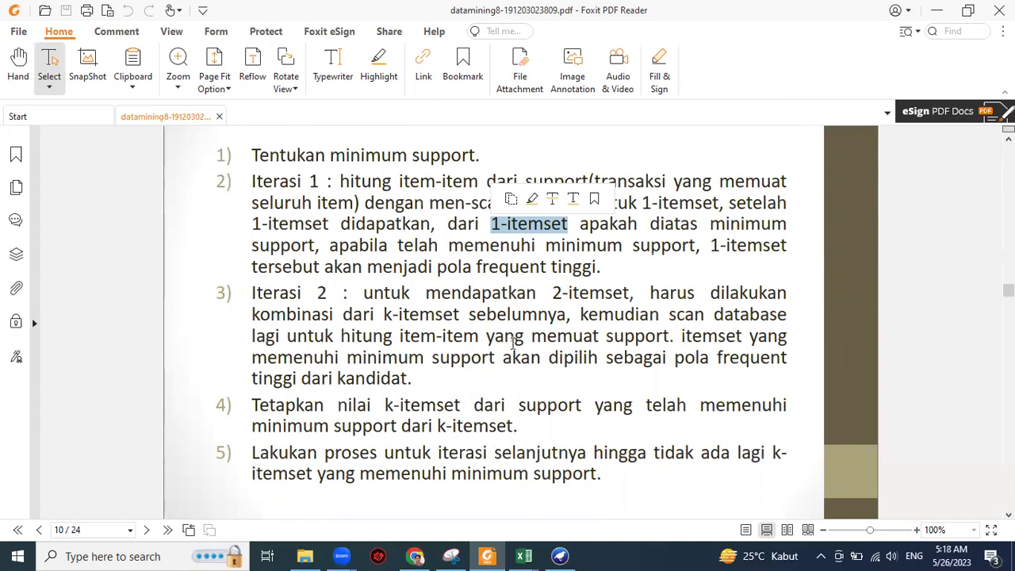
Step: Read iteration steps 3 to 5 on page 10, selecting the terms "2-itemset", "k-itemset" and "minimum support" in the text
drag(552, 295, 636, 297)
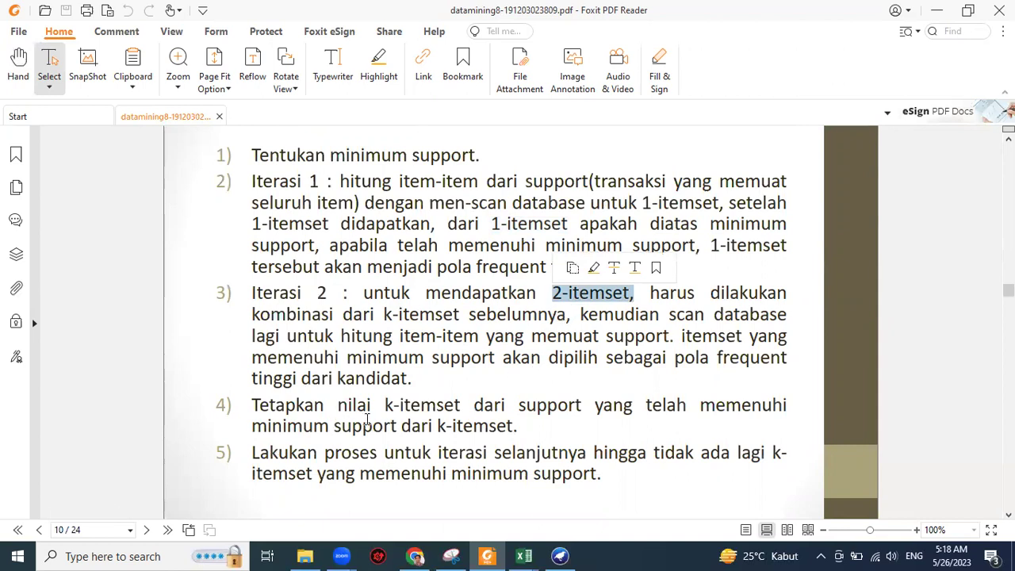
drag(386, 409, 464, 410)
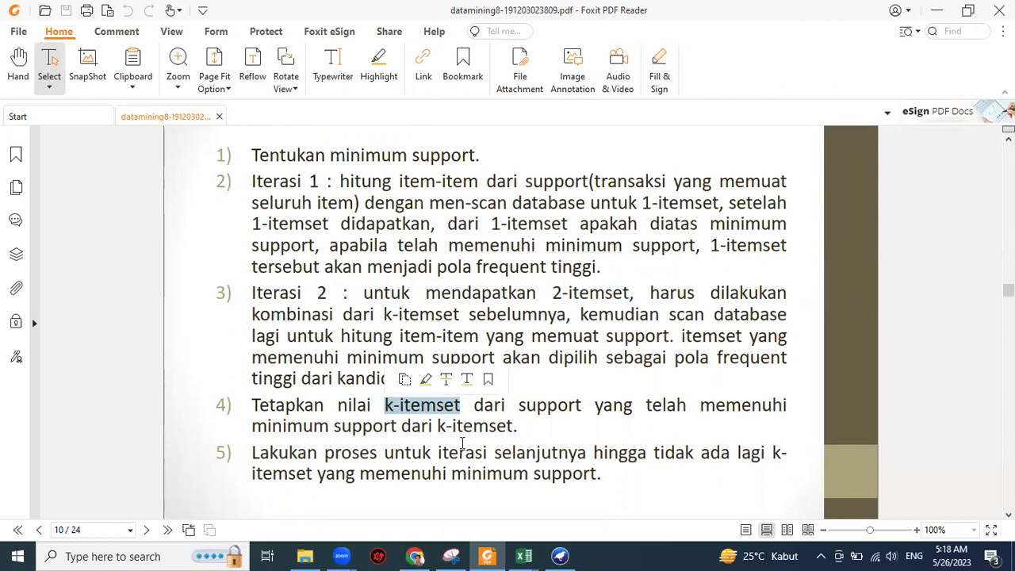
scroll(379, 395, down, 2)
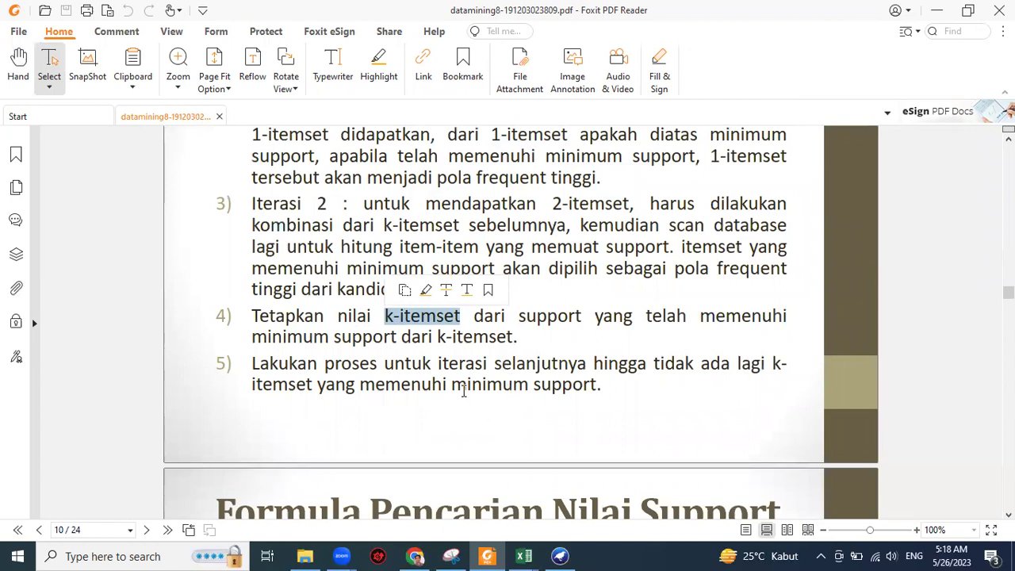
drag(457, 387, 603, 389)
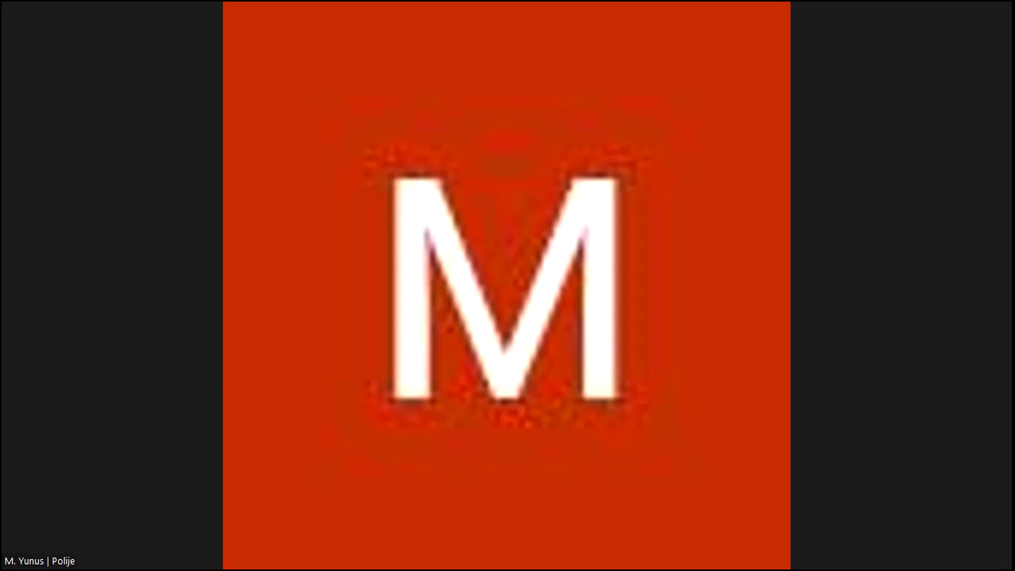
Step: Switch to the Apriori Asosiasi workbook in Excel and show its Data Transaksi sheet
mouse_move(525, 555)
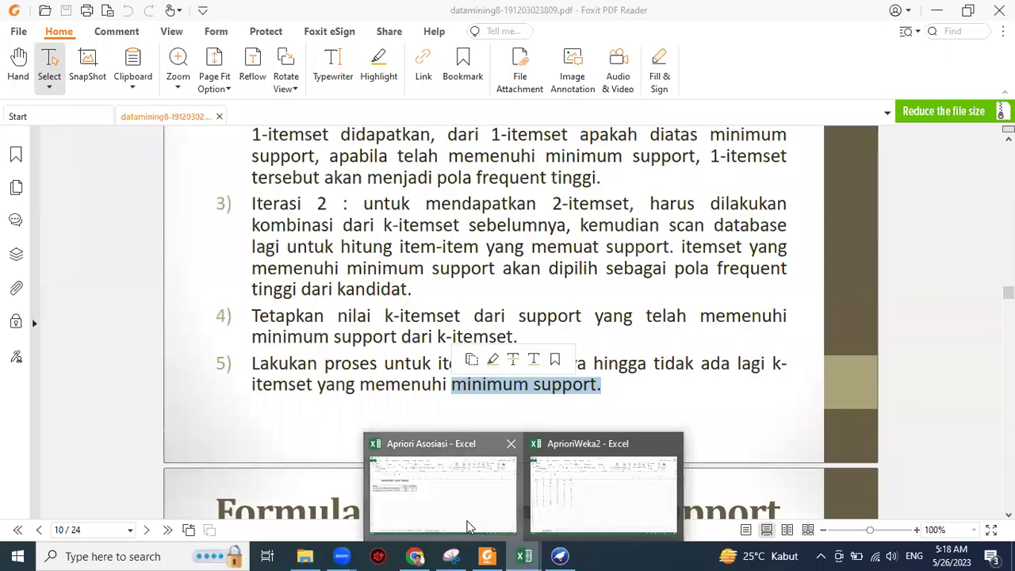
click(468, 527)
click(19, 515)
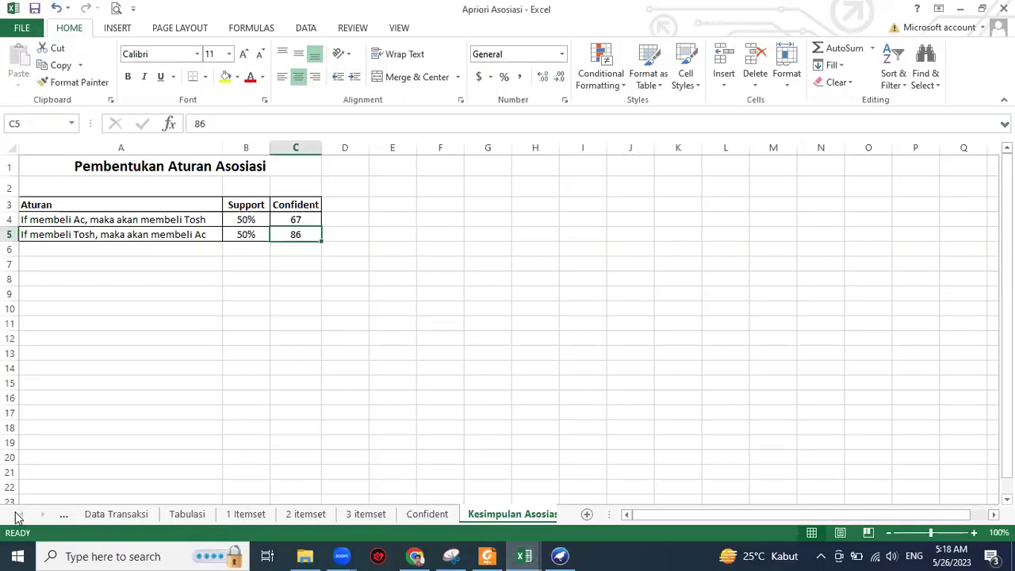
click(109, 514)
click(373, 335)
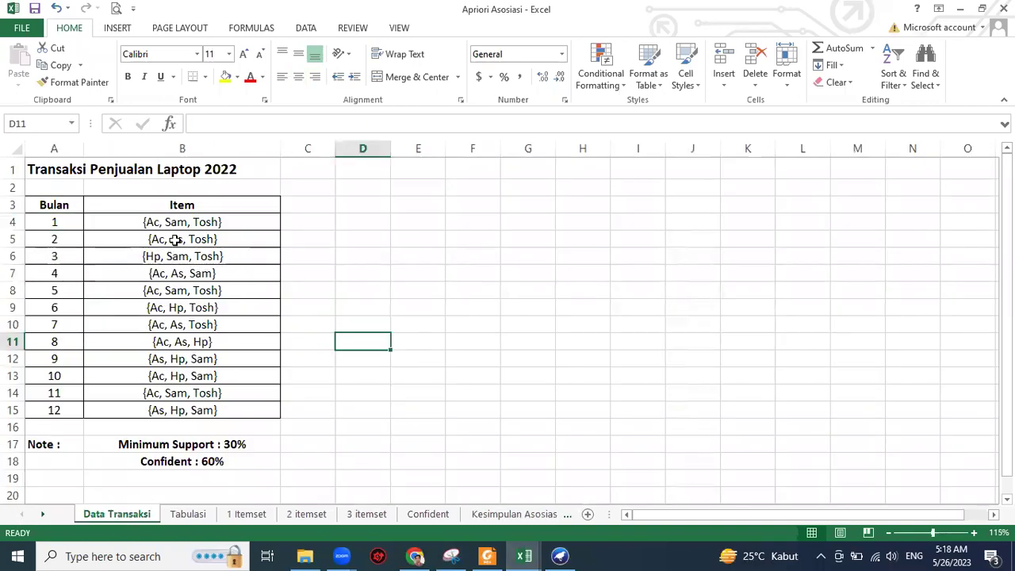
click(428, 291)
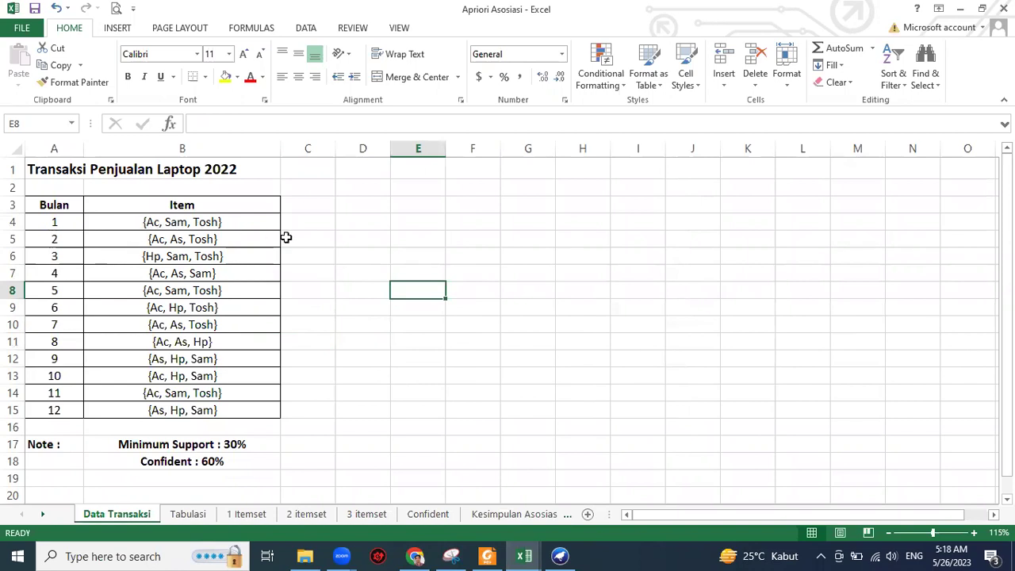
Step: Examine the laptop sales transactions for months 1 to 12 and the item sets in the Bulan and Item columns
click(160, 224)
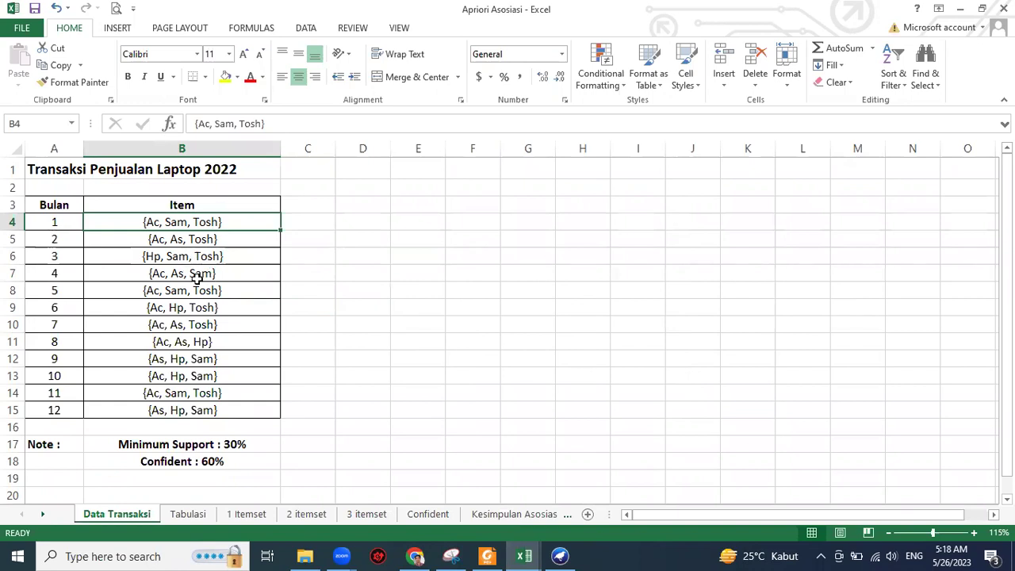
click(383, 309)
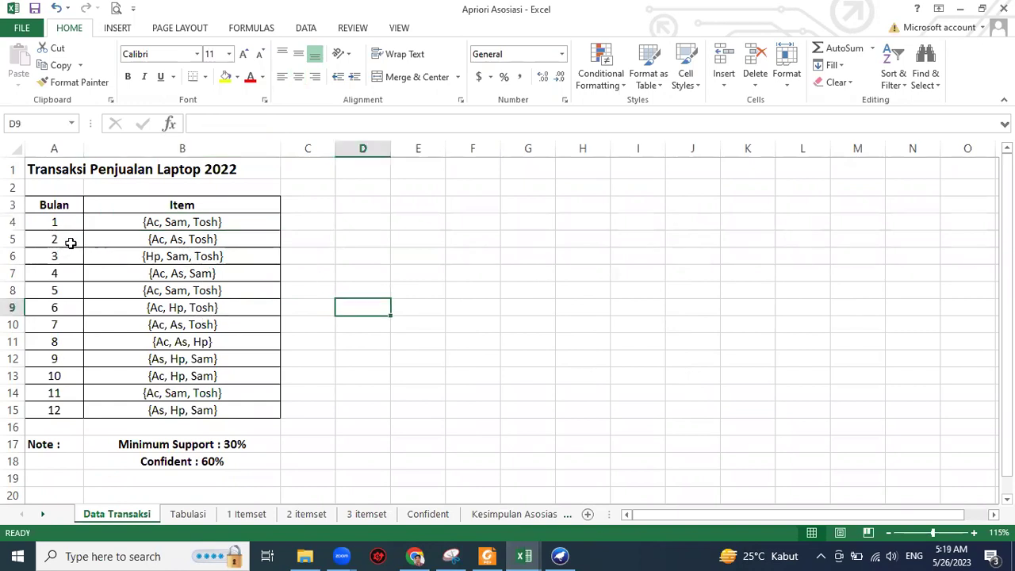
drag(55, 227, 73, 408)
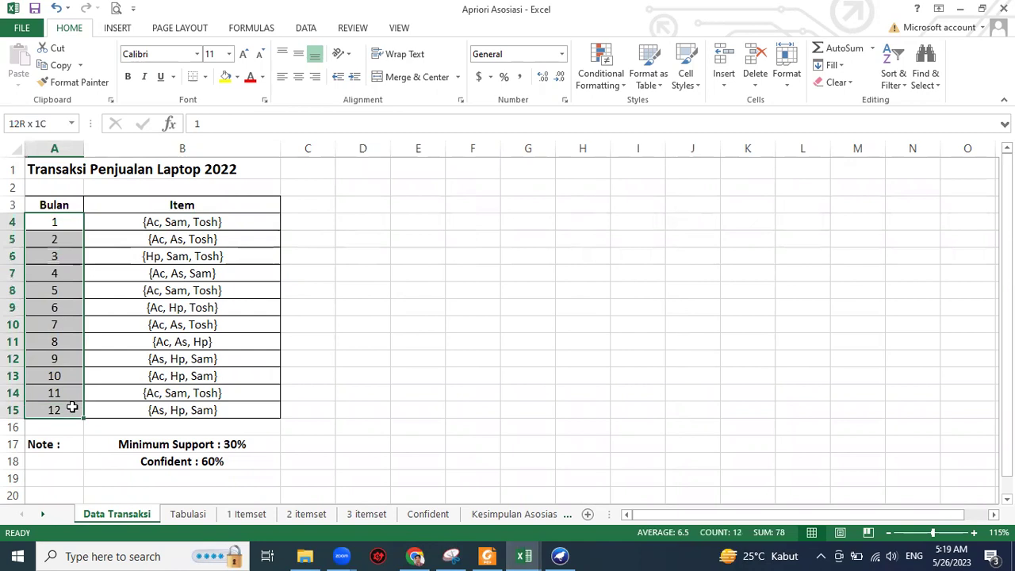
click(404, 275)
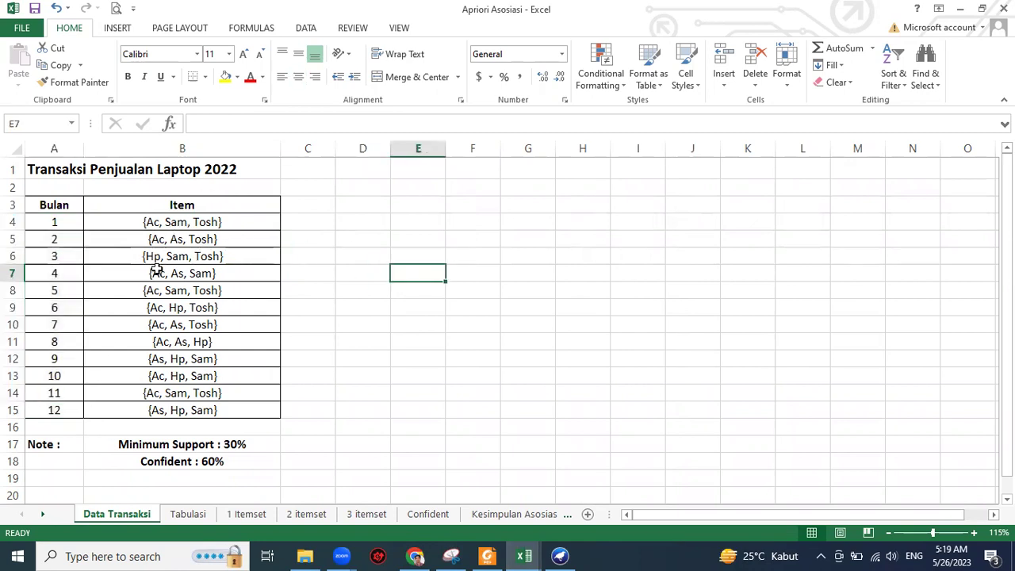
click(353, 274)
click(63, 219)
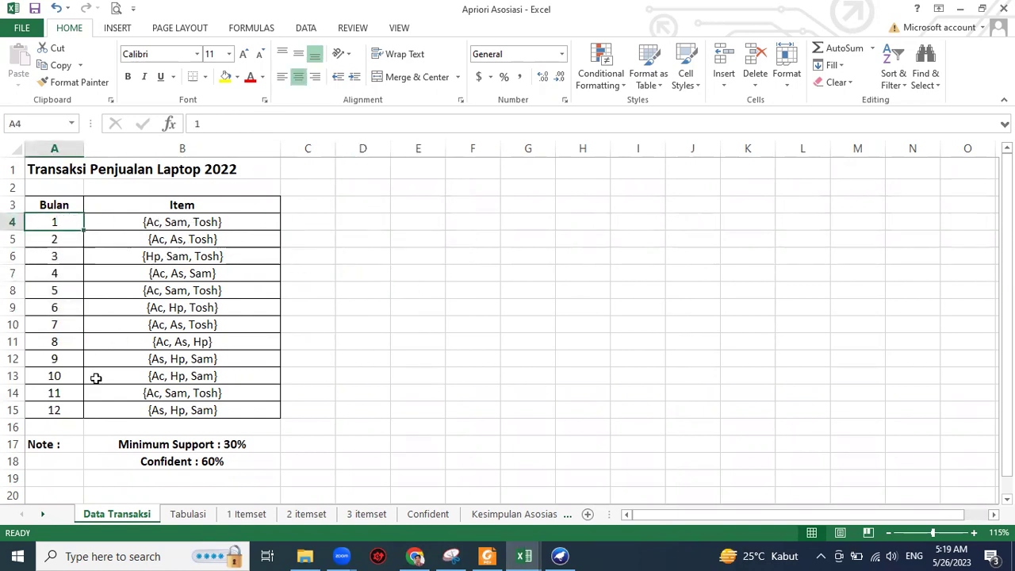
click(52, 409)
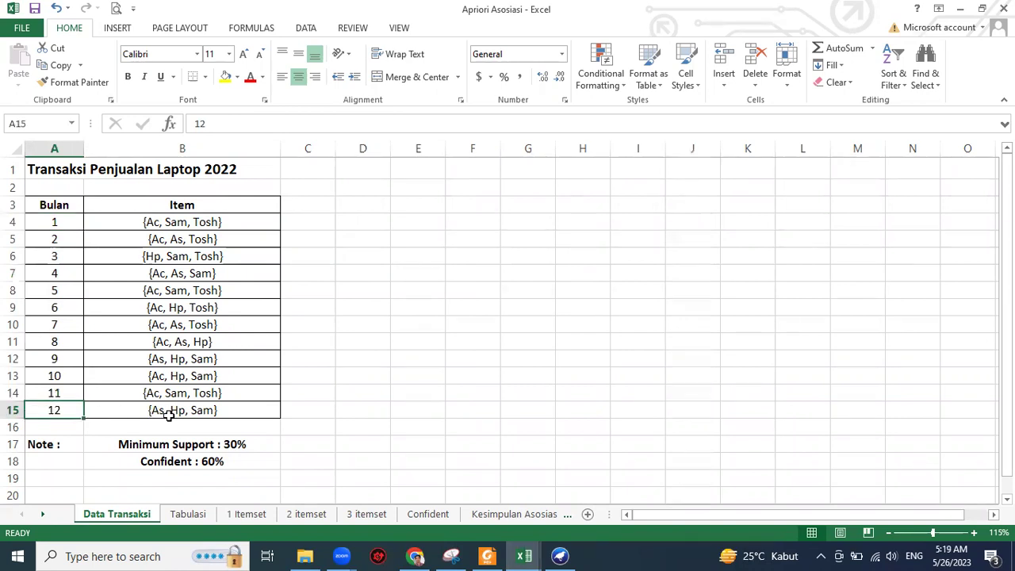
click(331, 393)
click(60, 223)
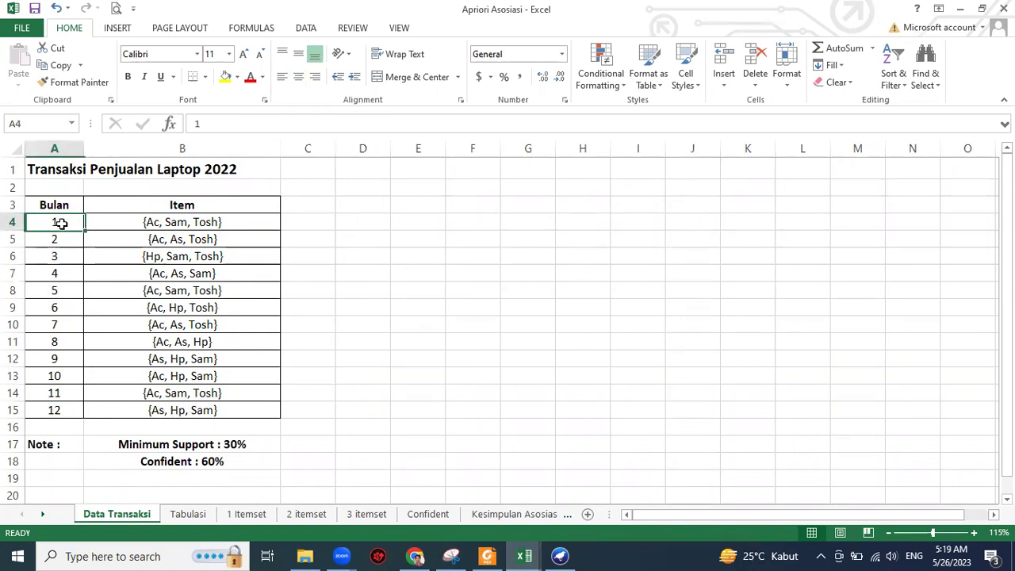
drag(47, 204, 209, 408)
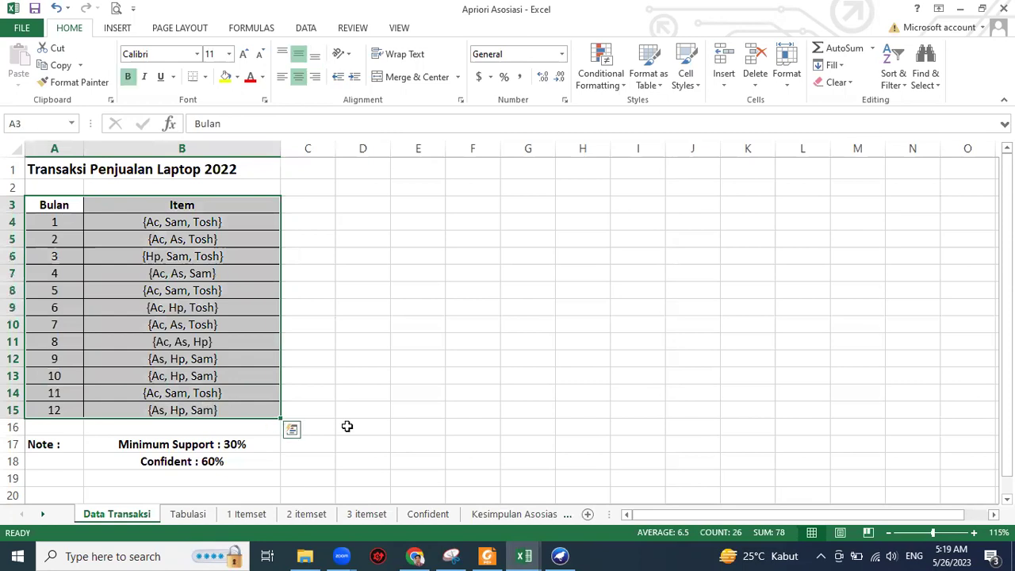
click(346, 426)
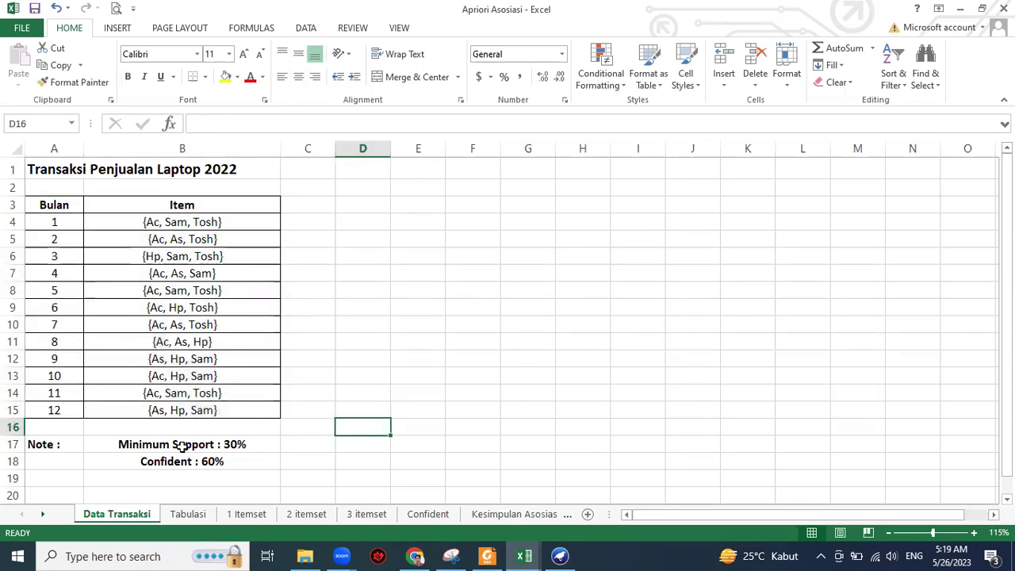
Step: Examine the Minimum Support and Confident thresholds in the note below the transaction table
click(240, 445)
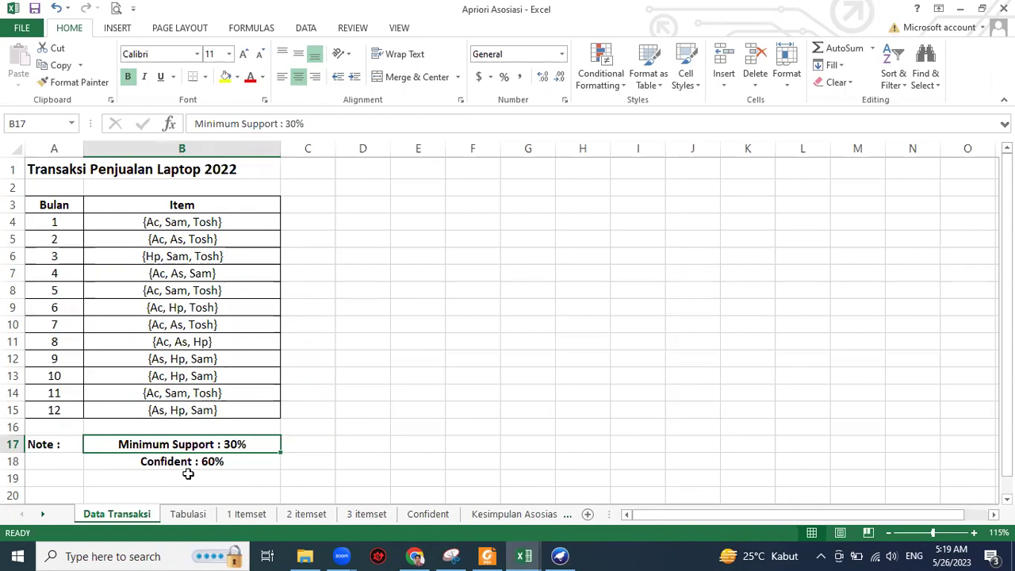
click(227, 462)
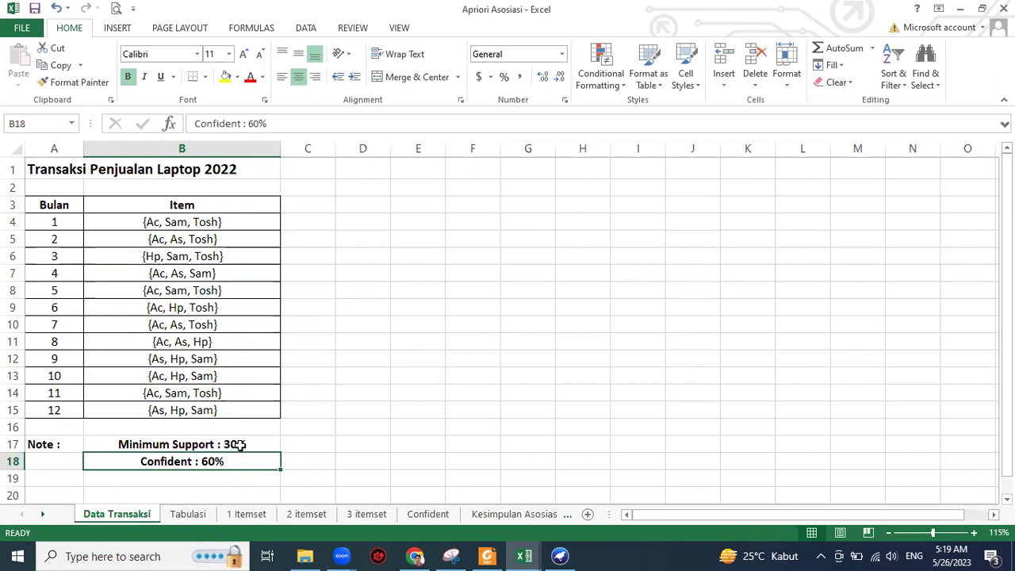
click(235, 442)
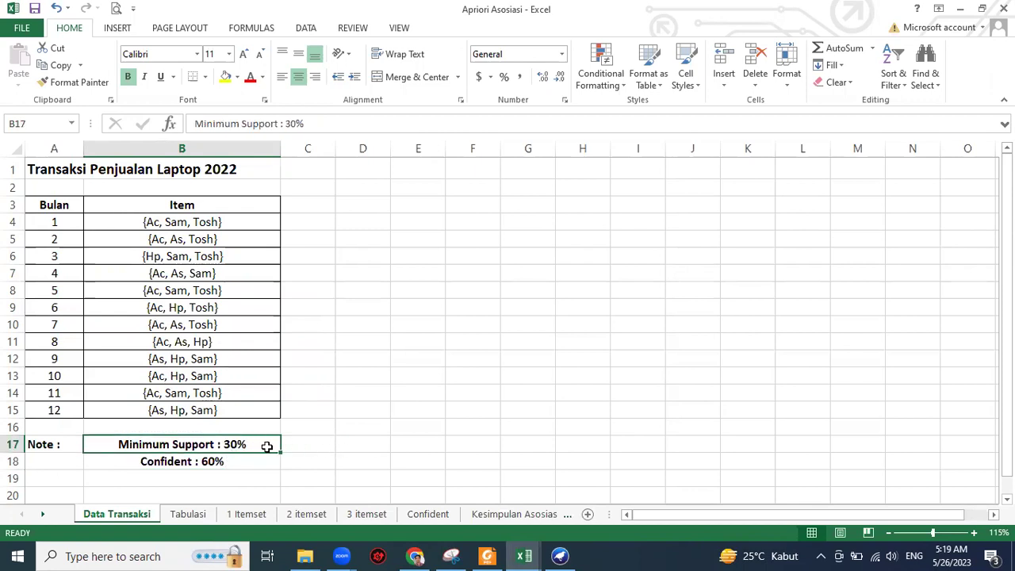
click(310, 444)
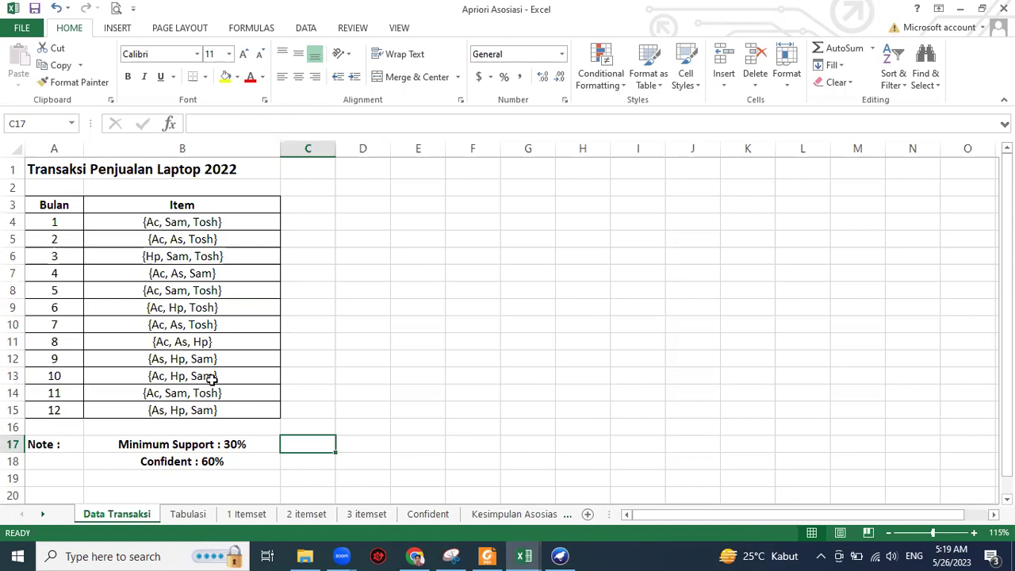
Step: Open the Tabulasi sheet and examine the table's item headings Ac, As, Hp, Sam and Tosh
click(188, 515)
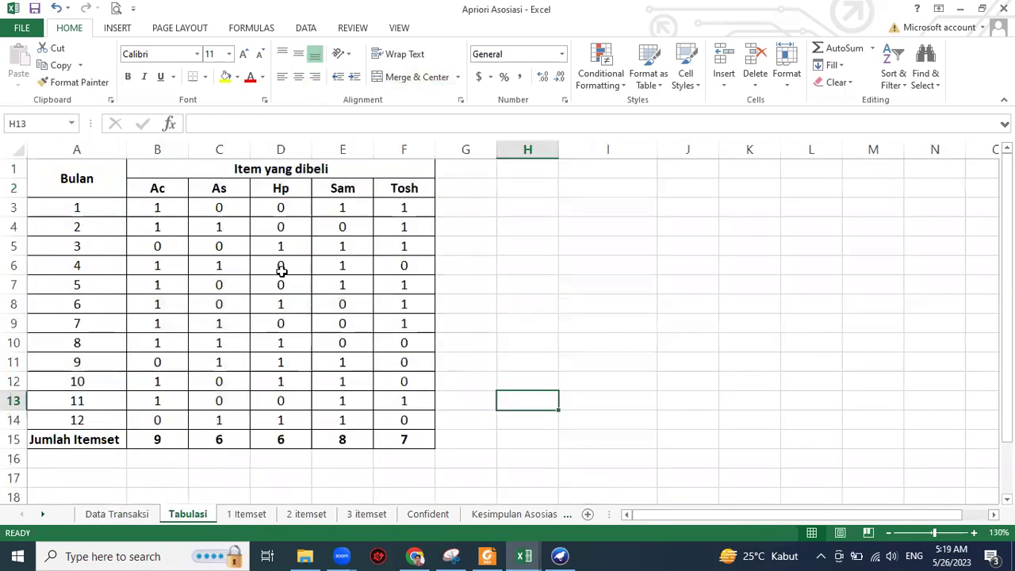
drag(55, 177, 337, 425)
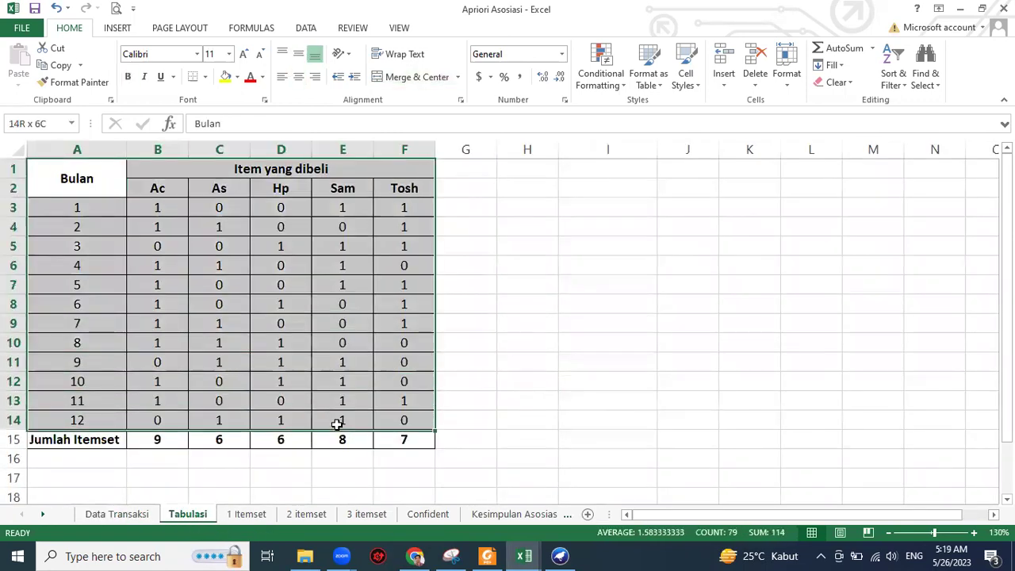
click(608, 400)
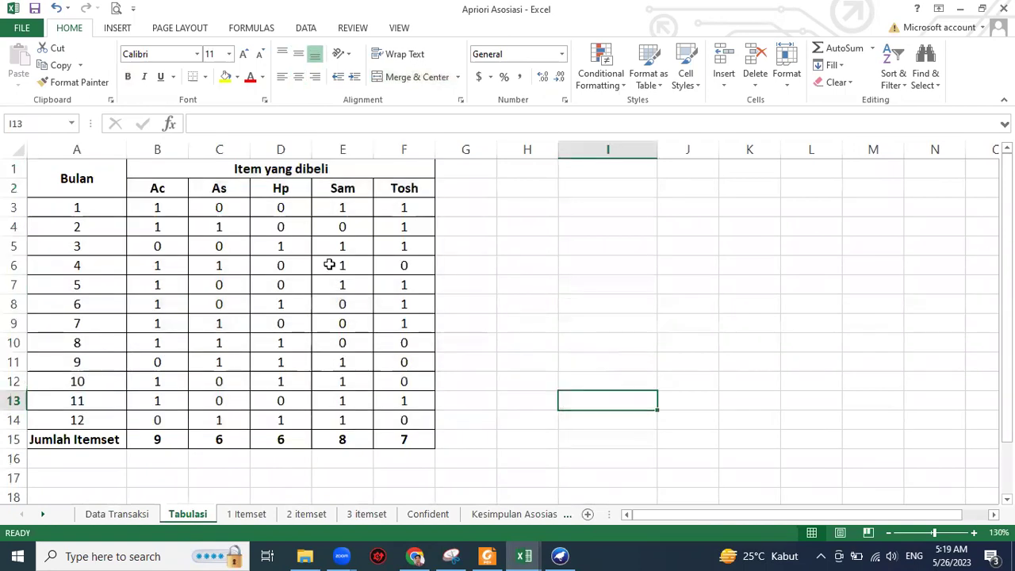
click(167, 190)
click(221, 189)
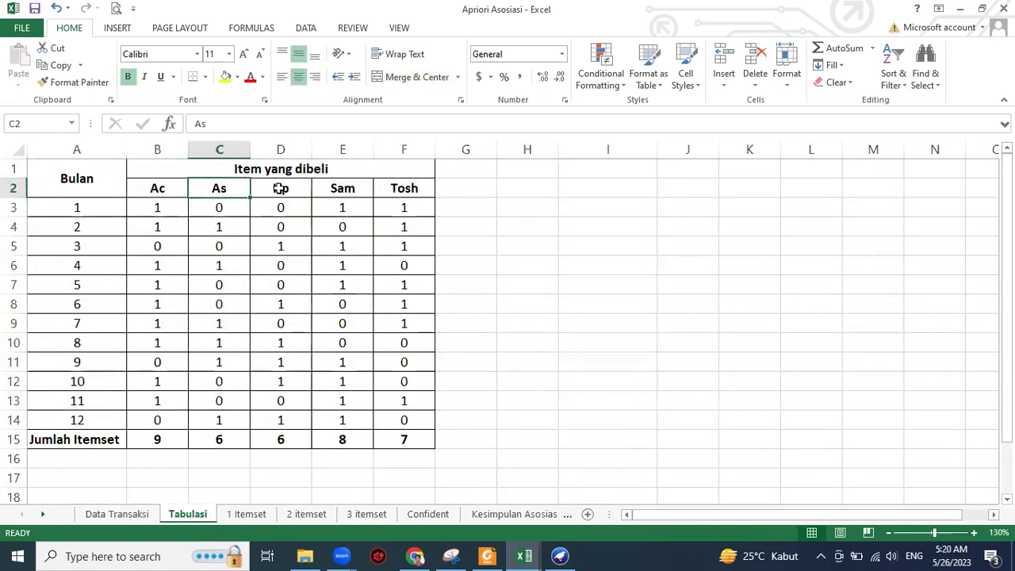
click(281, 188)
click(361, 188)
click(410, 190)
click(502, 300)
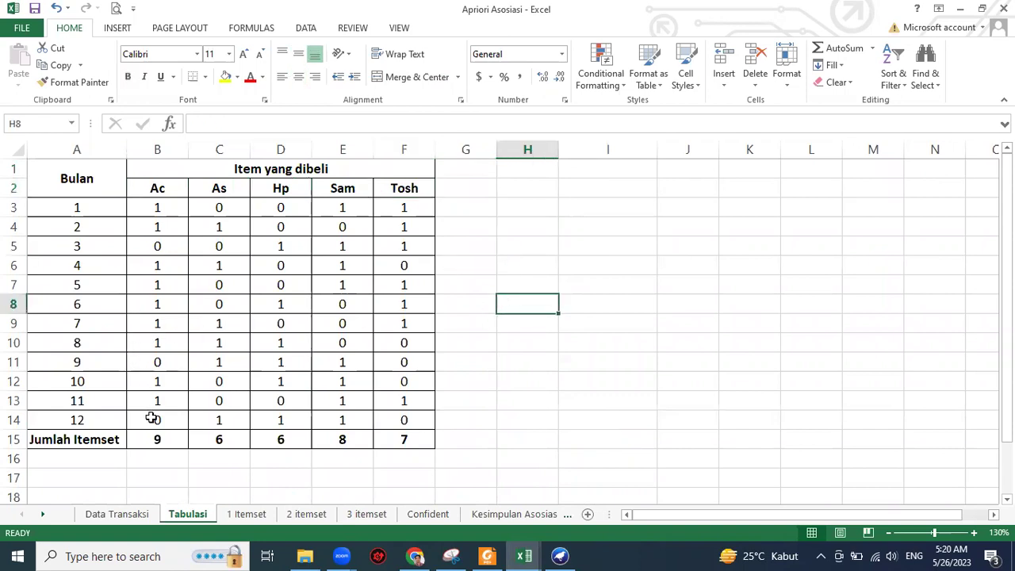
Step: Examine how the month 1 purchases are coded as 1 or 0 under each item in the tabulation
click(161, 209)
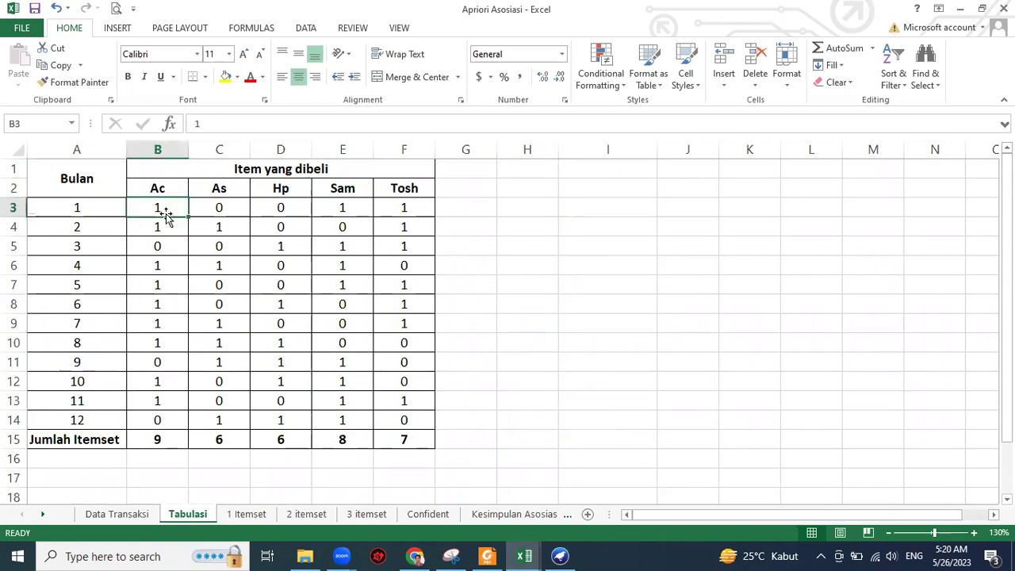
click(446, 311)
click(166, 211)
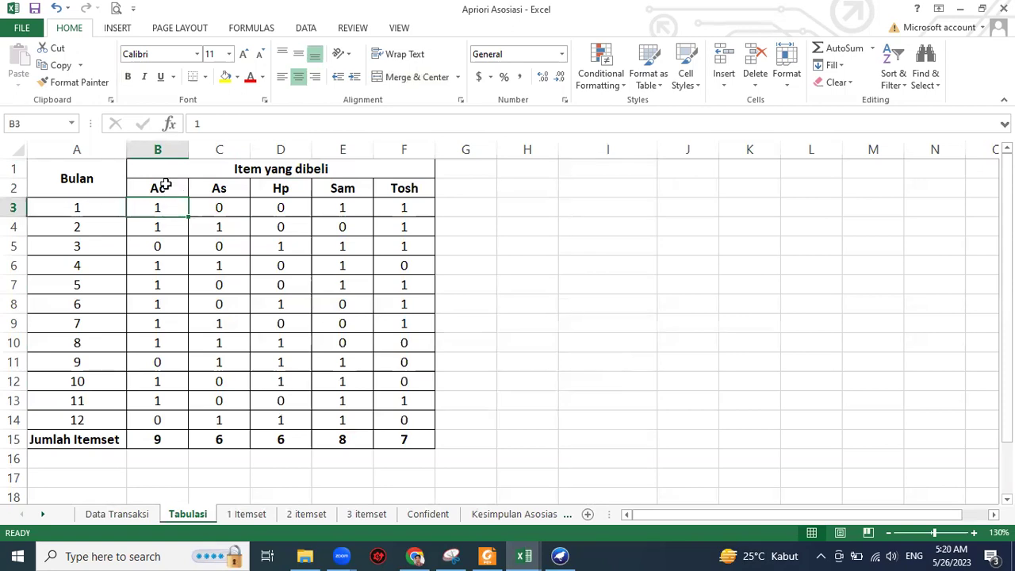
click(170, 228)
click(159, 204)
click(217, 209)
click(268, 205)
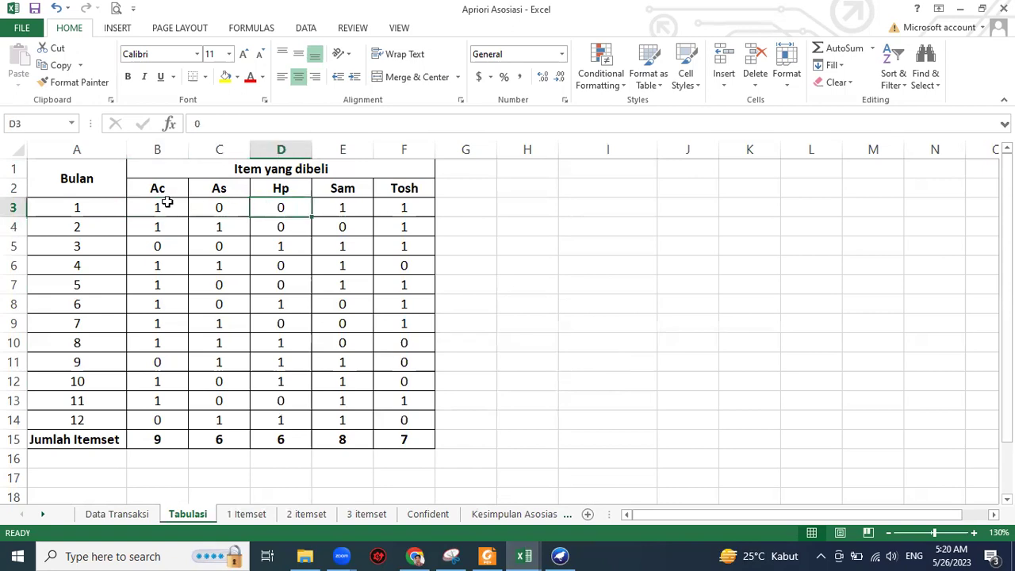
click(166, 188)
click(341, 196)
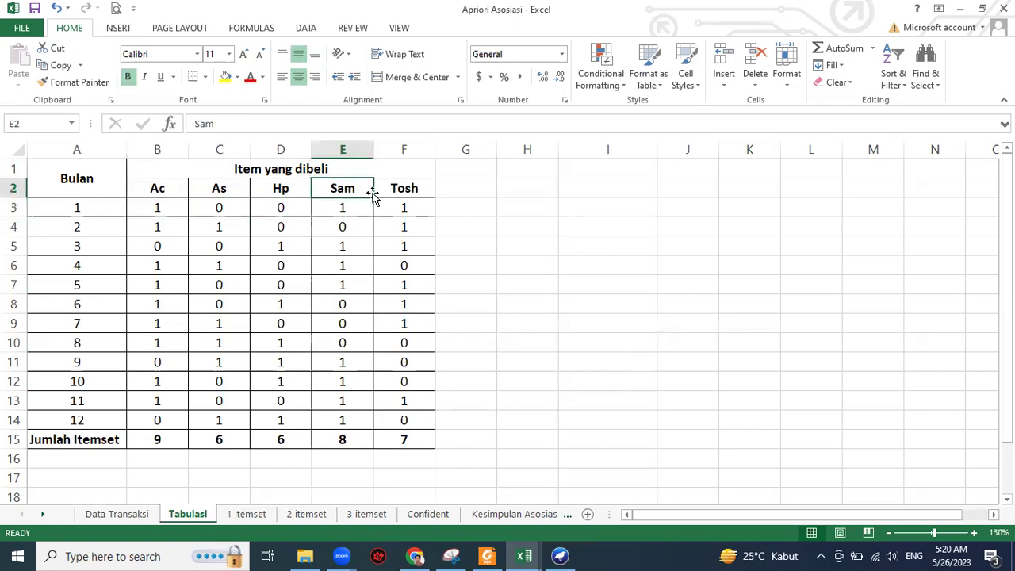
click(165, 207)
click(331, 206)
click(412, 207)
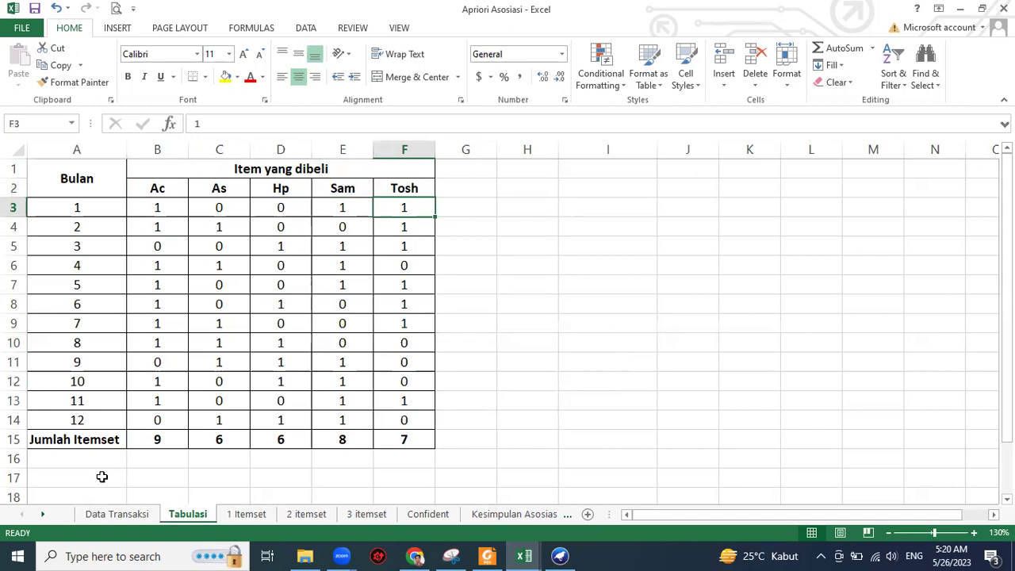
Step: Check the source transactions on the Data Transaksi sheet against the 0/1 values for all months on the Tabulasi sheet
click(139, 516)
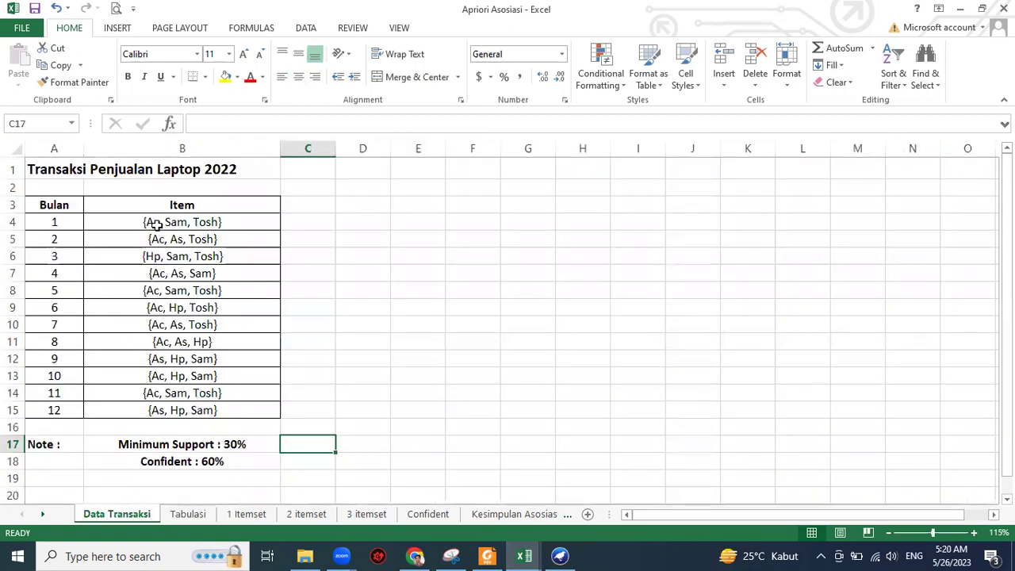
click(190, 520)
click(514, 252)
drag(140, 209, 383, 420)
click(501, 455)
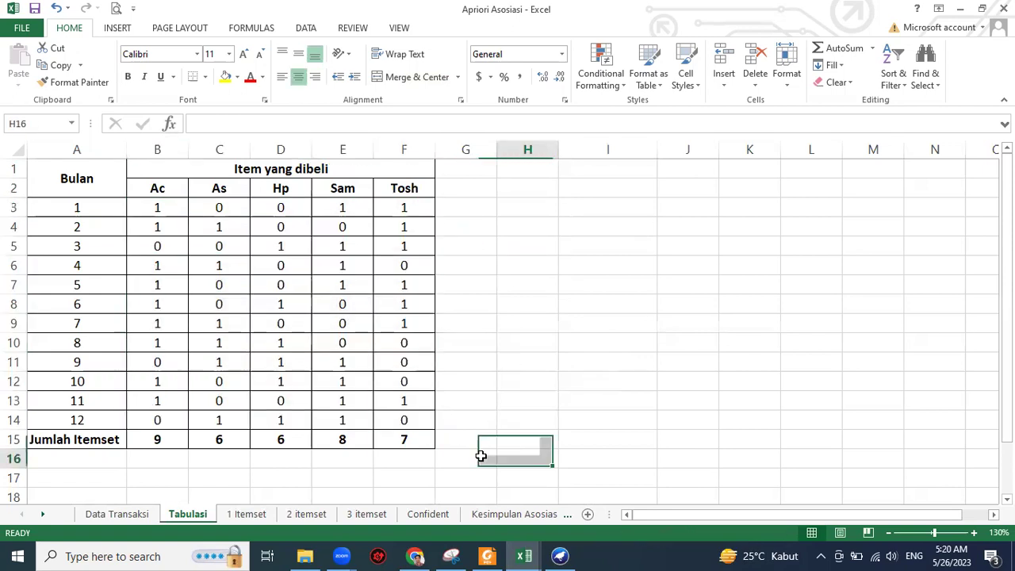
Step: Examine the Ac column's values for months 1 to 12 and the formula behind its Jumlah Itemset total
drag(158, 209, 159, 420)
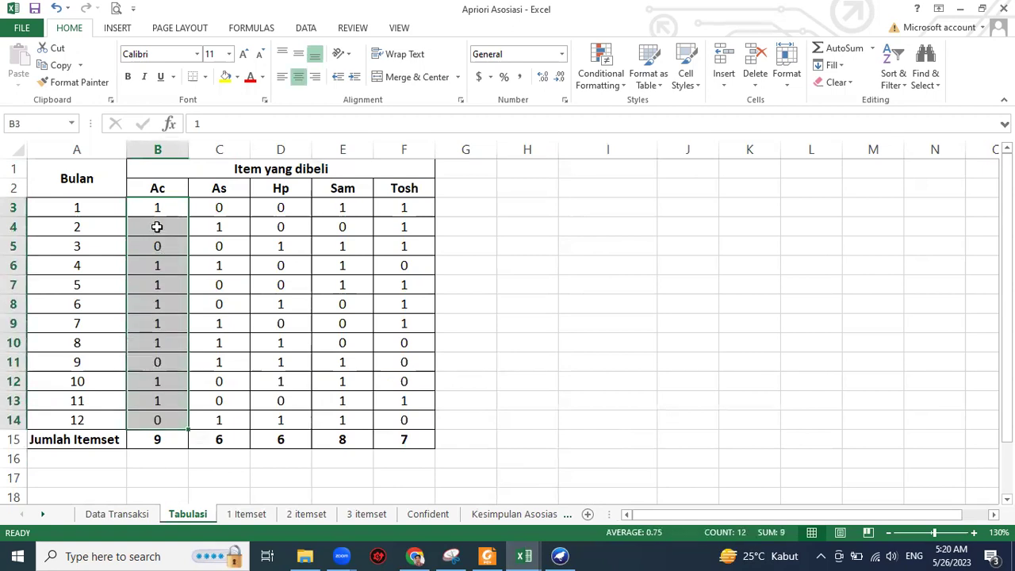
click(622, 381)
click(161, 439)
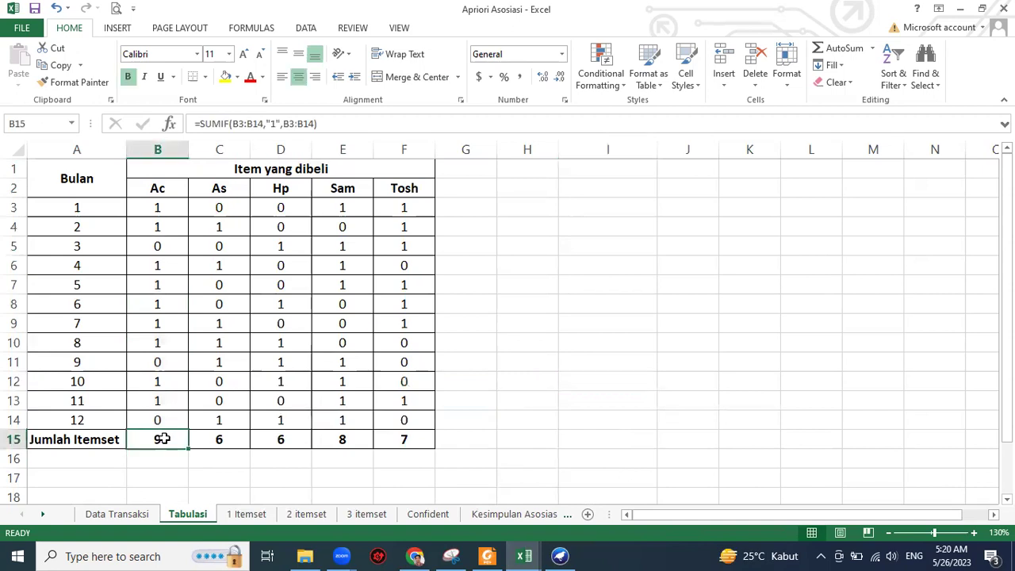
Step: Examine the criterion "1" in the SUMIF formula behind the Ac column's Jumlah Itemset total
click(334, 125)
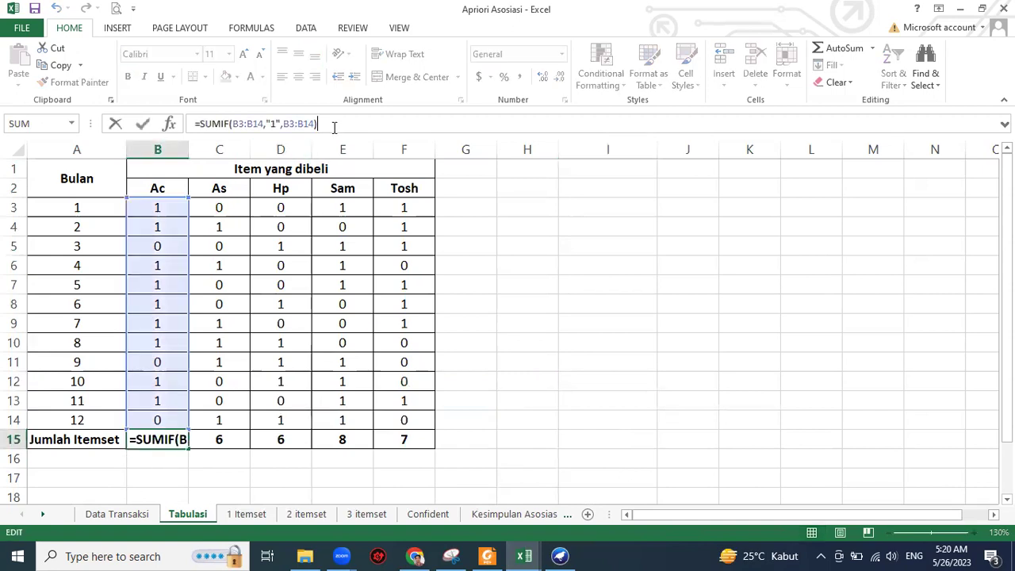
click(273, 124)
text(1)
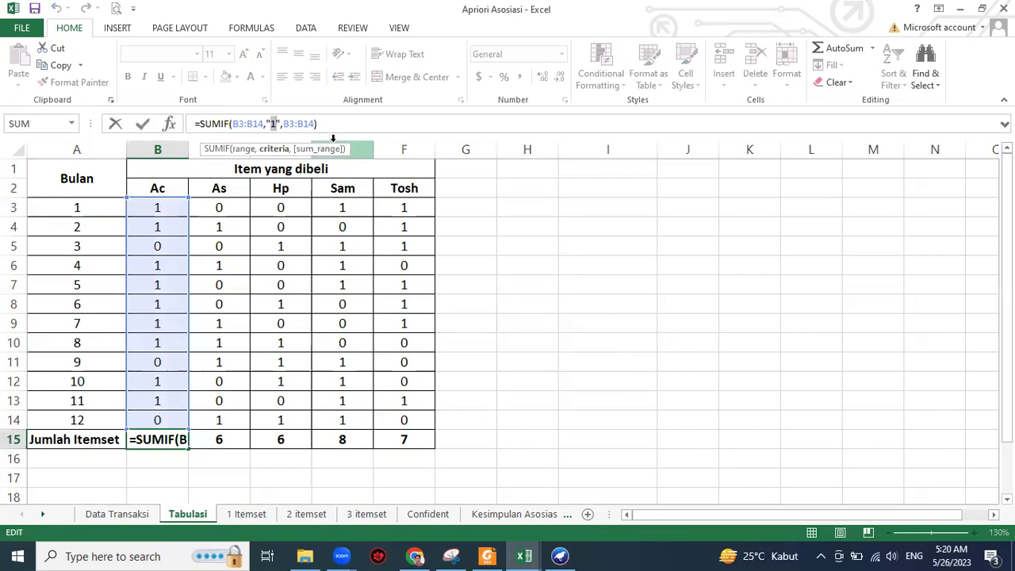
key(Return)
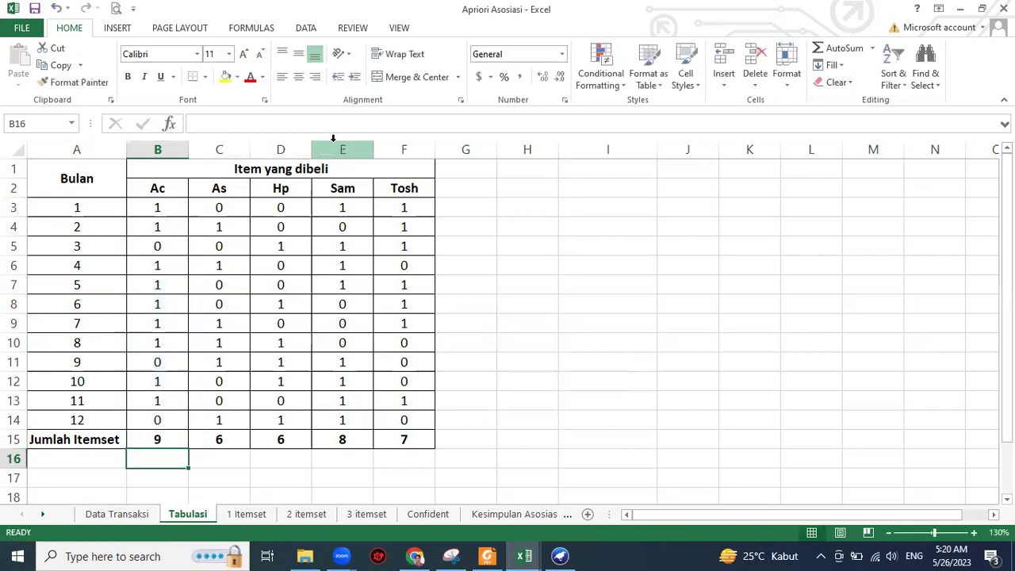
Step: Check the formulas behind the Jumlah Itemset totals of As, Hp, Sam and Tosh
click(221, 441)
click(269, 441)
click(333, 445)
click(406, 442)
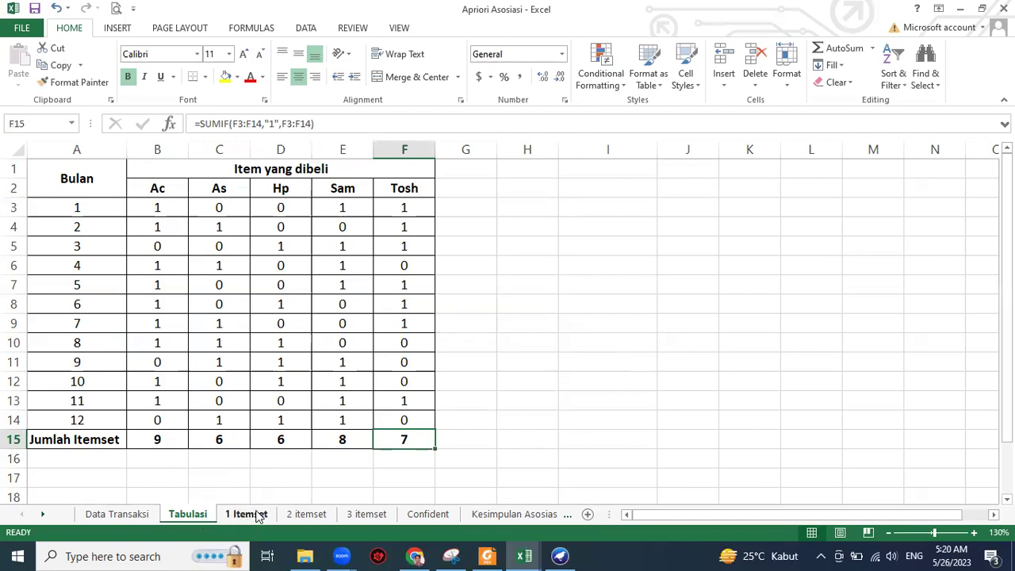
click(529, 405)
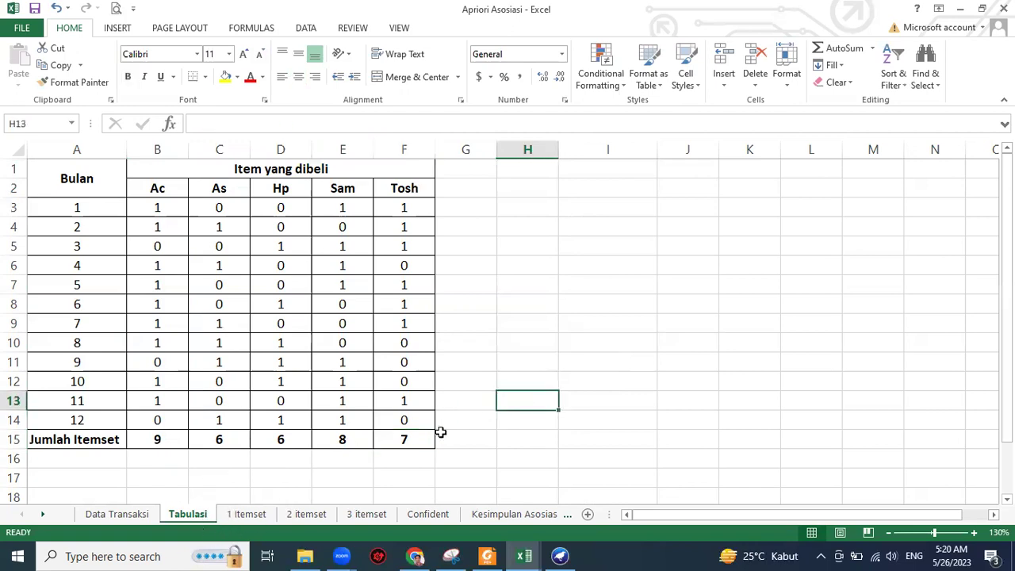
Step: Review the item headings and the whole tabulation table from Bulan to the Jumlah Itemset row
click(157, 188)
click(226, 191)
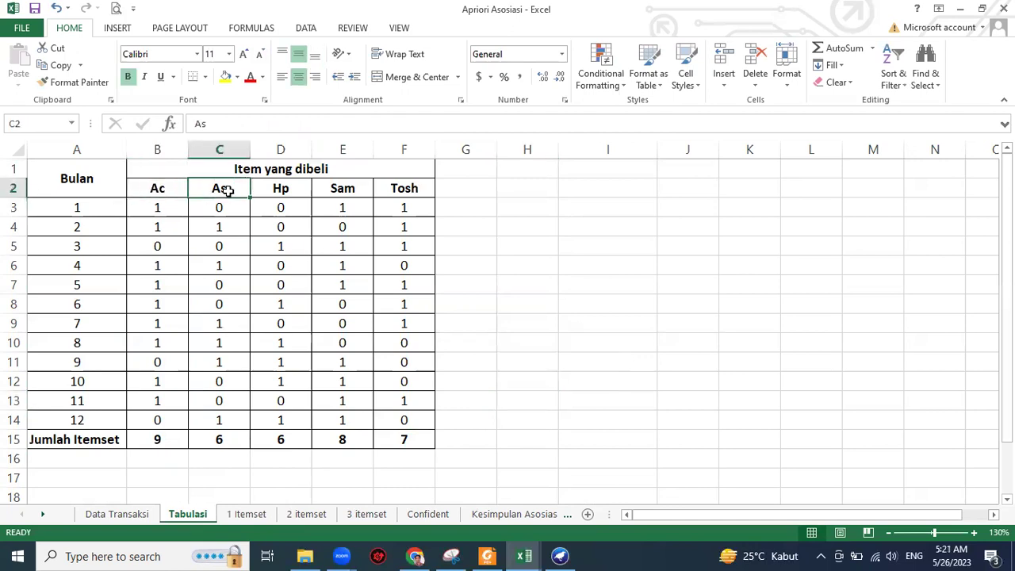
click(277, 194)
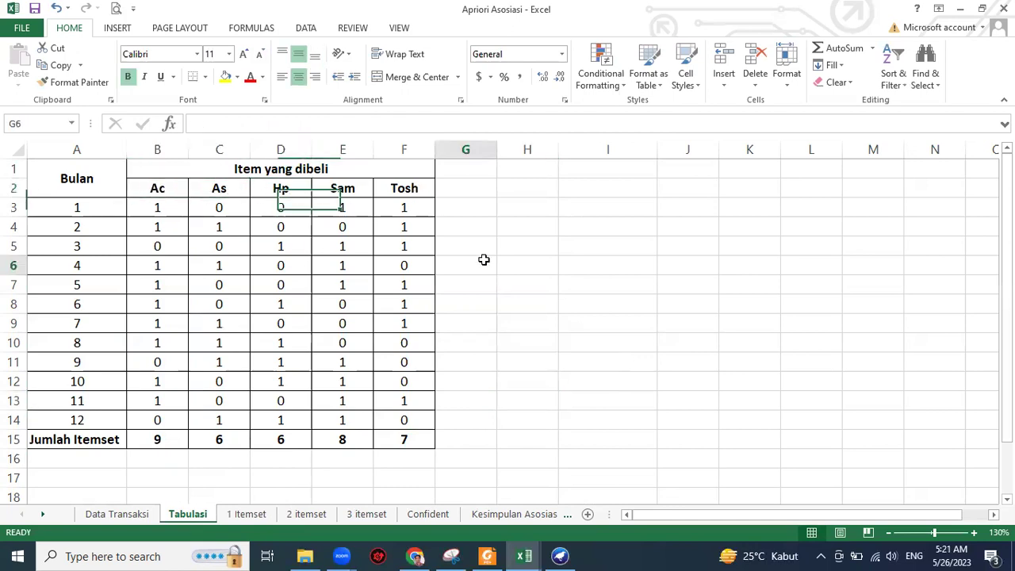
drag(72, 184, 364, 435)
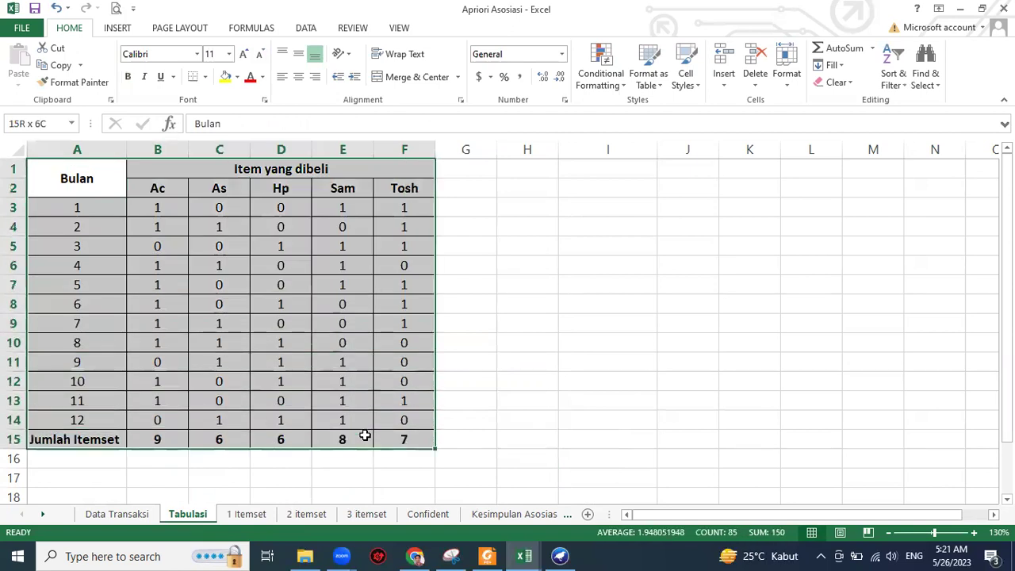
Step: Open the 1 Itemset sheet and look over its tabulation table, Tabel Satu (1) Itemset and the support formula
click(245, 514)
scroll(57, 188, up, 4)
drag(57, 188, 284, 402)
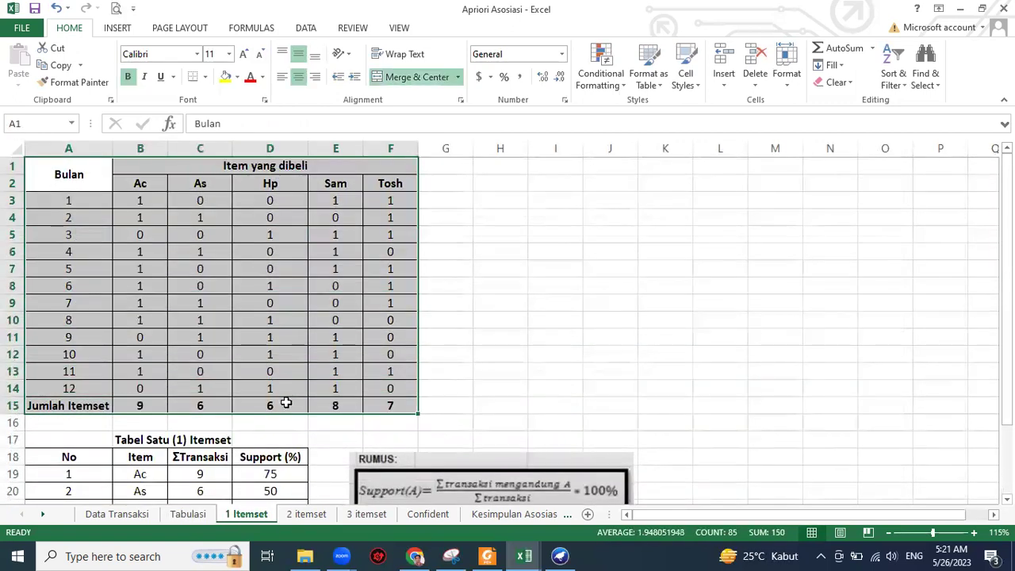
scroll(389, 392, down, 1)
scroll(341, 406, down, 2)
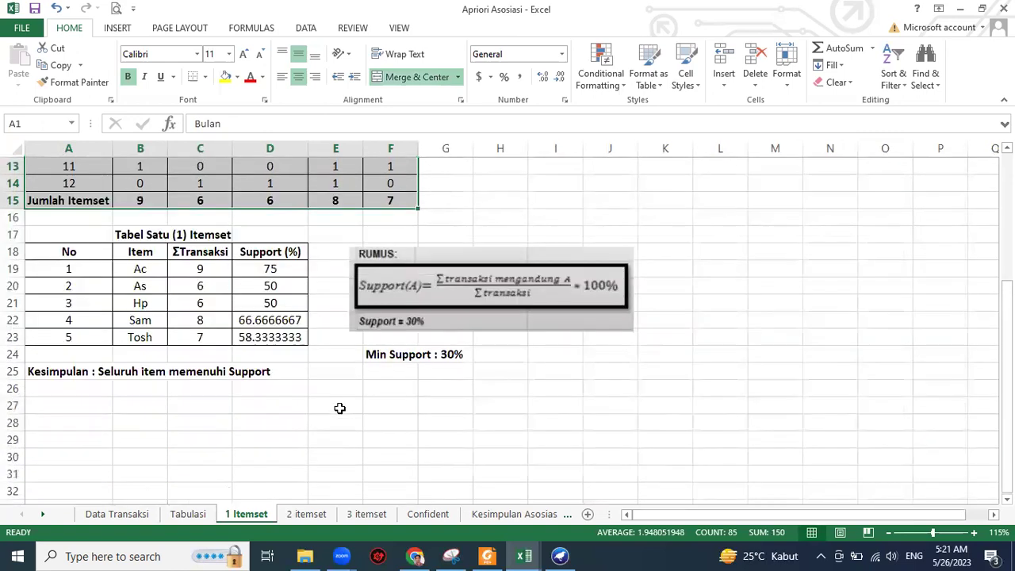
scroll(338, 409, up, 1)
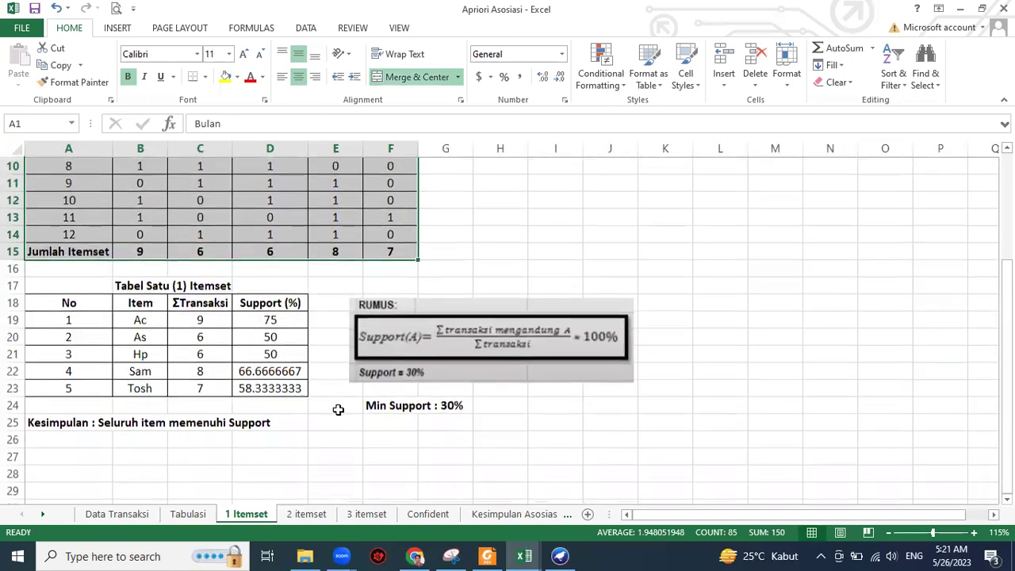
click(321, 438)
Step: Compare the Jumlah Itemset totals with the ΣTransaksi values in Tabel Satu (1) Itemset
drag(137, 253, 384, 254)
click(497, 433)
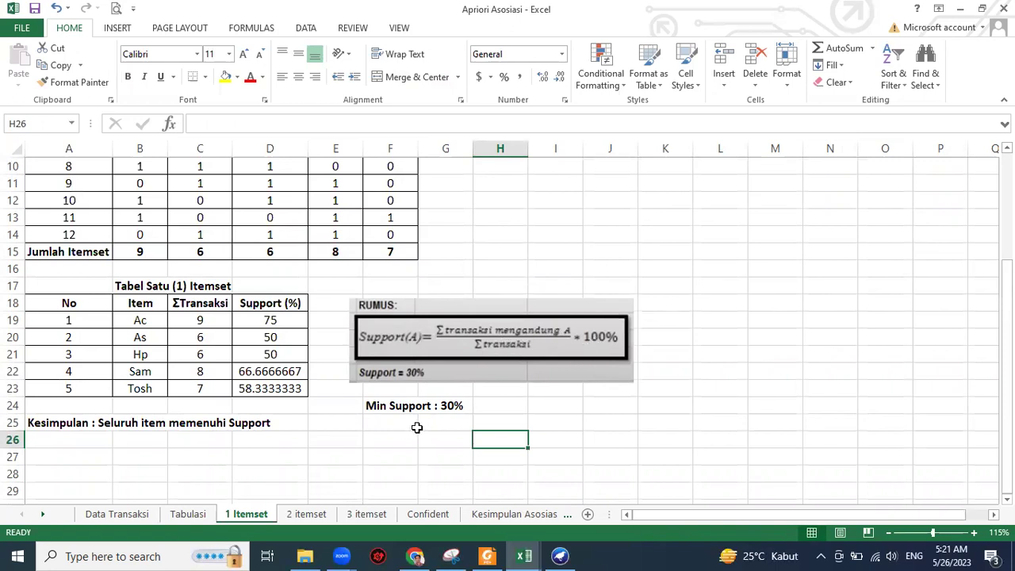
drag(149, 252, 391, 252)
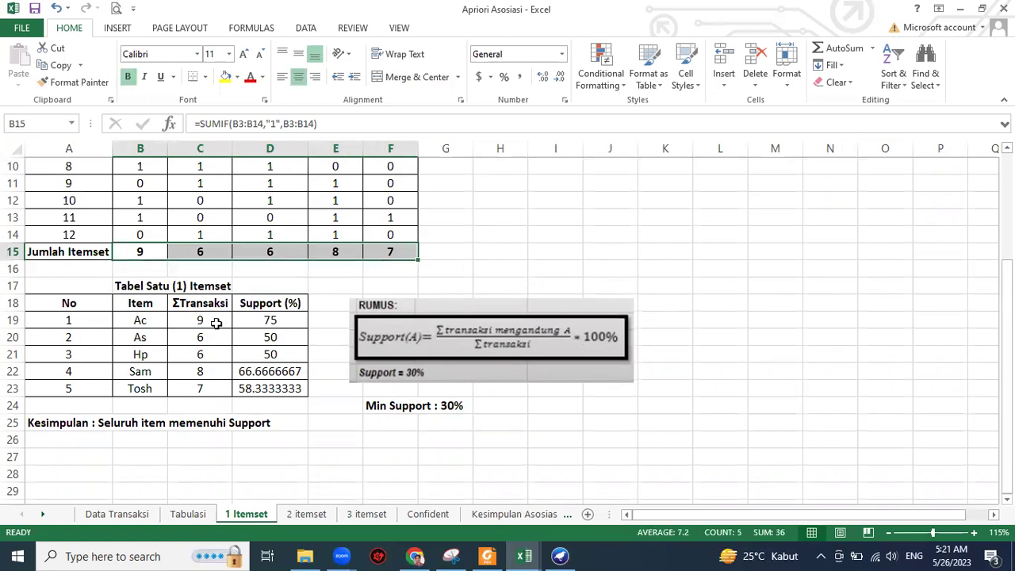
click(198, 305)
drag(141, 252, 388, 252)
click(141, 252)
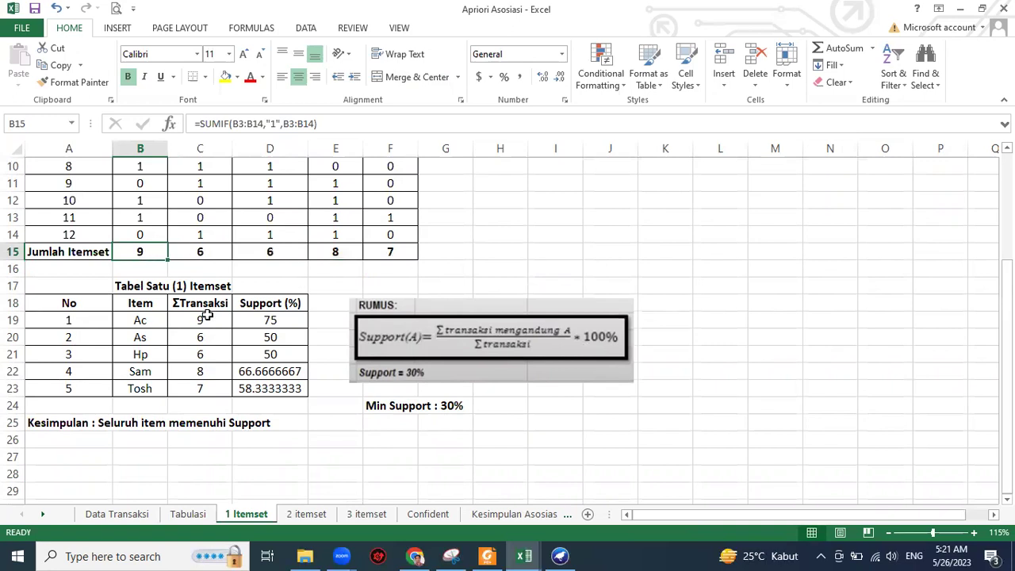
click(206, 315)
click(200, 252)
click(205, 336)
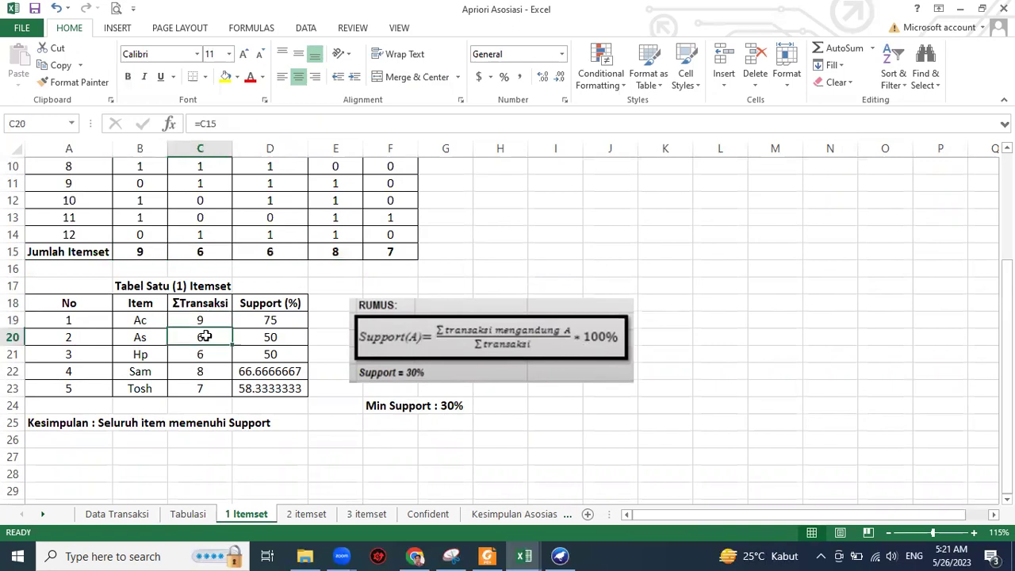
Step: Examine the items from Ac to Tosh listed in the Item column of Tabel Satu (1) Itemset
drag(141, 320, 144, 391)
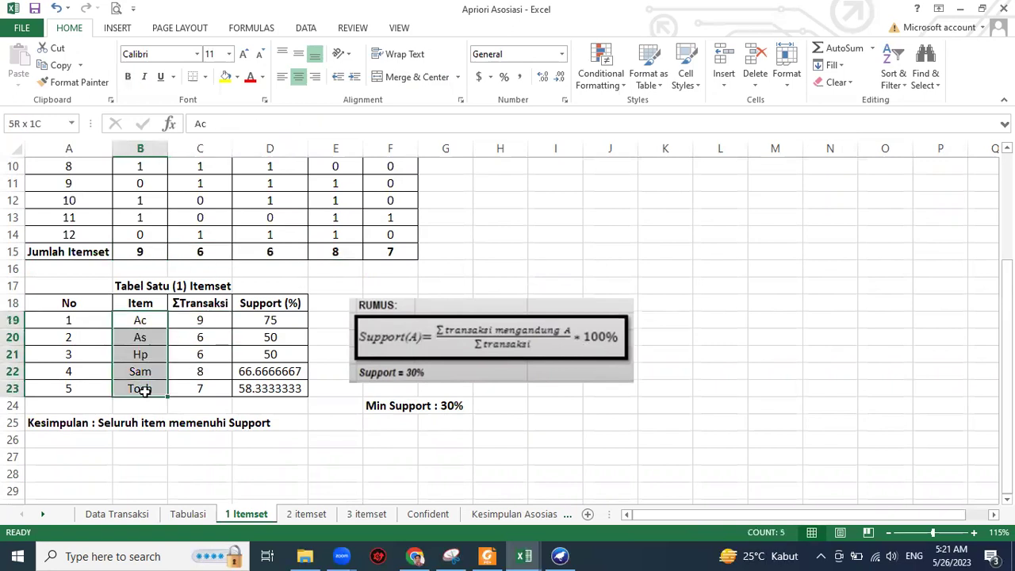
click(135, 456)
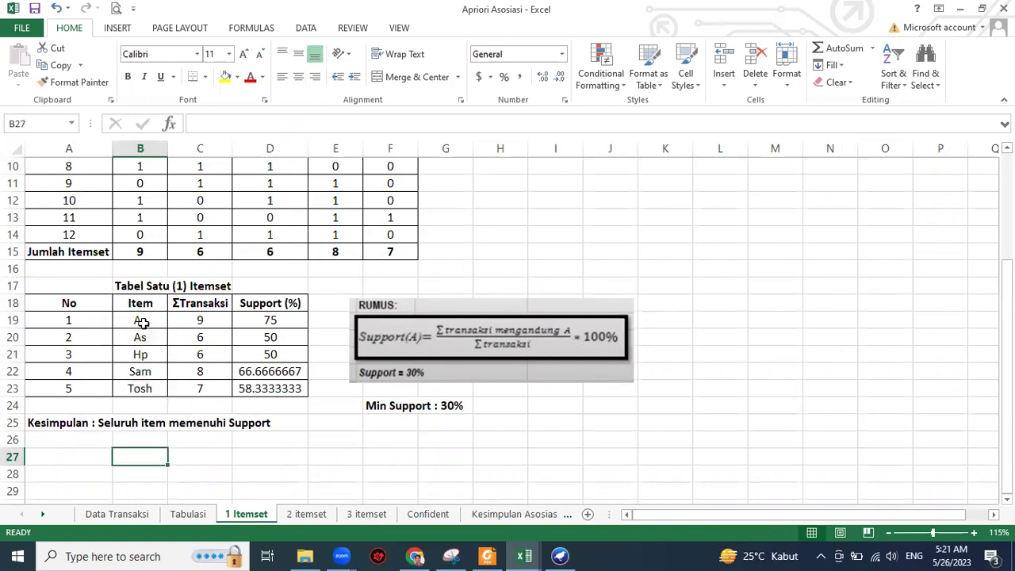
click(141, 321)
click(151, 341)
click(145, 389)
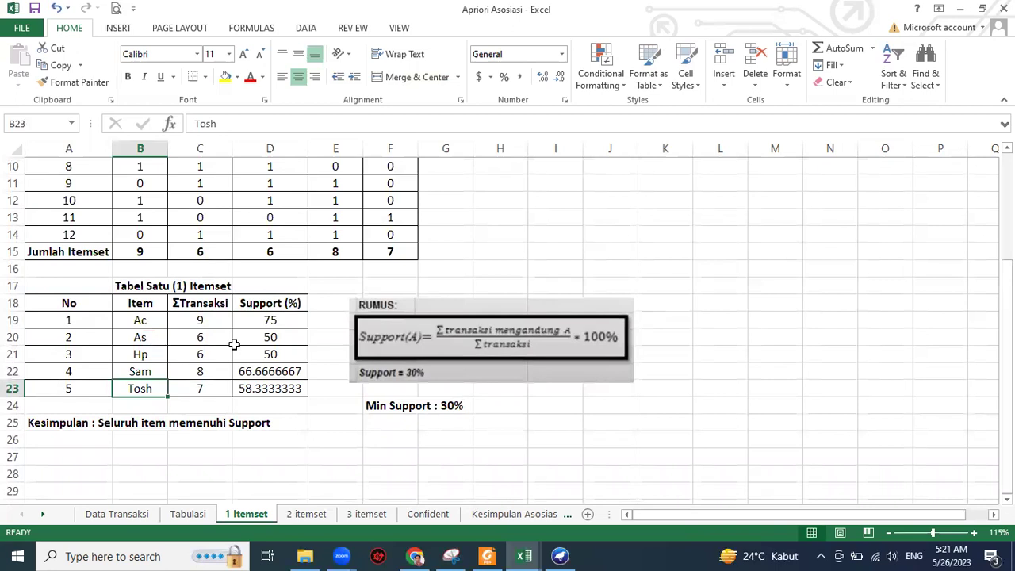
Step: Examine the Support (%) formula for Ac together with its ΣTransaksi value and the last month number
click(270, 318)
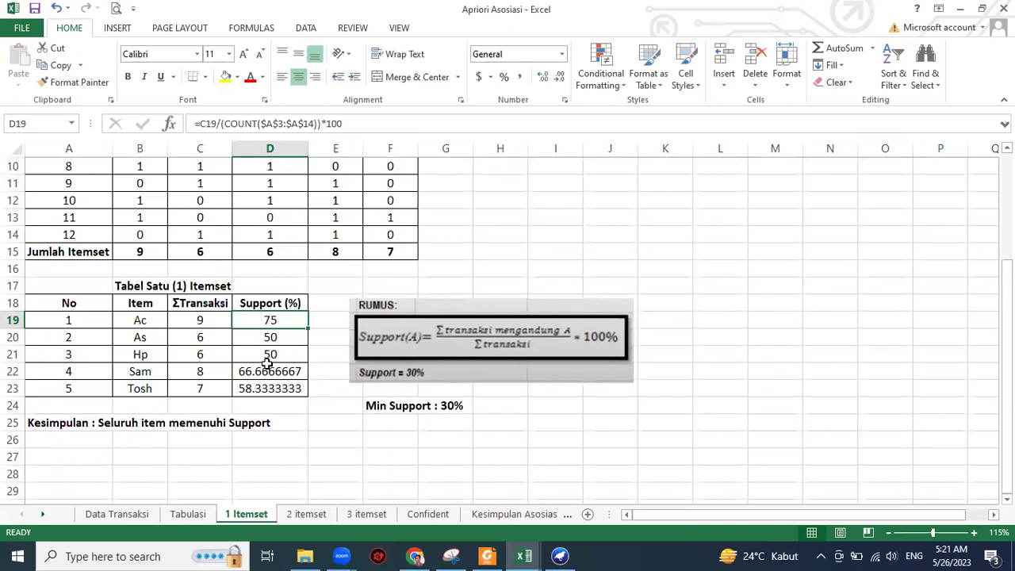
click(333, 442)
click(211, 324)
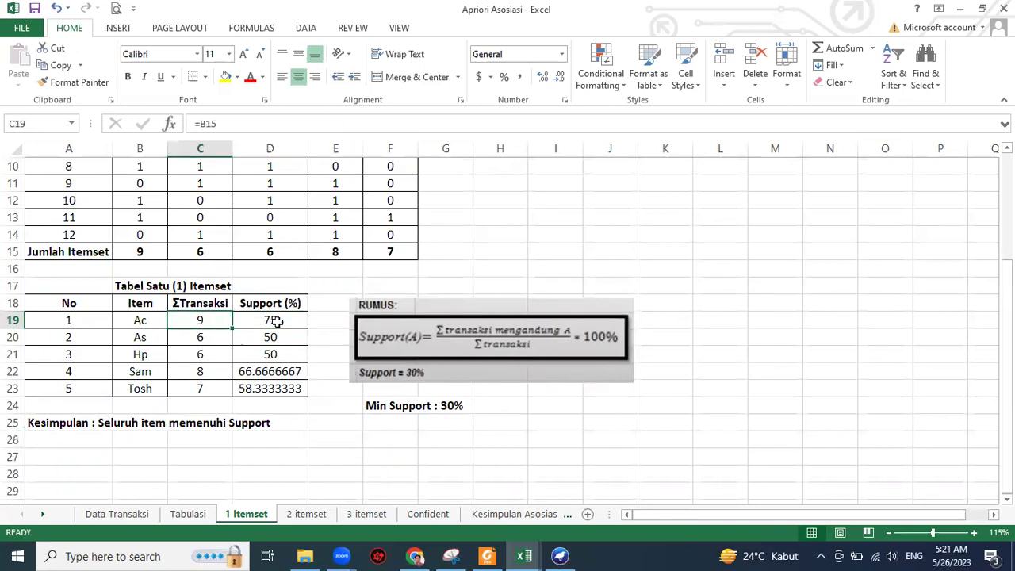
click(284, 321)
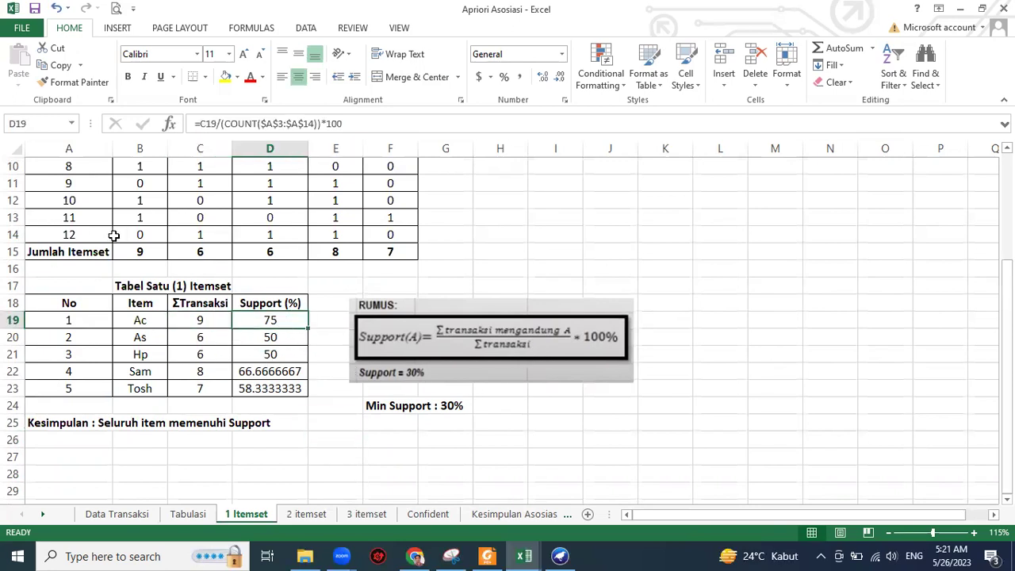
click(74, 235)
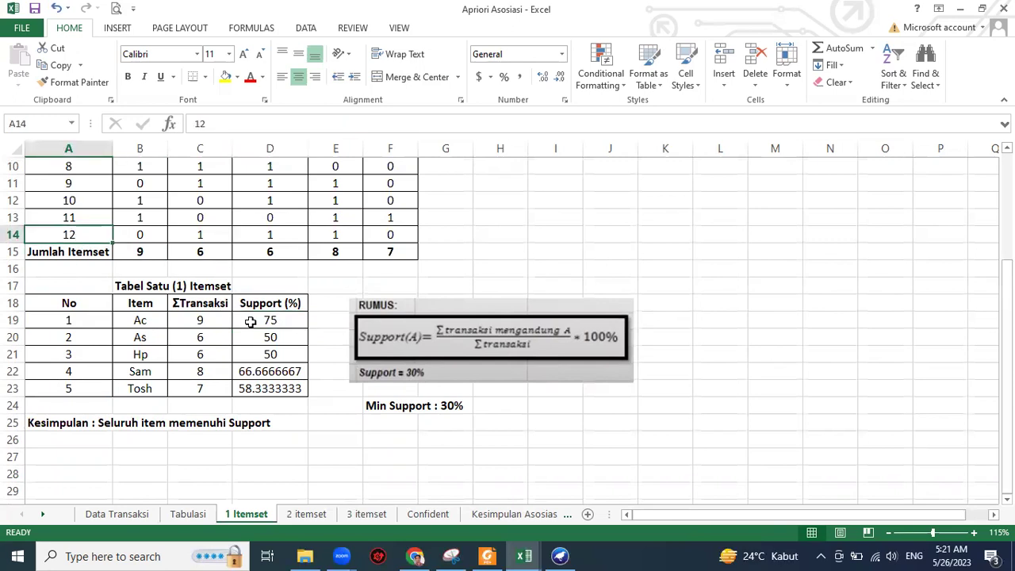
Step: Enter =9/12*100 as the Support (%) of Ac in D19 and check the formula
click(281, 321)
text(=)
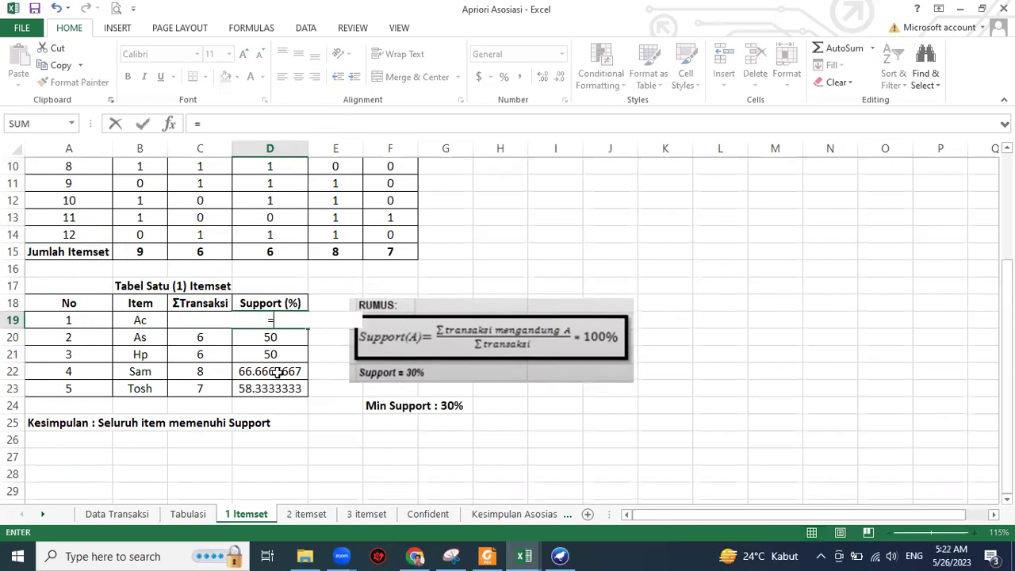
text(9/12*100)
key(Return)
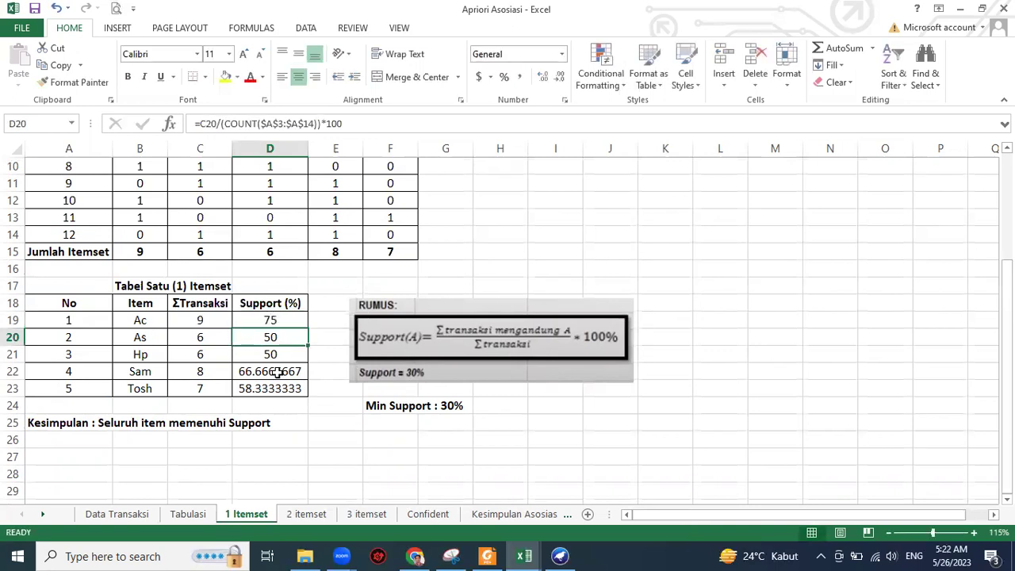
click(259, 322)
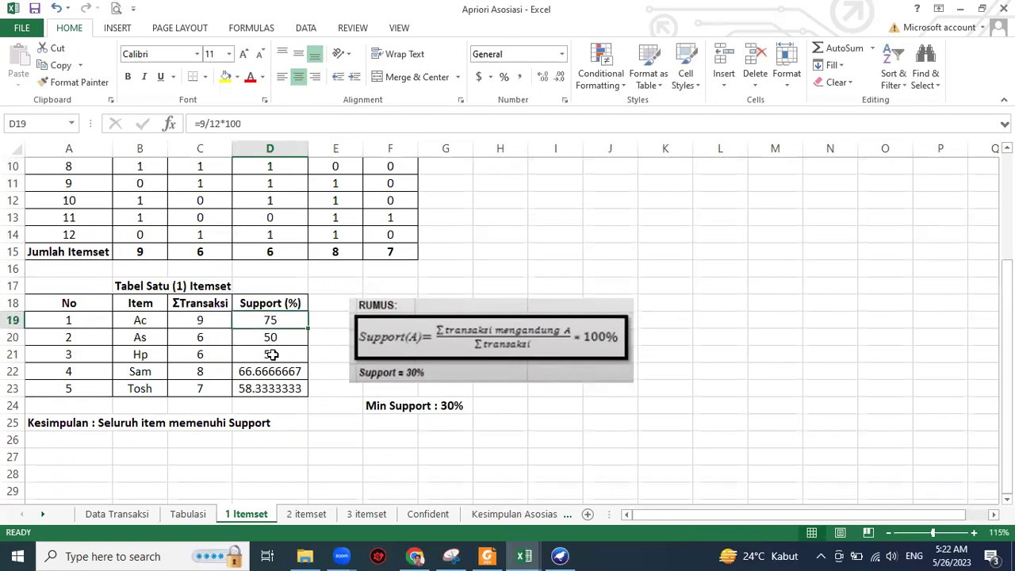
Step: Examine the Support (%) formula for As and the months 1 to 12 that it counts
click(274, 336)
scroll(75, 270, up, 3)
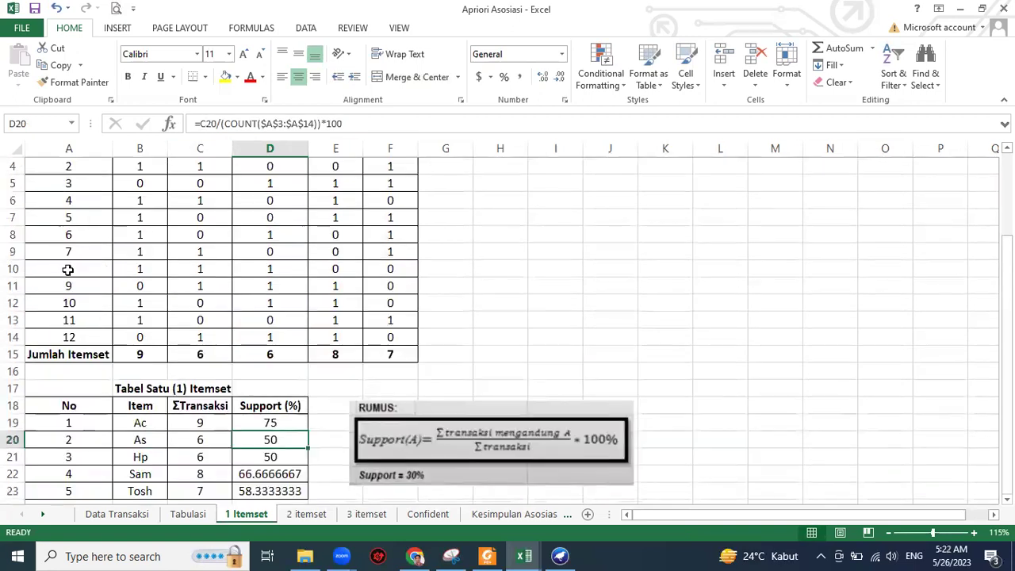
click(72, 205)
drag(70, 232, 68, 356)
drag(87, 302, 75, 388)
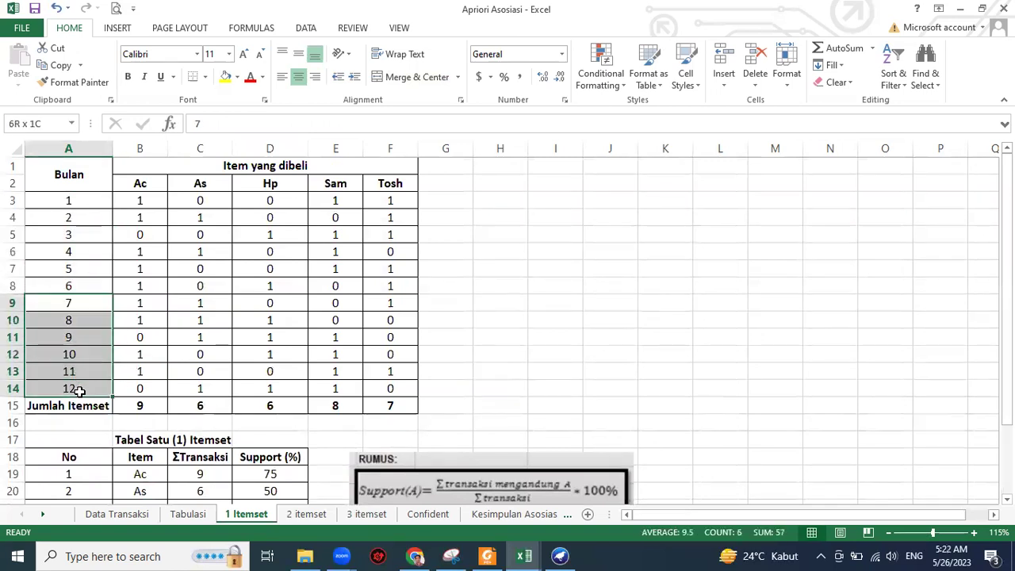
scroll(139, 369, down, 3)
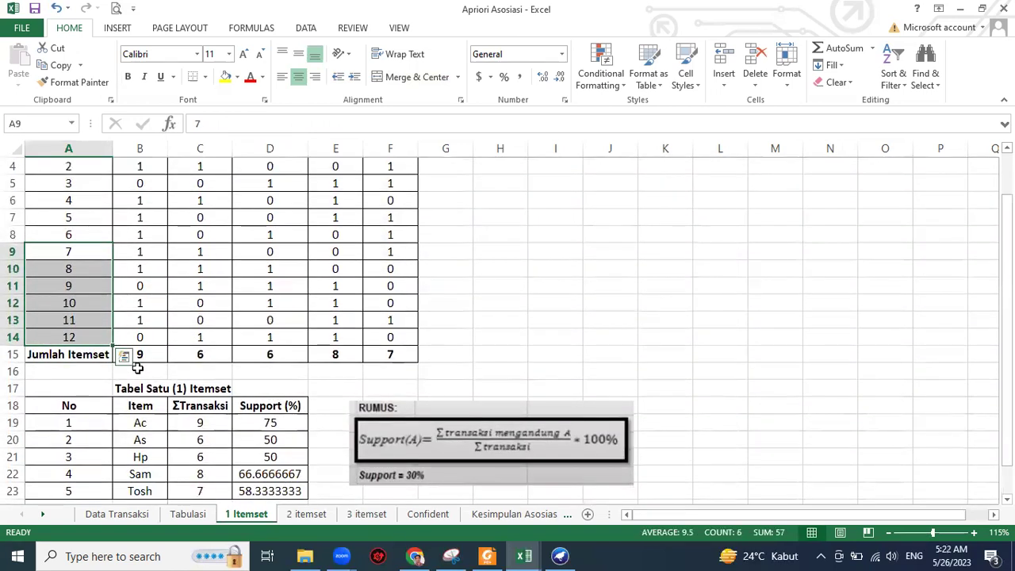
click(270, 333)
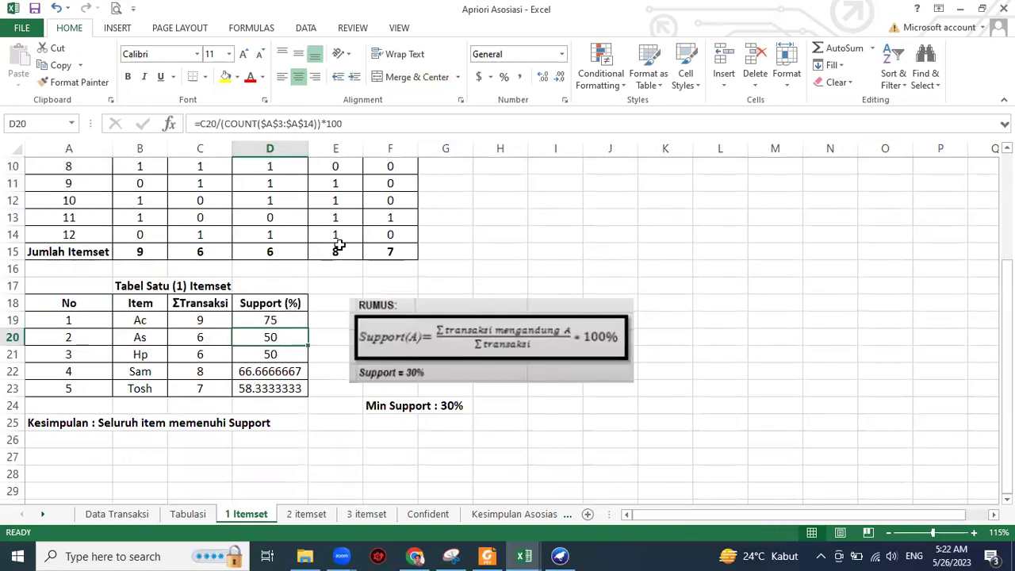
Step: Undo the manual support calculation for Ac in D19 and recheck its formula
click(286, 319)
key(ctrl+v)
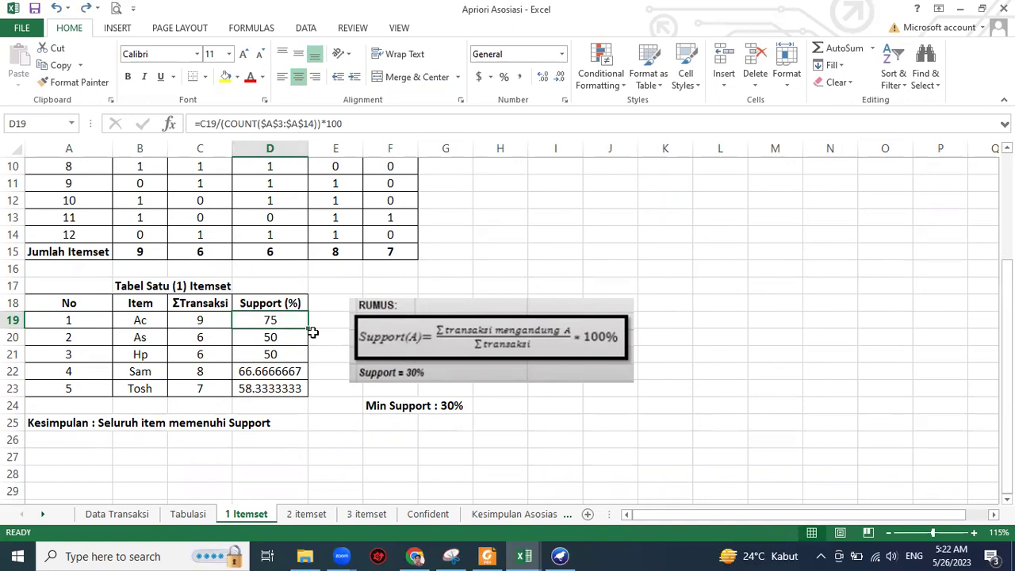
click(396, 254)
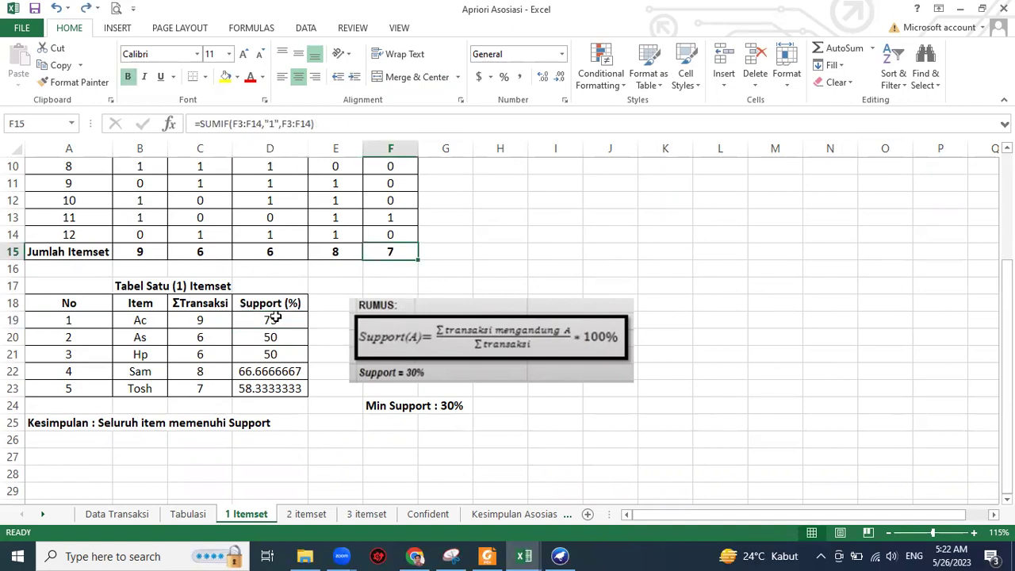
click(274, 314)
Step: Compare all Support (%) values in Tabel Satu (1) Itemset with the minimum support of 30%
drag(70, 325, 301, 391)
click(384, 457)
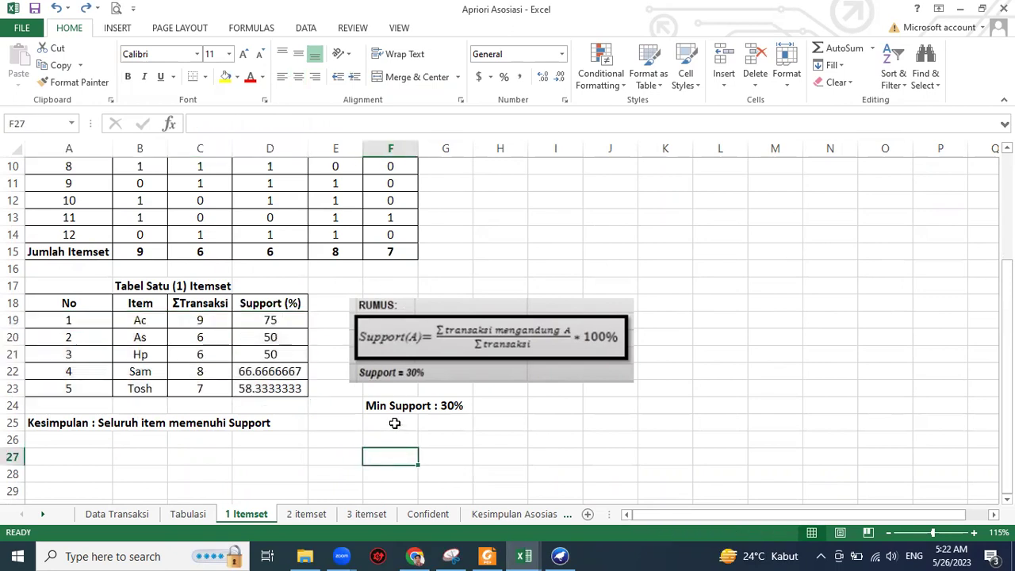
click(452, 406)
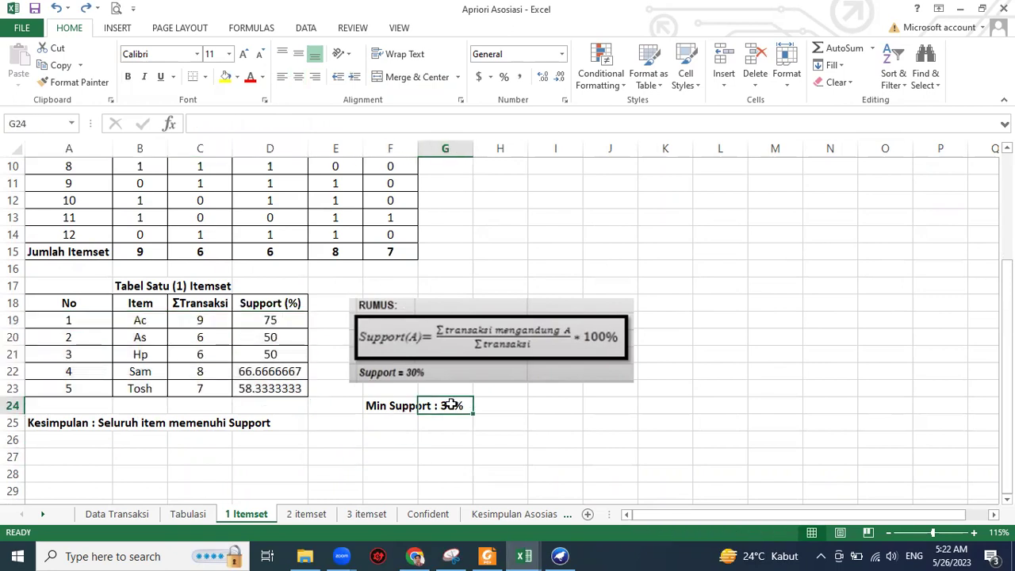
drag(274, 318, 286, 388)
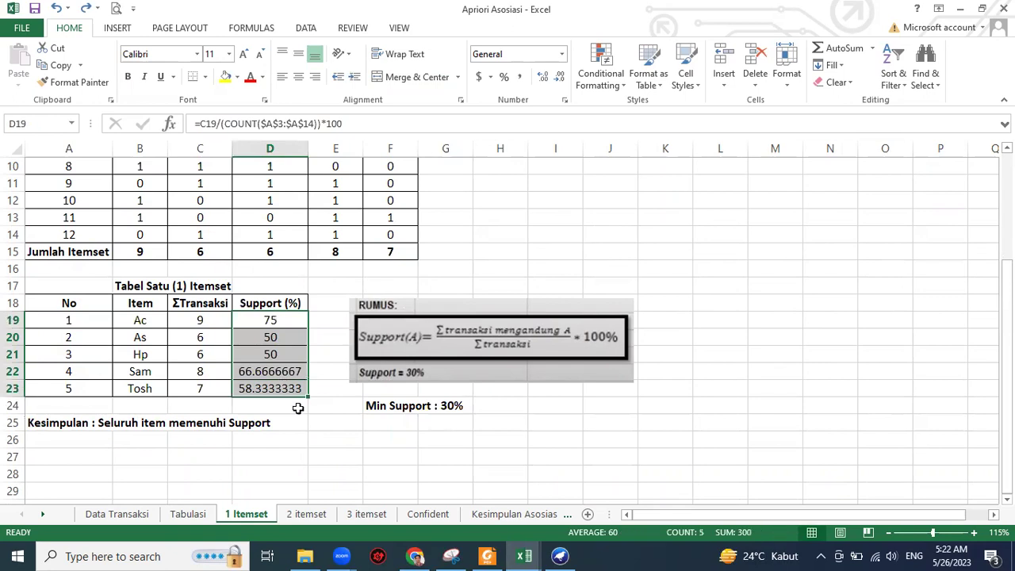
click(333, 453)
drag(269, 320, 284, 389)
click(311, 440)
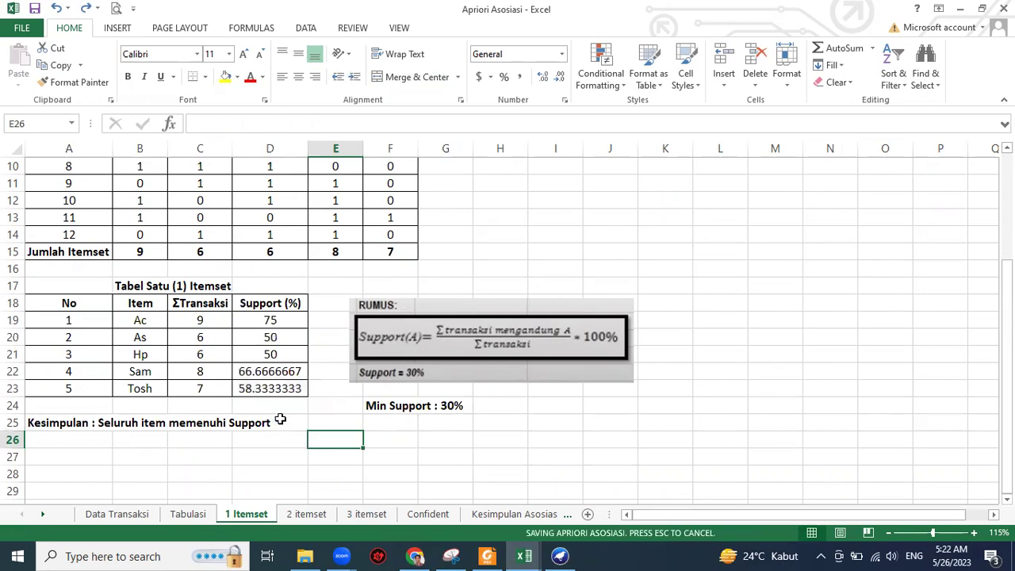
Step: Open the 2 itemset sheet and view the Kombinasi 2 itemset tables from the beginning
click(313, 426)
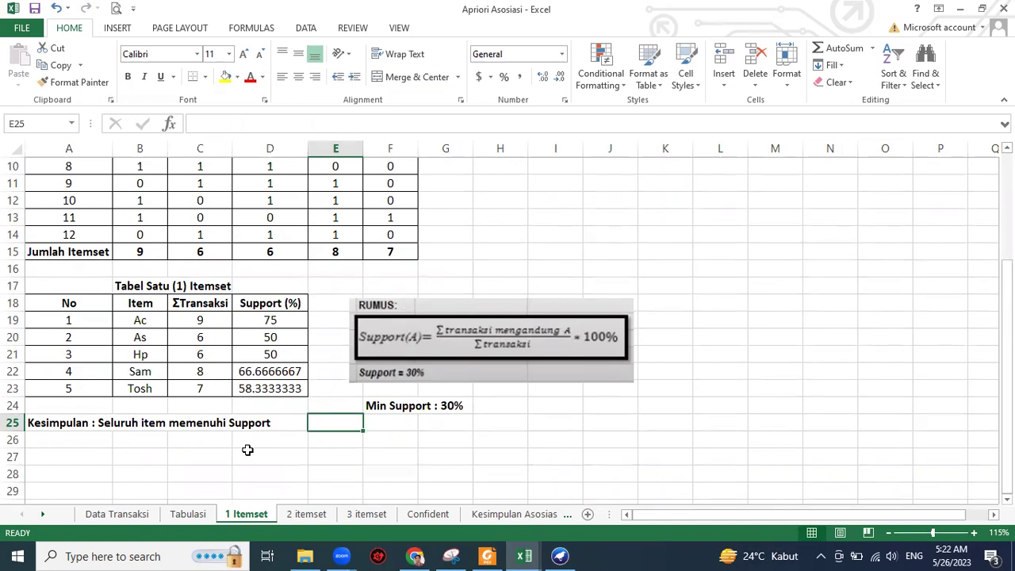
click(308, 514)
scroll(314, 425, up, 6)
scroll(397, 344, up, 7)
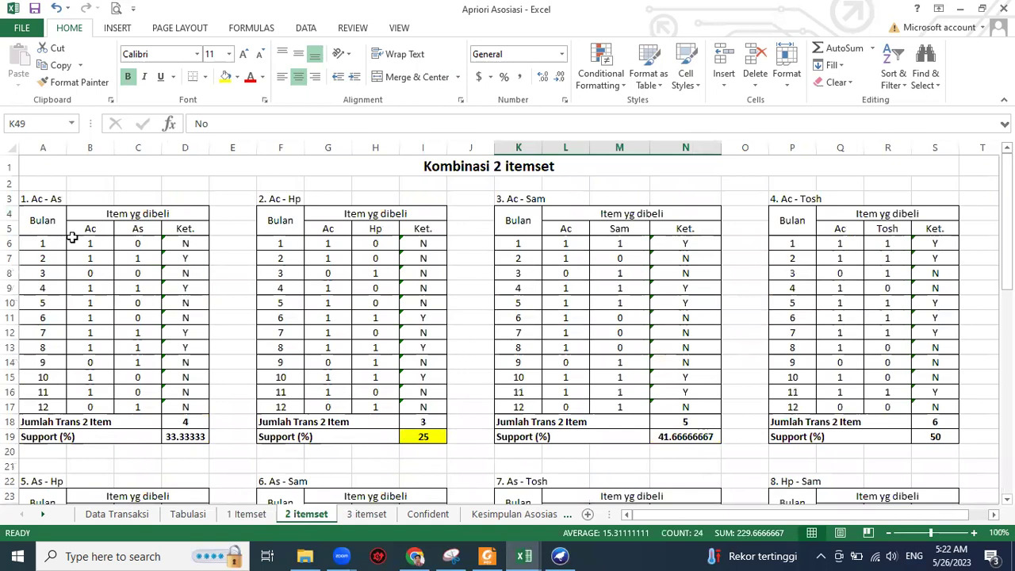
Step: Review the headers Ac, As, Hp, Sam and Tosh on the 1 Itemset sheet, pairing Ac with each other item
click(246, 514)
click(508, 314)
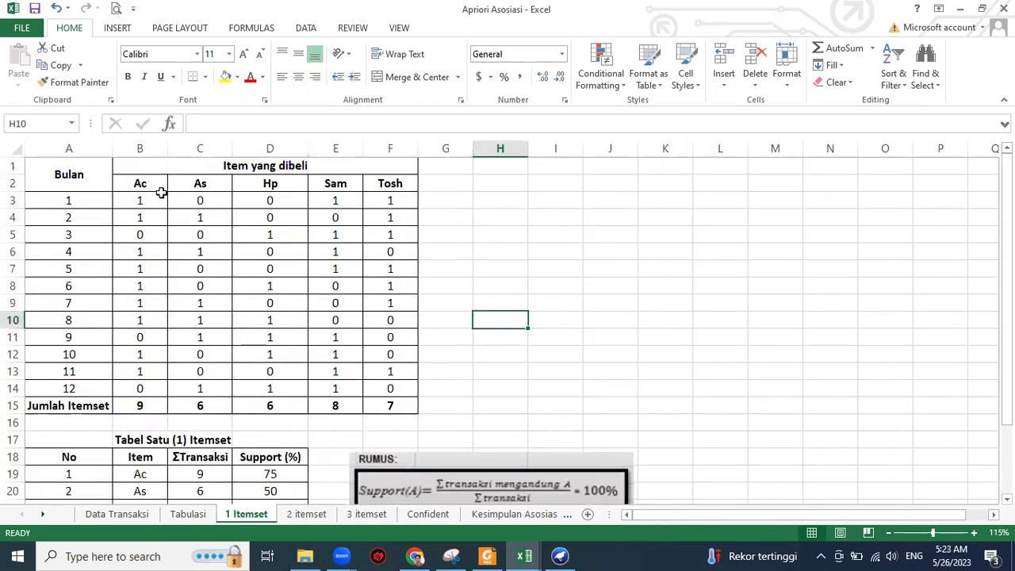
click(143, 182)
key(Right)
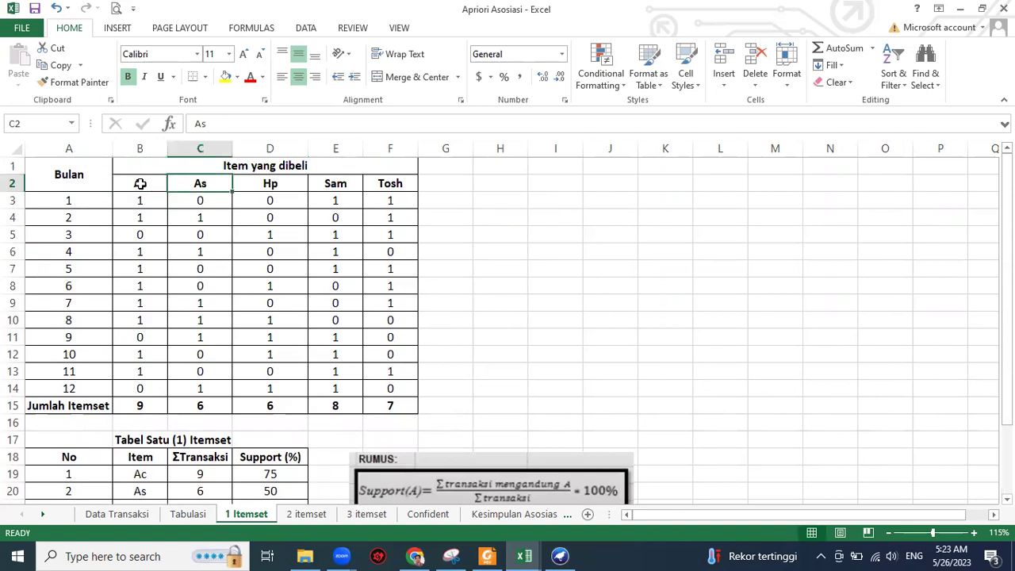
key(Left)
click(284, 184)
click(141, 187)
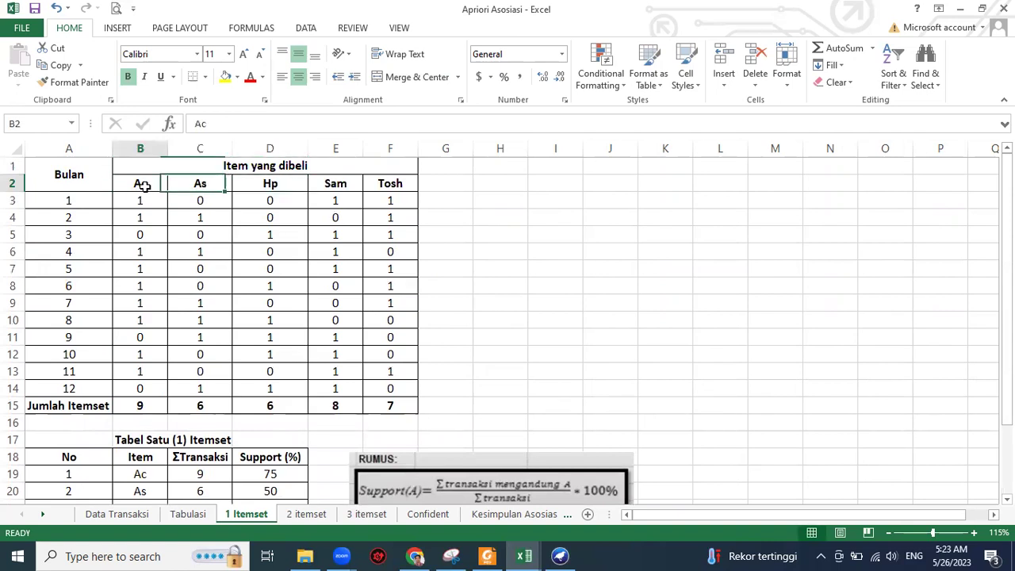
click(335, 188)
click(141, 182)
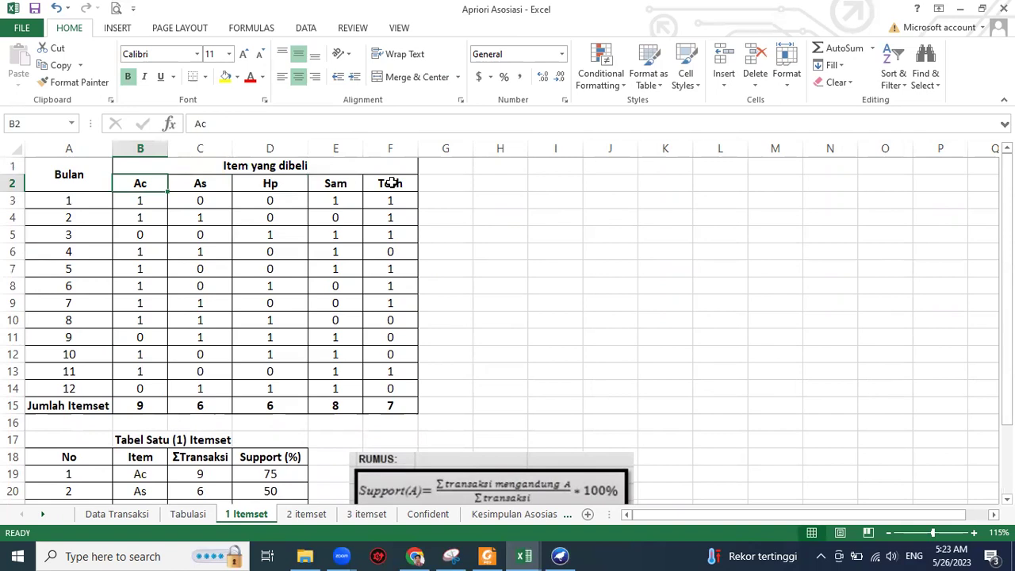
click(390, 182)
drag(125, 181, 394, 184)
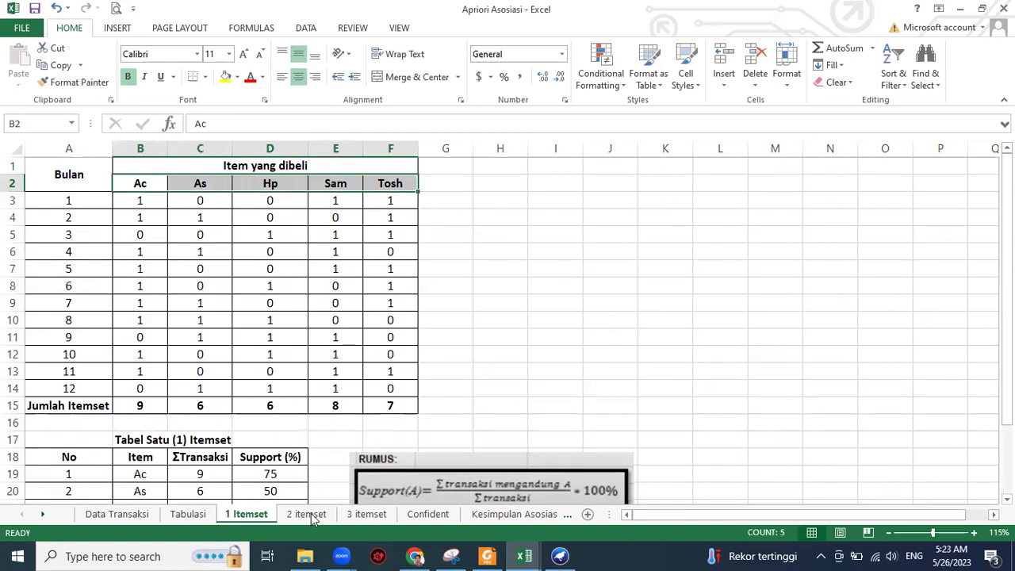
Step: Clear the contents of the Ac - Hp combination table, F4:I19, on the 2 itemset sheet
click(315, 517)
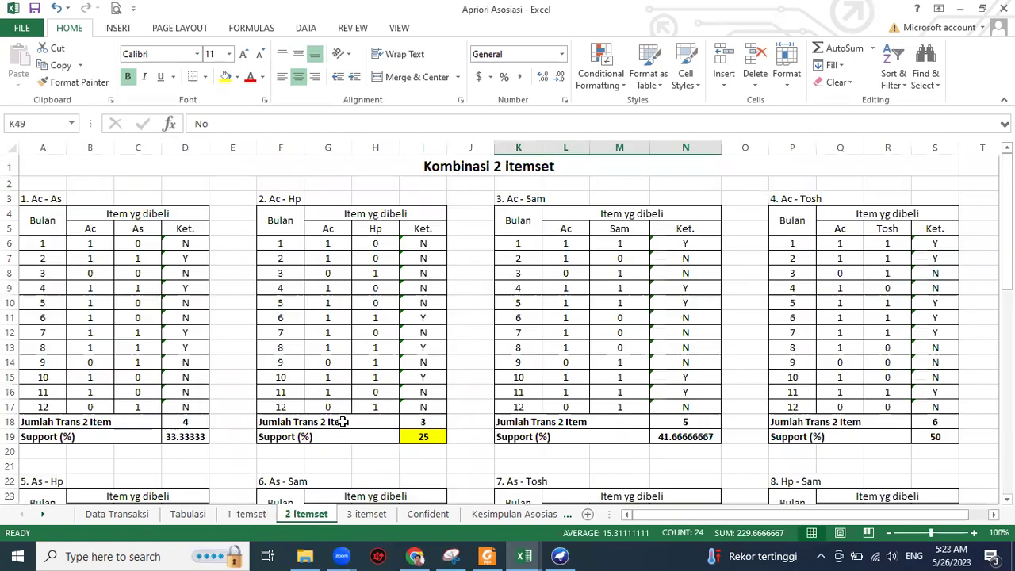
scroll(345, 421, down, 6)
scroll(588, 458, up, 6)
drag(279, 220, 409, 436)
key(Delete)
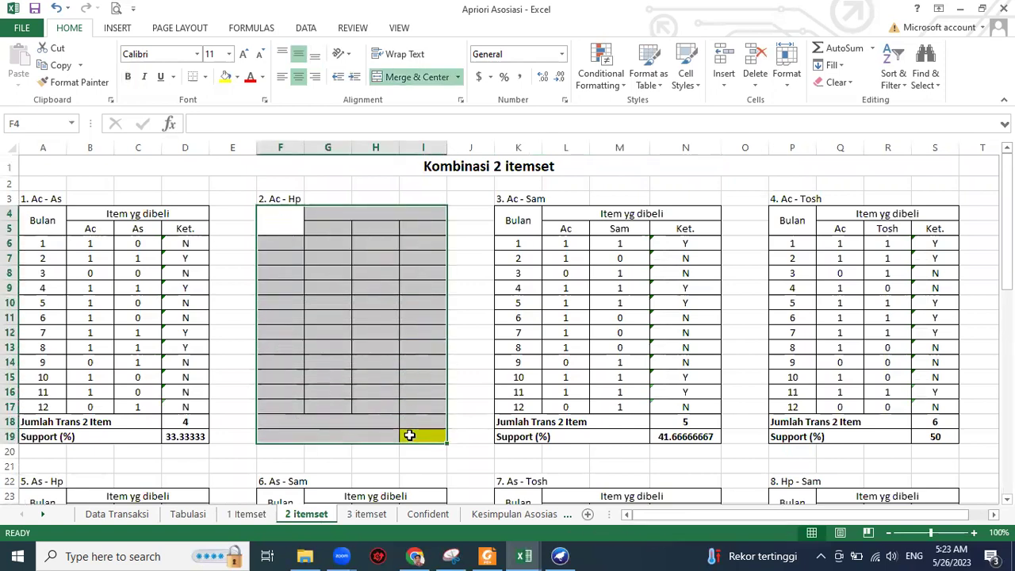
click(466, 392)
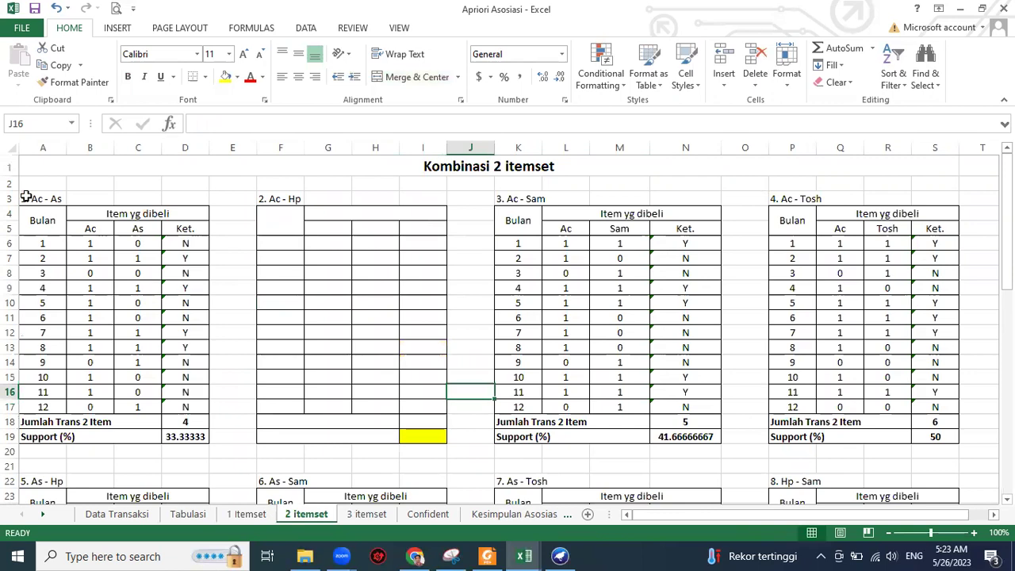
Step: Review the Ac - As table headers and clear its Ac and As values in B6:C17
click(85, 230)
click(141, 228)
click(192, 230)
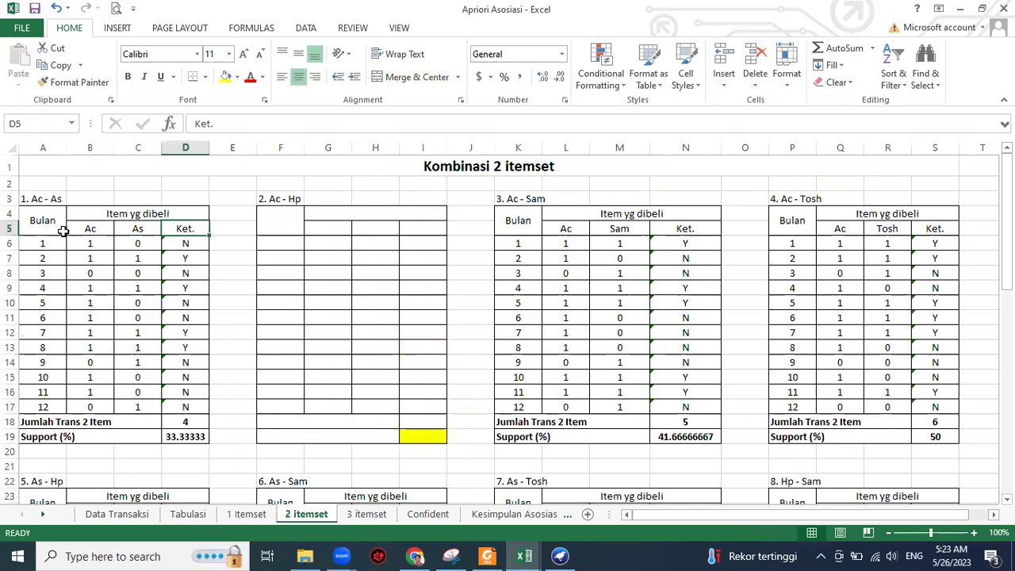
drag(93, 242, 140, 406)
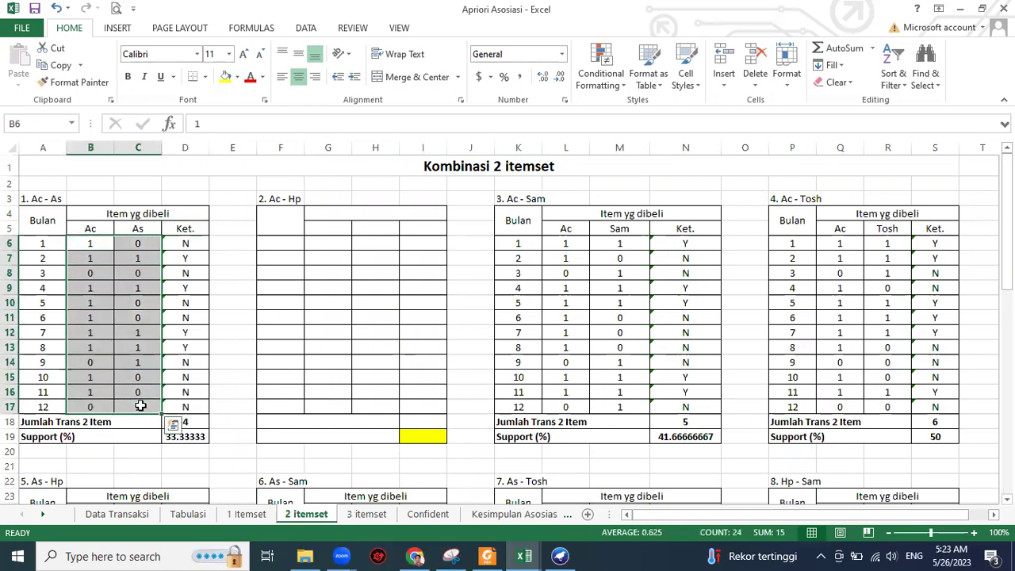
key(Delete)
click(233, 303)
drag(30, 227, 199, 356)
click(233, 343)
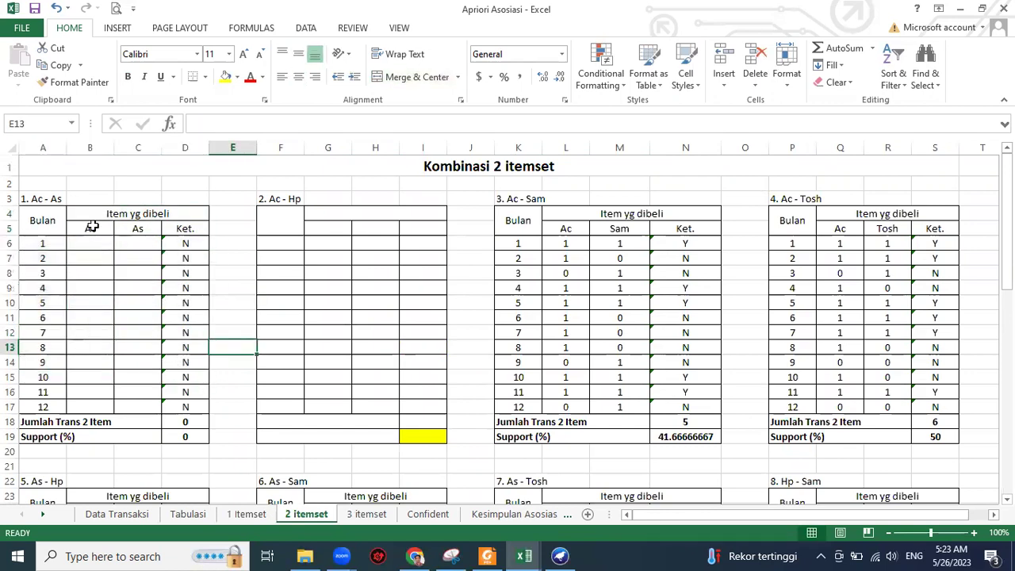
Step: Copy the Ac and As values for months 1 to 12 from the 1 Itemset sheet into the Ac - As table starting at B6
click(246, 514)
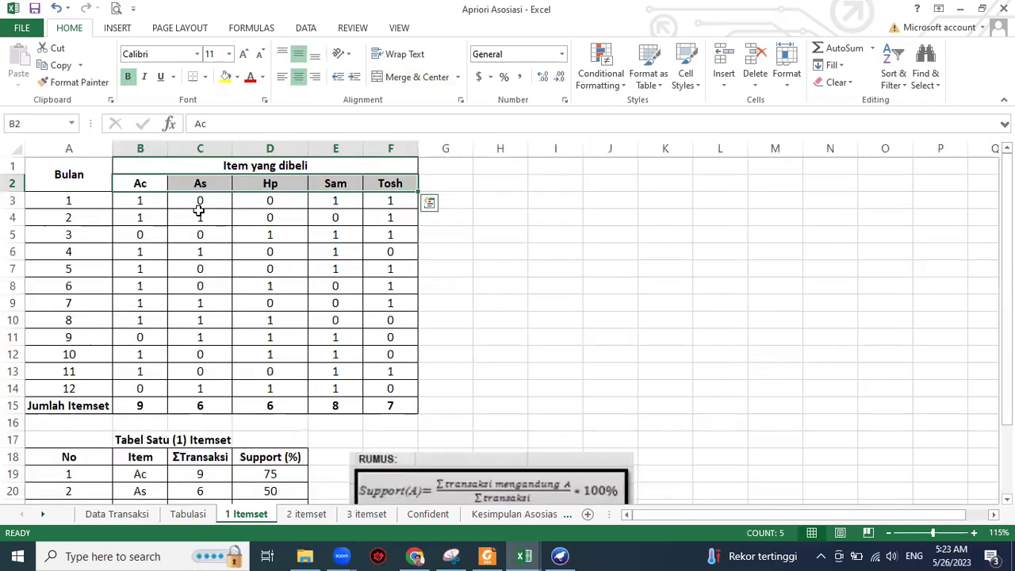
drag(140, 201, 200, 385)
key(ctrl+c)
click(307, 514)
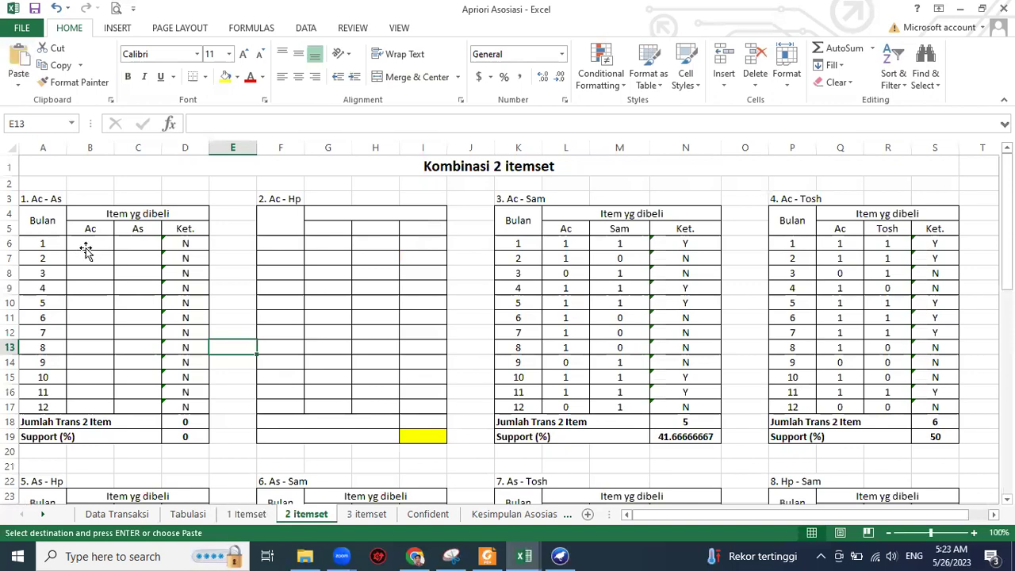
click(86, 250)
key(ctrl+v)
click(238, 274)
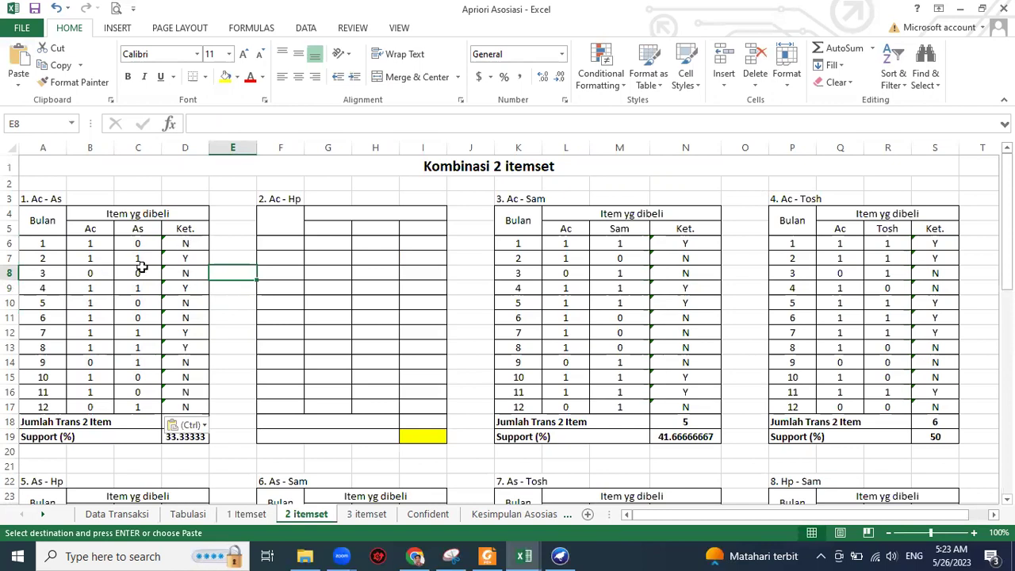
Step: Compare the Ac and As values with the Ket. results for the first months of the Ac - As table
click(194, 247)
click(224, 272)
drag(84, 259, 135, 256)
click(134, 288)
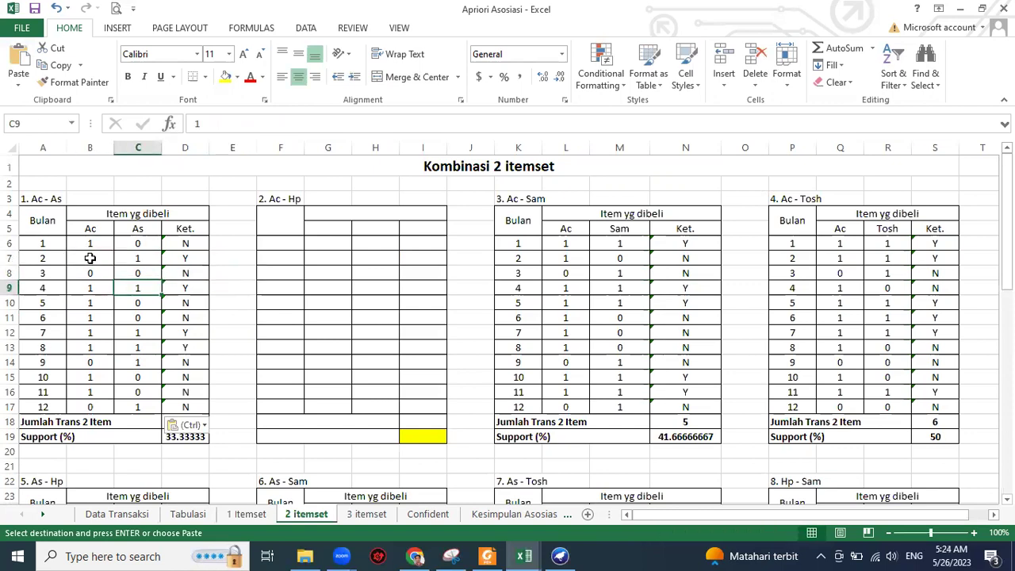
click(89, 257)
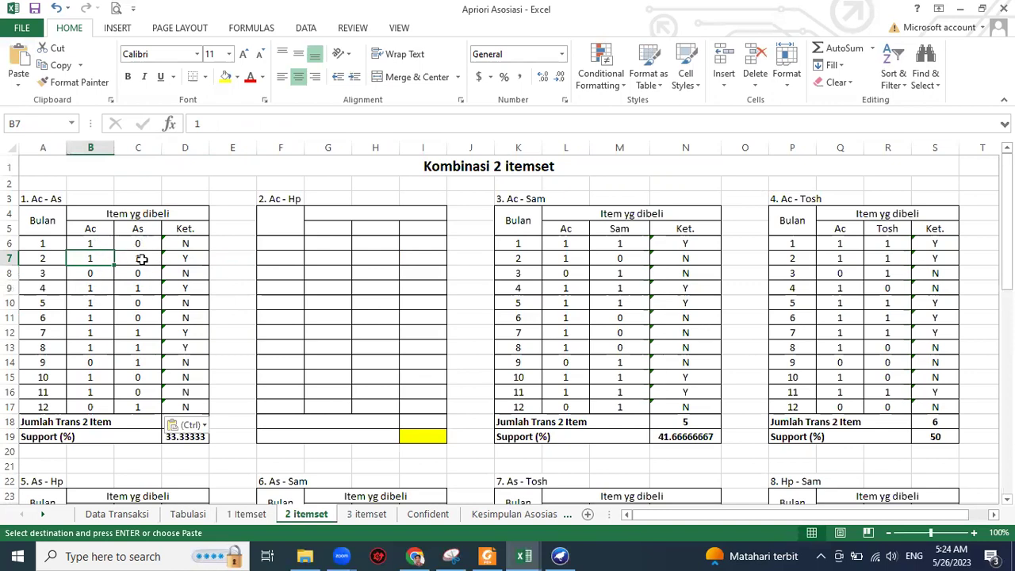
click(141, 262)
Step: Examine the IF formula behind the month 1 Ket. result in D6 and the cells it sums
click(195, 245)
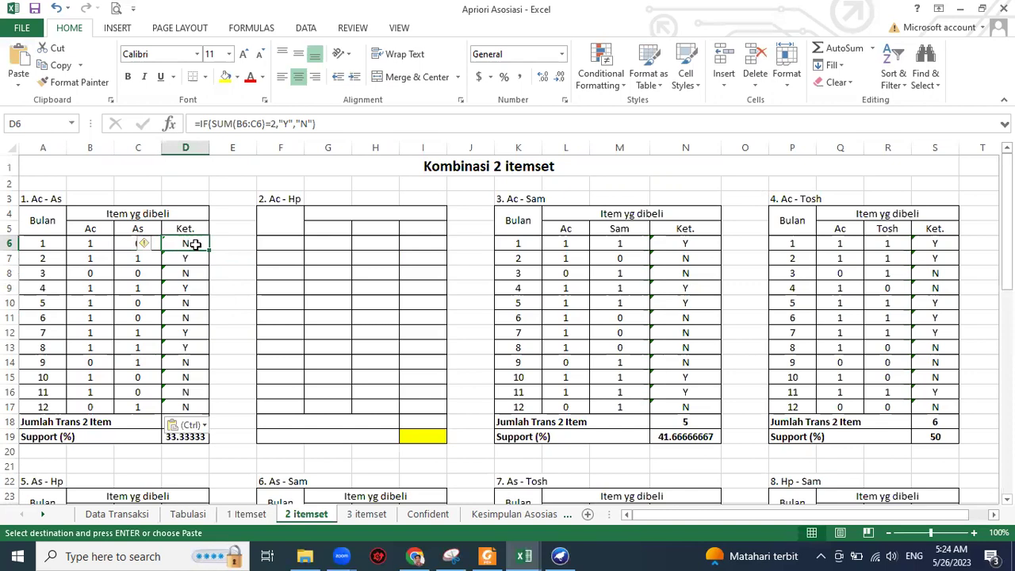
click(333, 124)
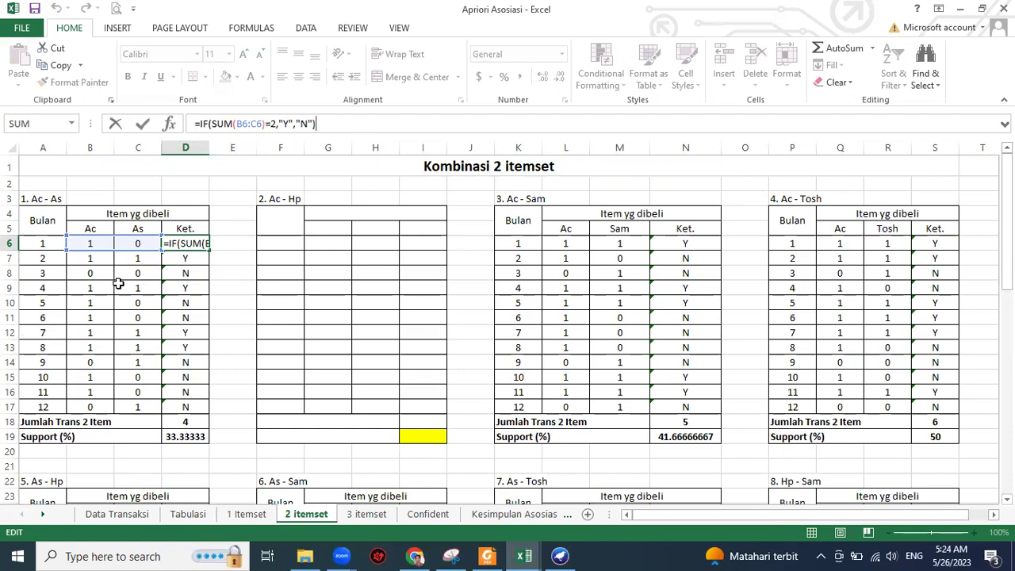
key(Return)
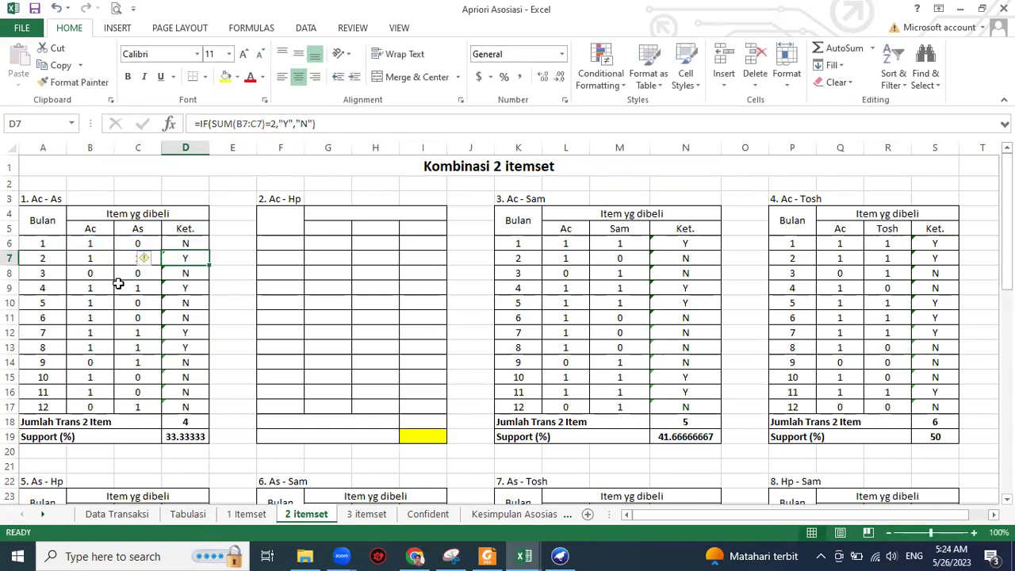
key(Up)
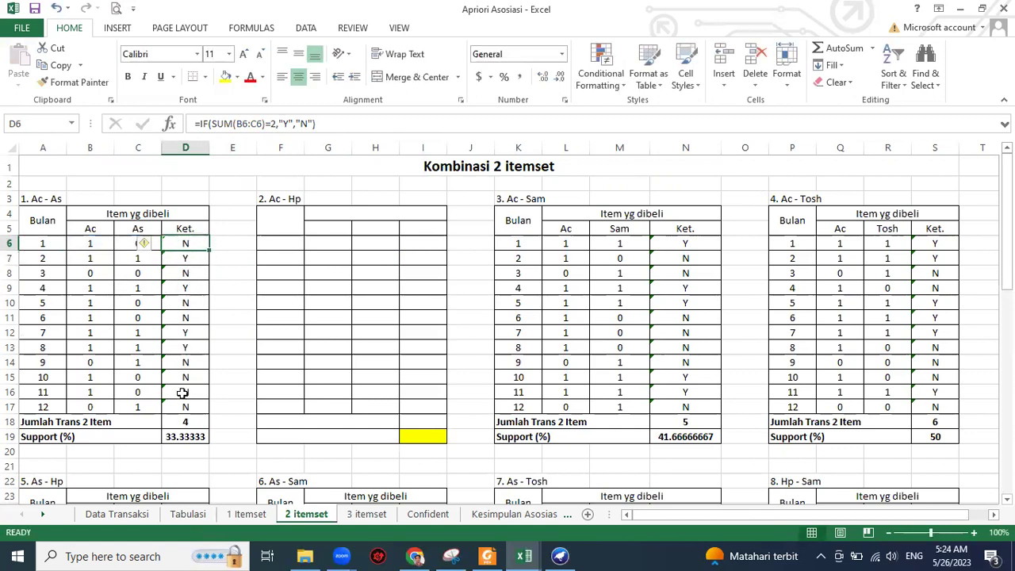
click(236, 325)
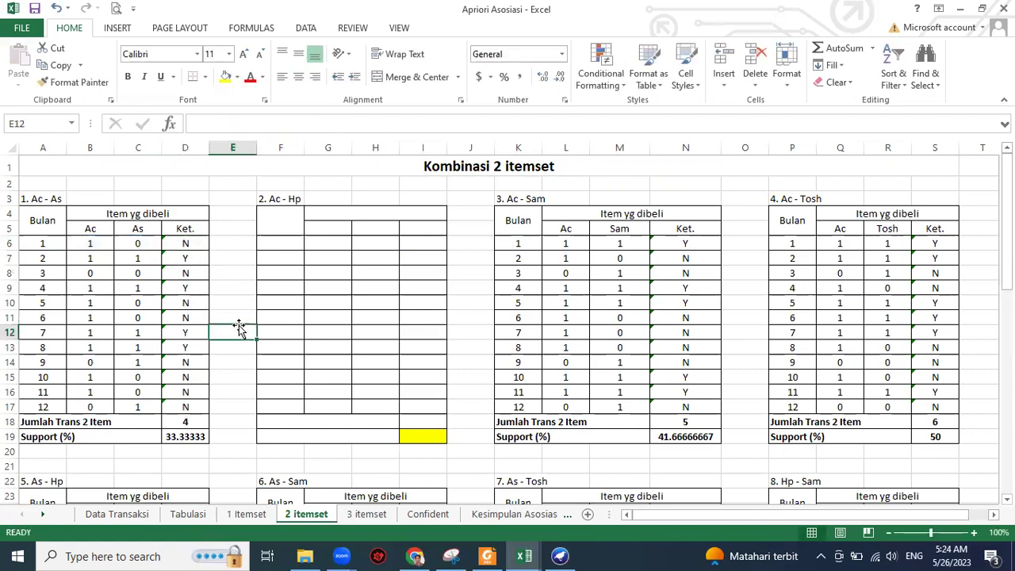
Step: Check the Ket. formulas for months 1, 2, 4, 7 and 8 in the Ac - As table
click(190, 242)
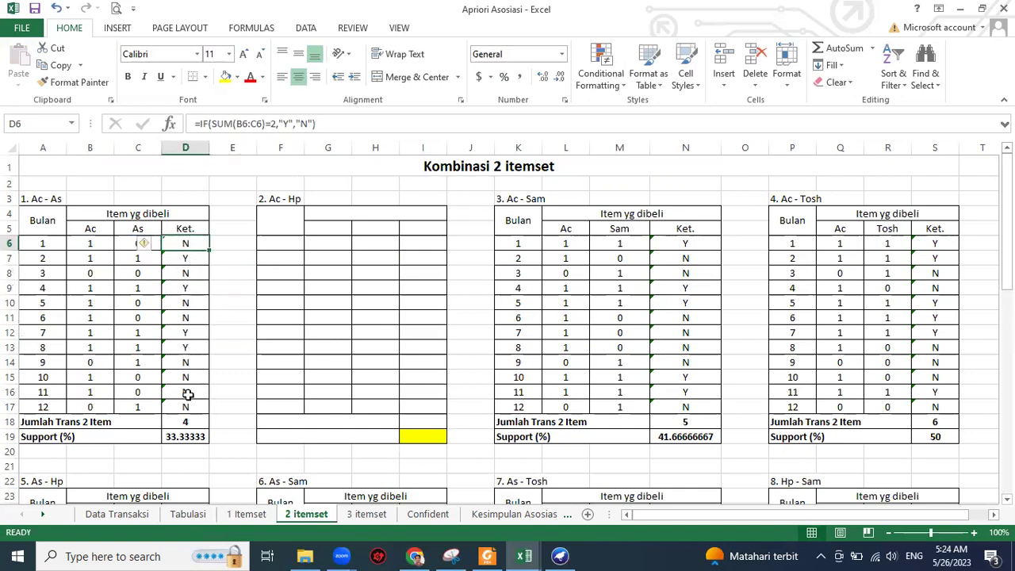
click(191, 259)
click(191, 288)
click(190, 332)
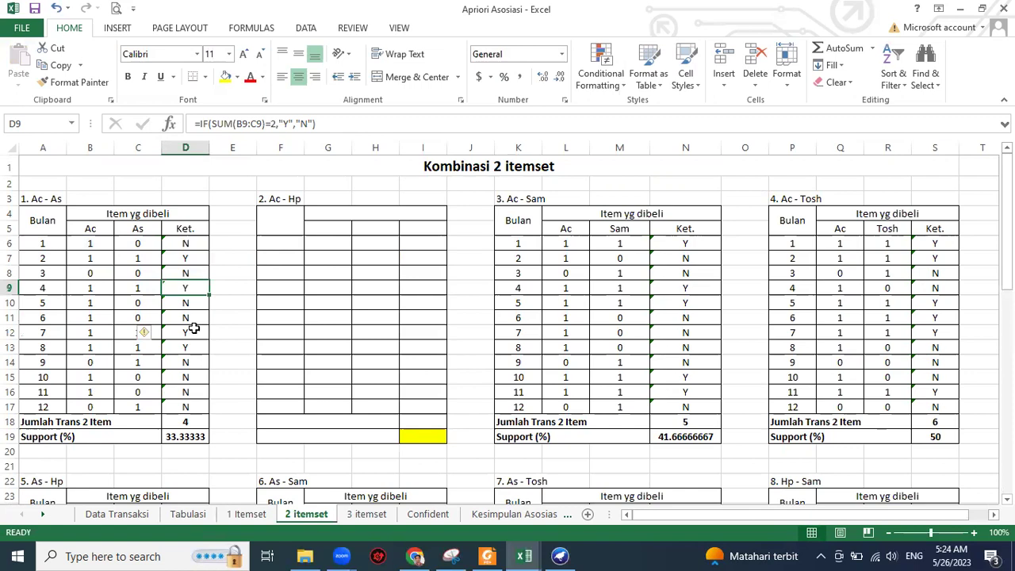
click(188, 348)
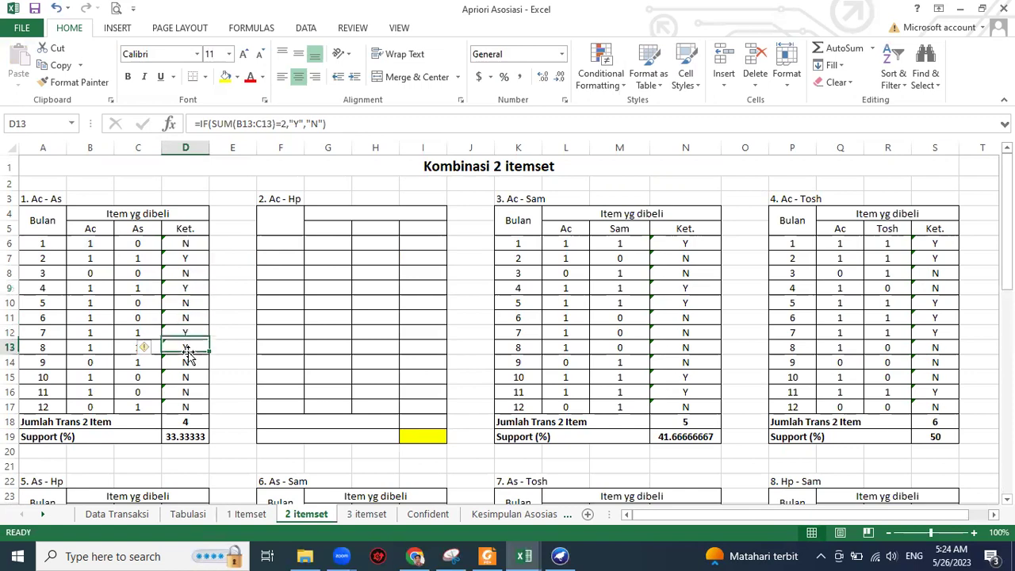
Step: Examine the COUNTIF formula for Jumlah Trans 2 Item in D18, including its range and Y criterion
click(192, 421)
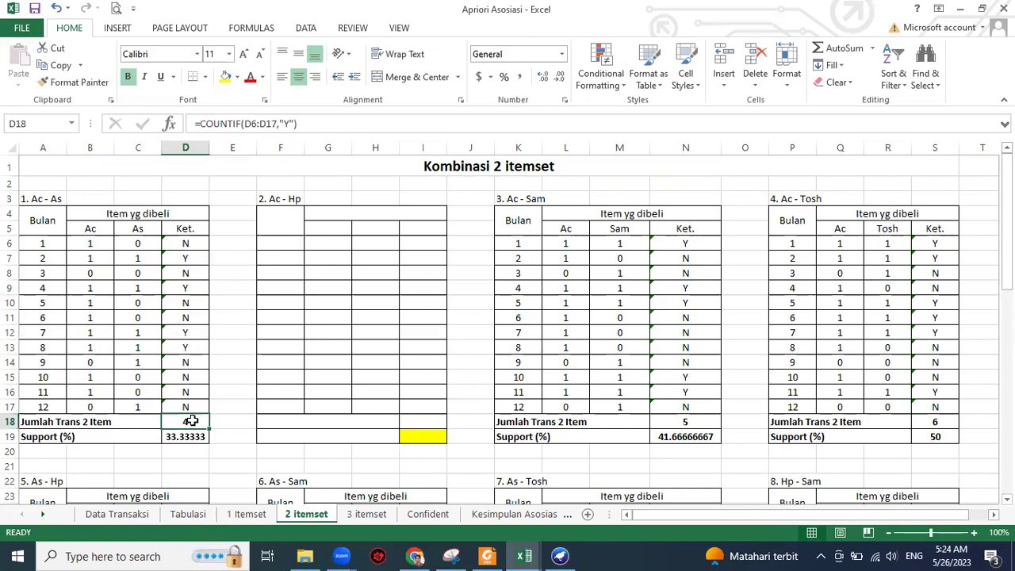
click(313, 125)
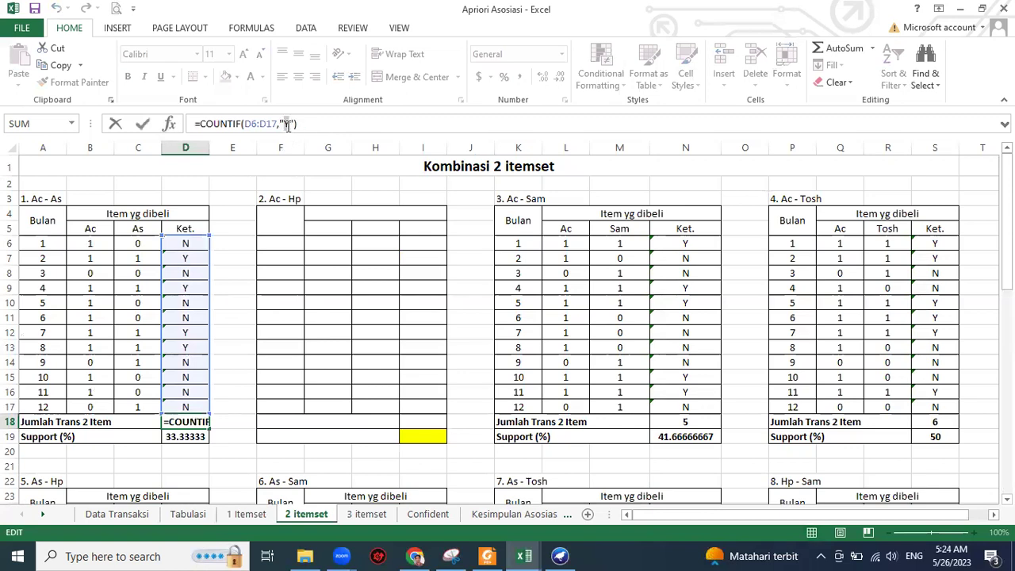
click(288, 125)
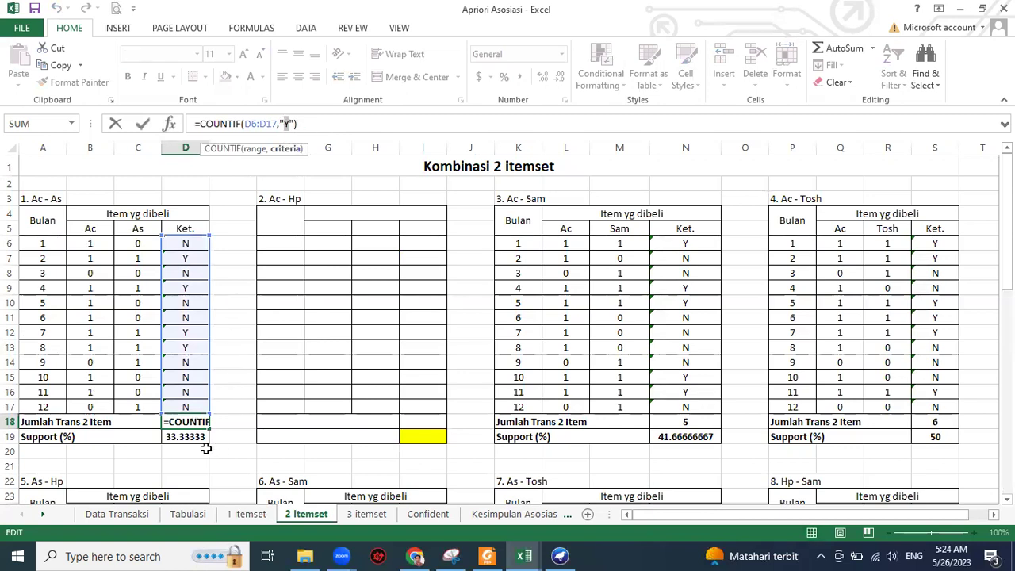
key(Return)
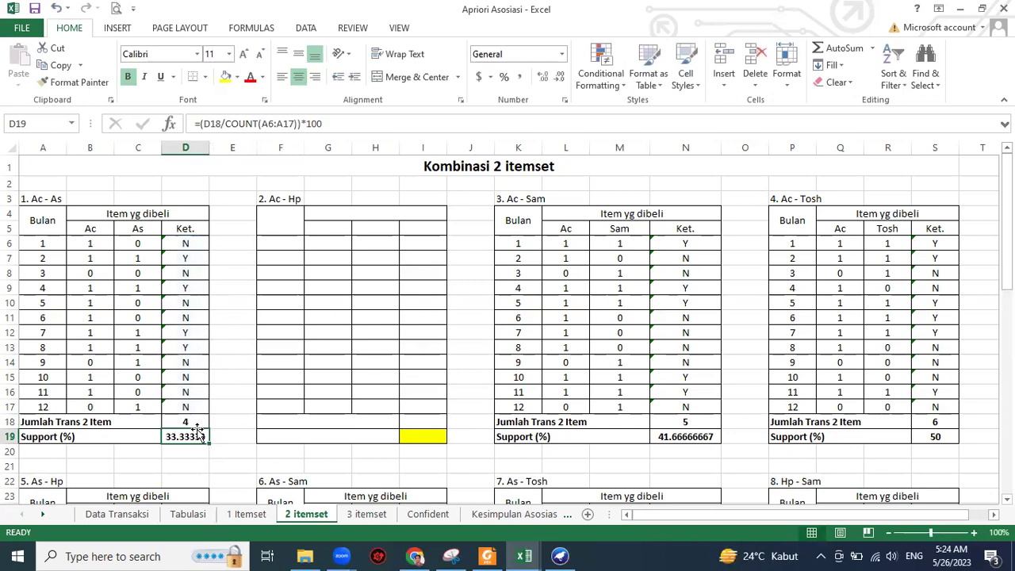
Step: Examine the Support (%) formula in D19, including the Jumlah Trans 2 Item cell and the Bulan range A6:A17 it uses
click(197, 420)
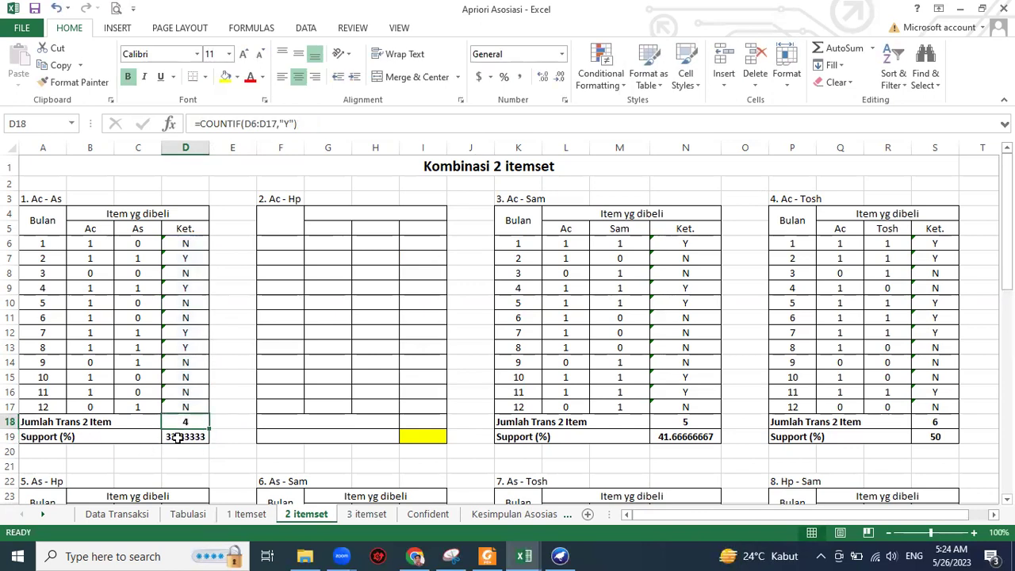
click(191, 437)
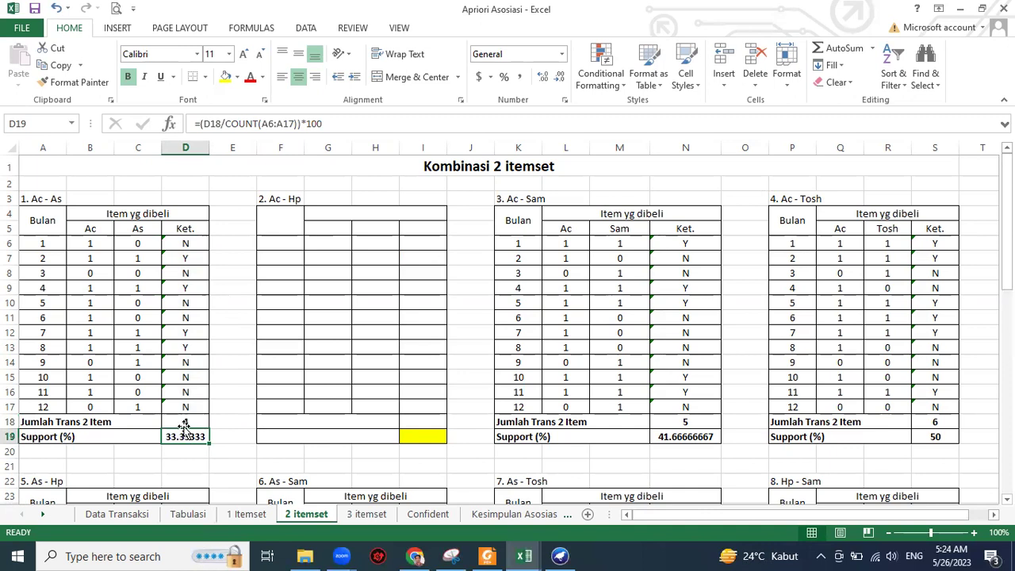
click(190, 421)
drag(47, 244, 40, 410)
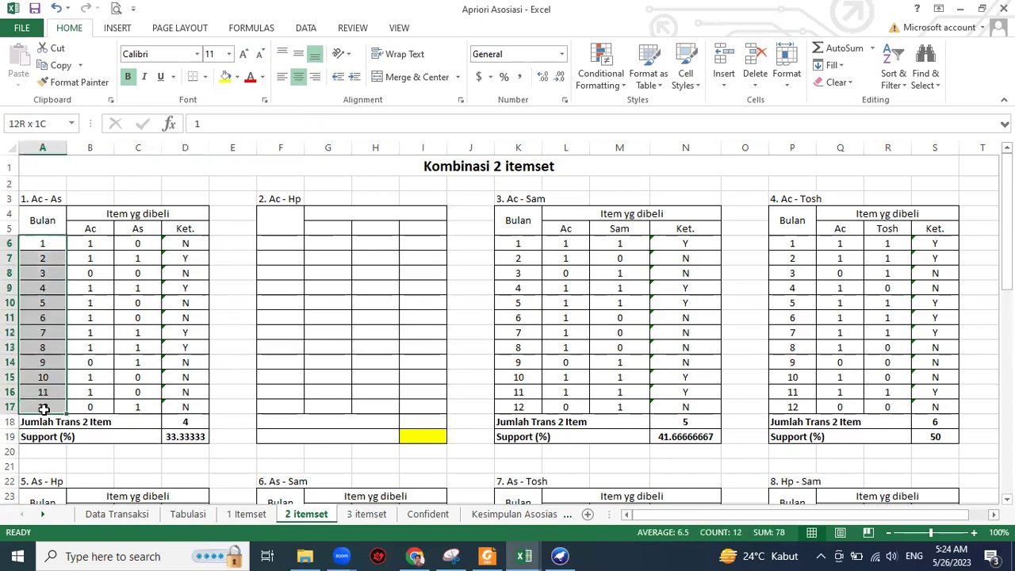
click(187, 434)
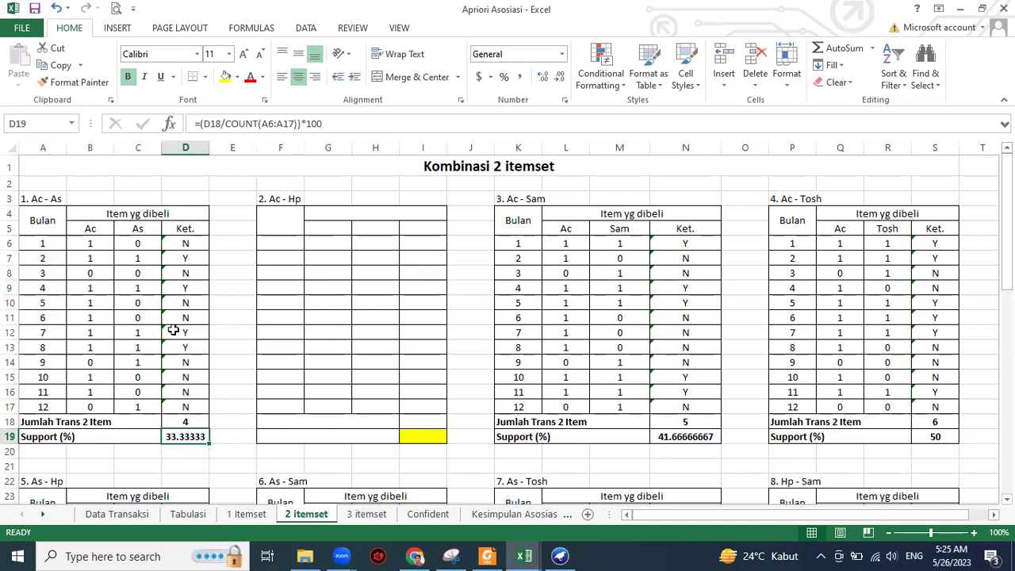
click(339, 122)
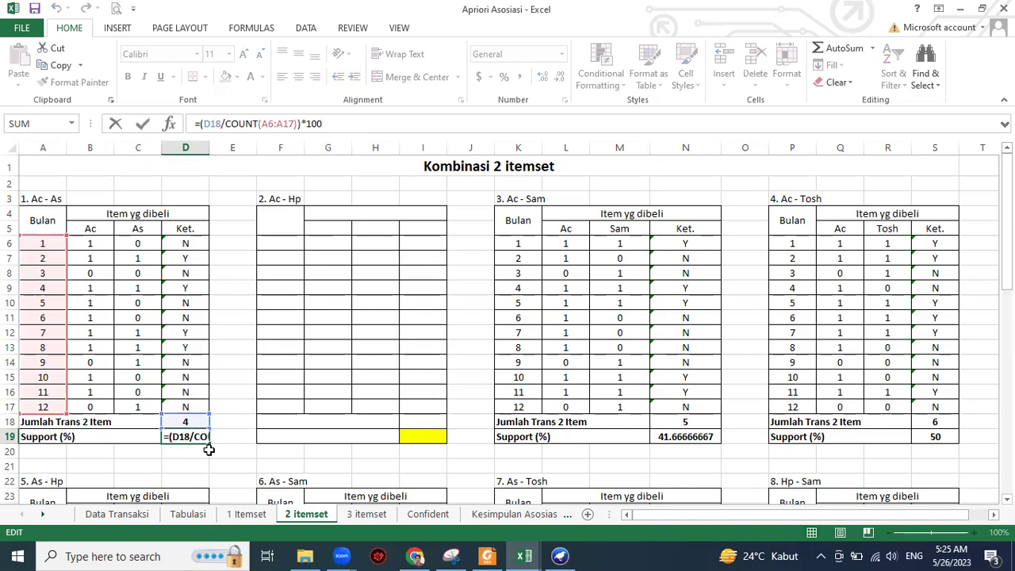
key(Return)
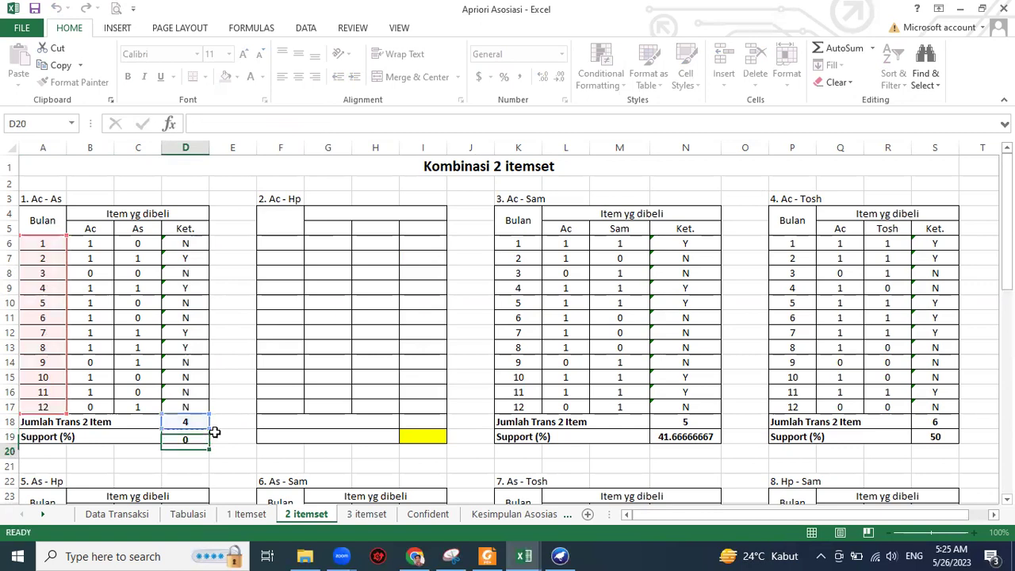
click(197, 436)
Step: Copy the Ac - As table body A4:D19 into the empty Ac - Hp table starting at F4
drag(25, 199, 186, 441)
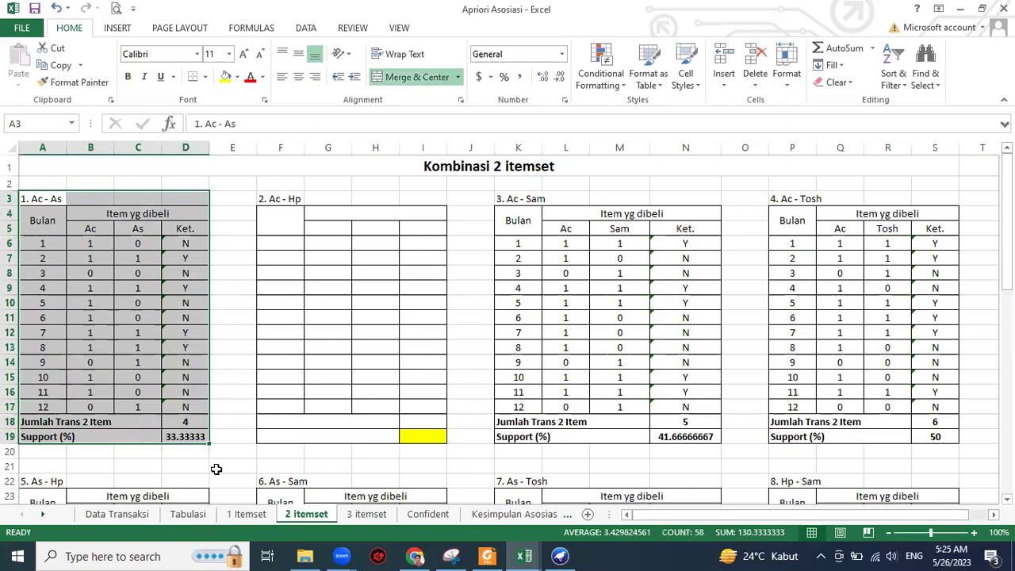
click(215, 469)
drag(36, 220, 181, 428)
key(ctrl+c)
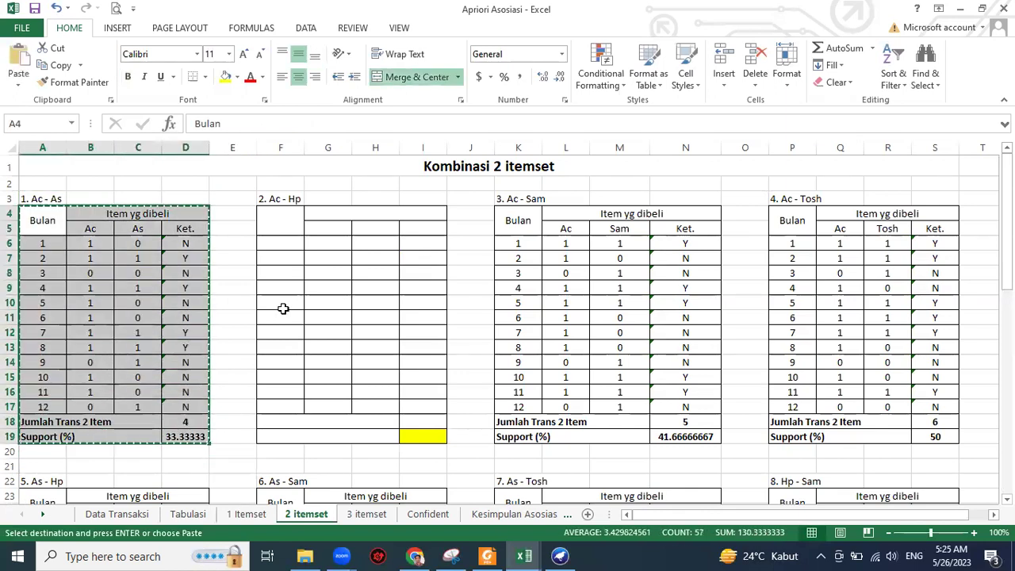
click(285, 220)
key(ctrl+v)
key(Up)
key(Up)
key(Up)
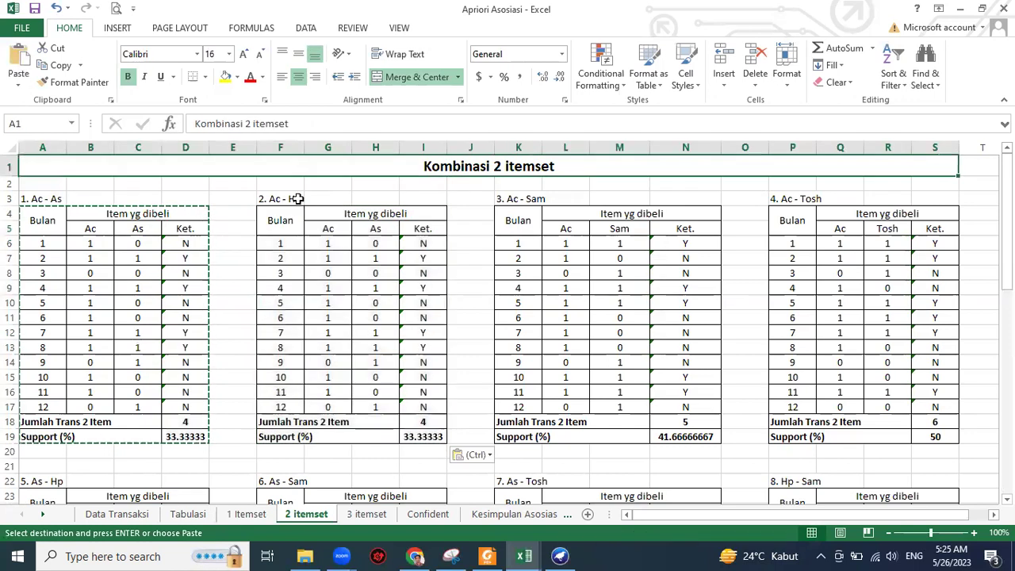
Step: Change the second item header of the Ac - Hp table in H5 to Hp
click(277, 199)
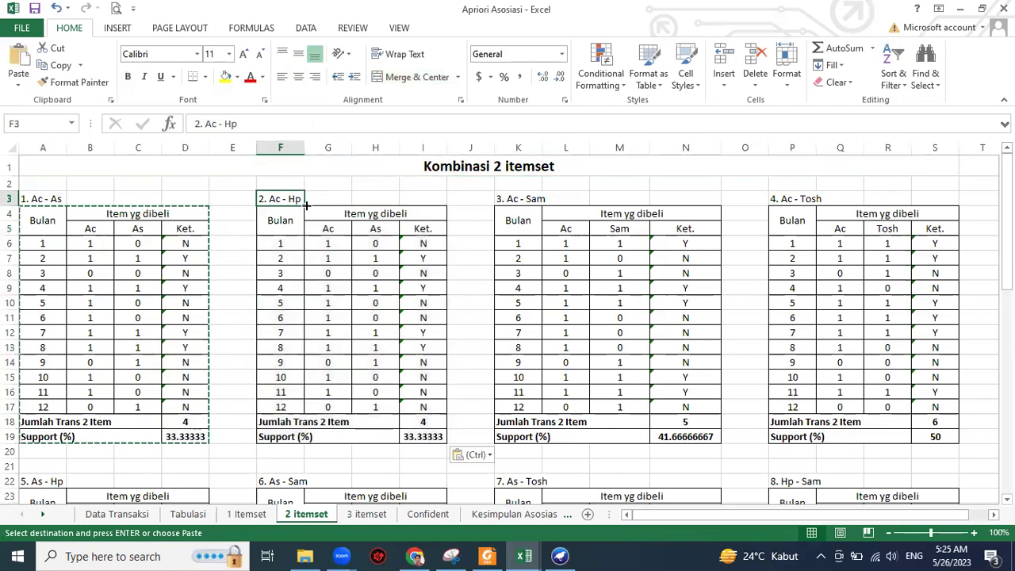
click(376, 184)
click(379, 230)
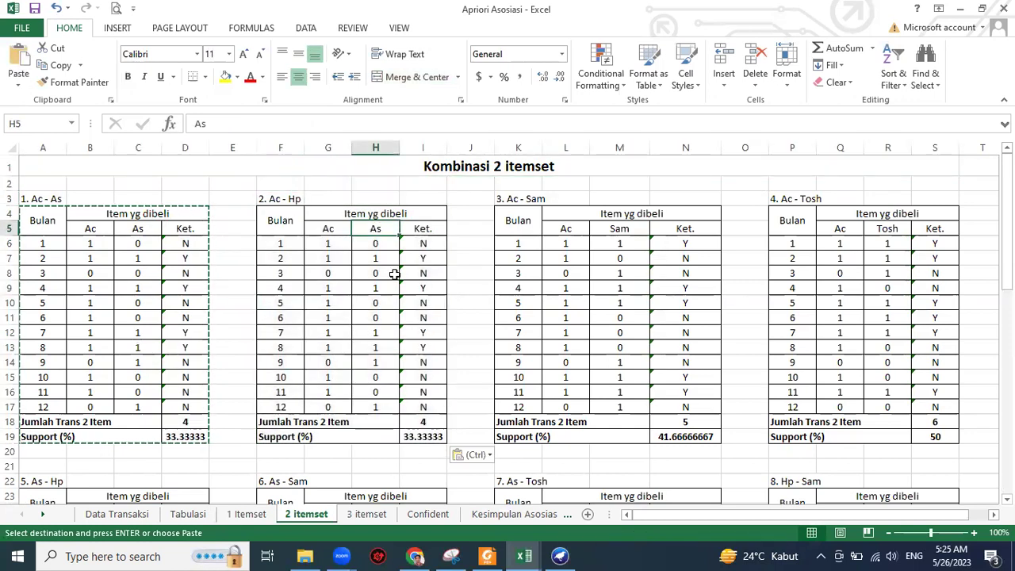
text(Hp)
key(Return)
Step: Copy the Hp values for months 1 to 12 from the 1 Itemset sheet into H6:H17 of the Ac - Hp table
click(246, 514)
drag(272, 200, 295, 388)
key(ctrl+c)
click(309, 515)
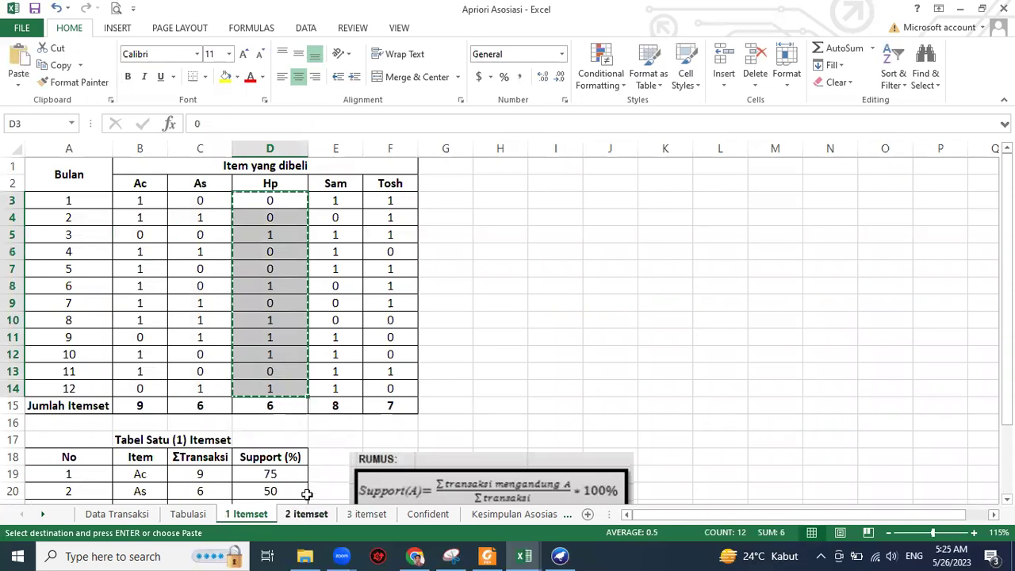
key(ctrl+v)
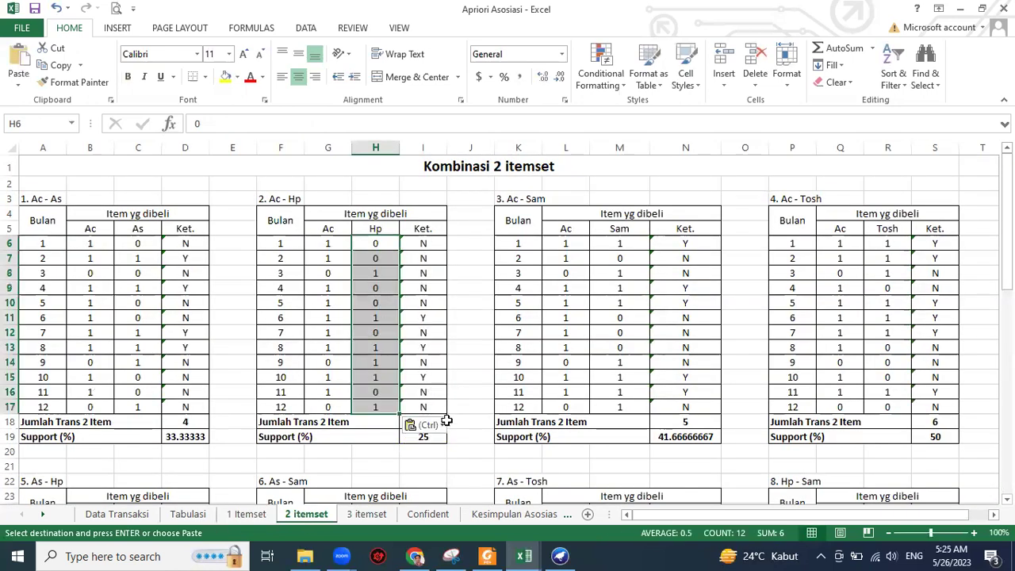
click(470, 380)
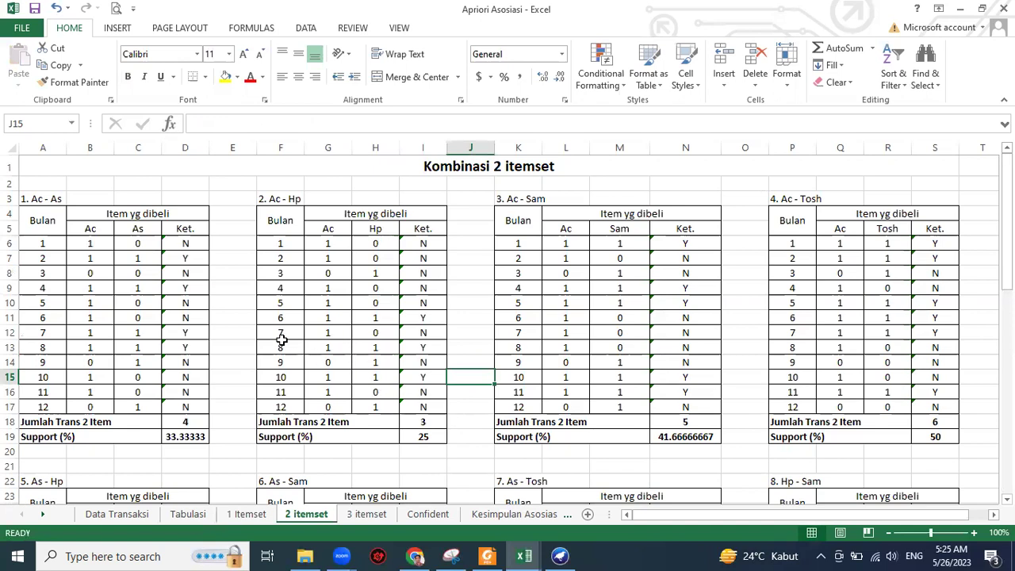
Step: Review the titles of combinations 1 to 8 across both rows of 2-itemset tables
drag(44, 201, 816, 200)
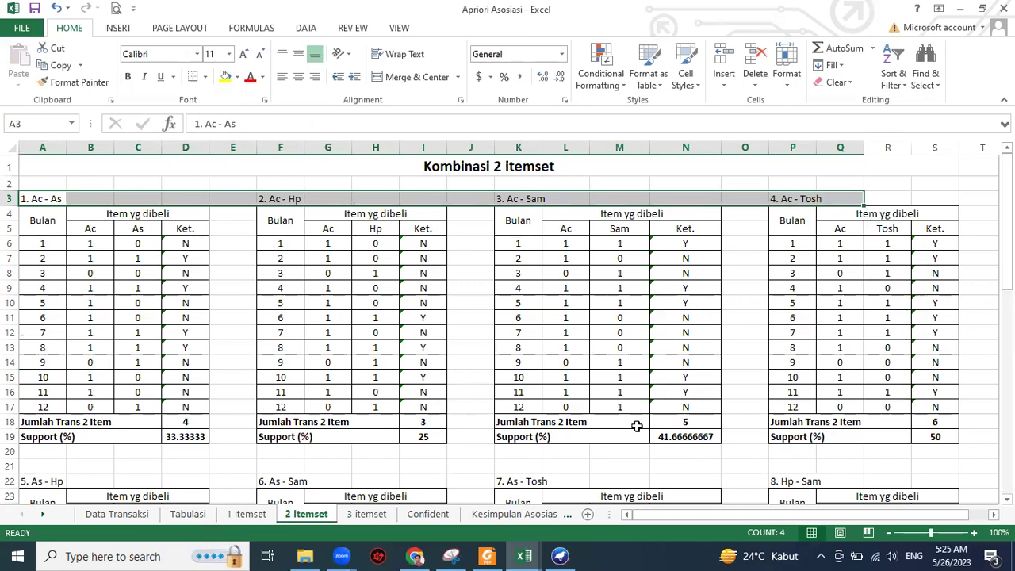
scroll(626, 420, down, 6)
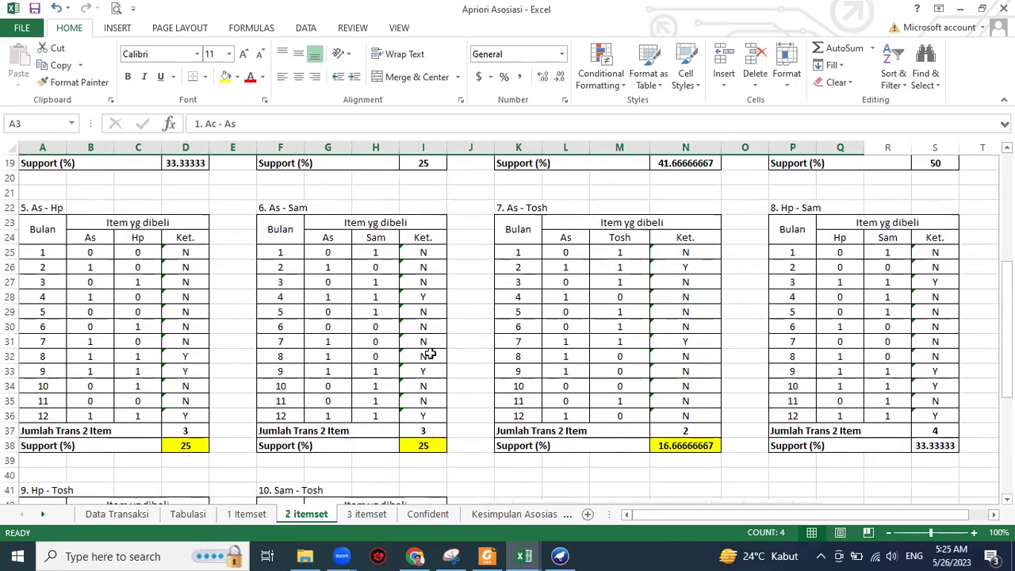
drag(48, 208, 832, 205)
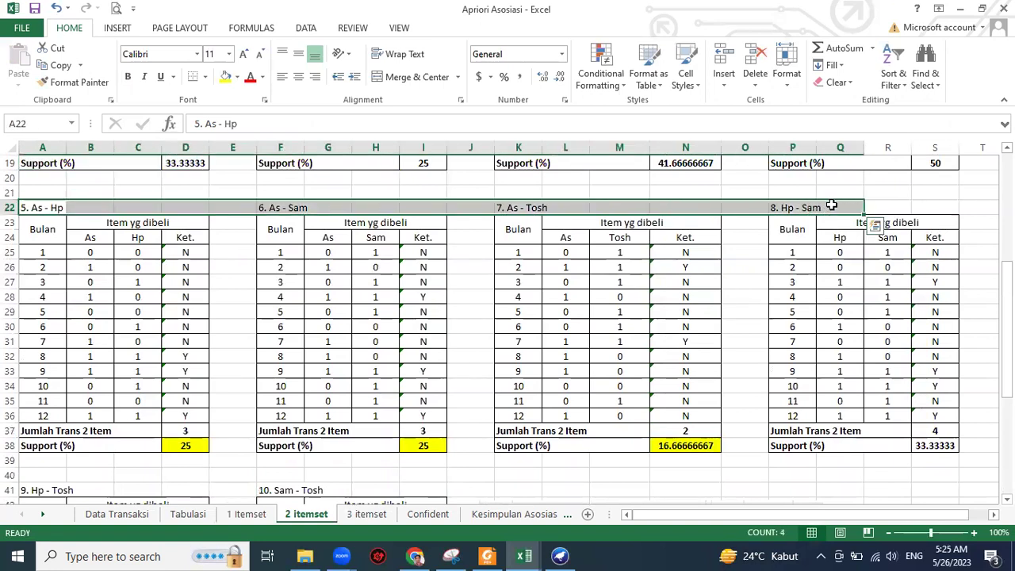
Step: Fill the Ac - Hp support cell I19 with yellow, matching the highlighted support cells of As - Hp and As - Sam
click(190, 446)
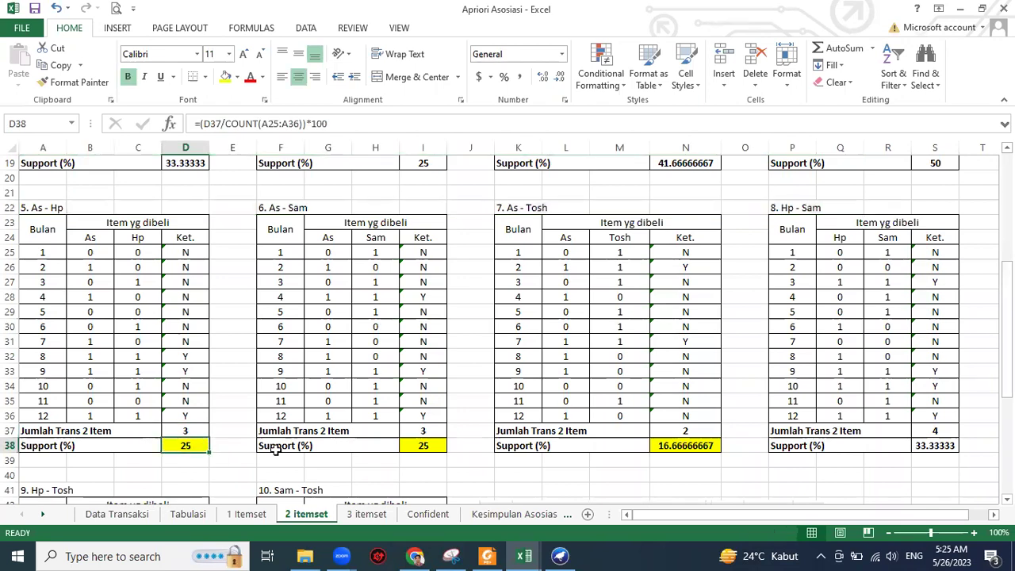
click(428, 446)
scroll(381, 178, up, 1)
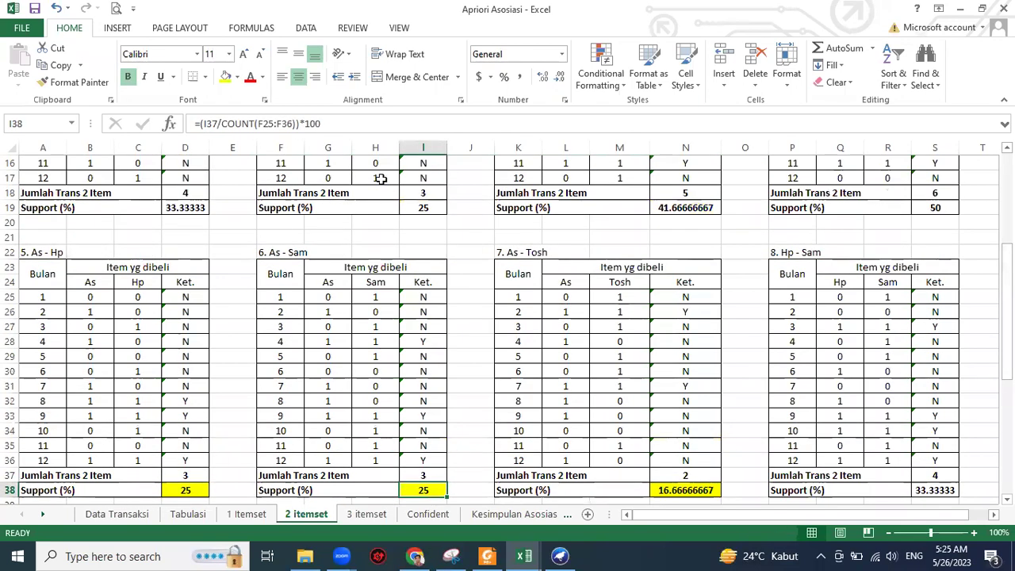
click(422, 207)
click(225, 77)
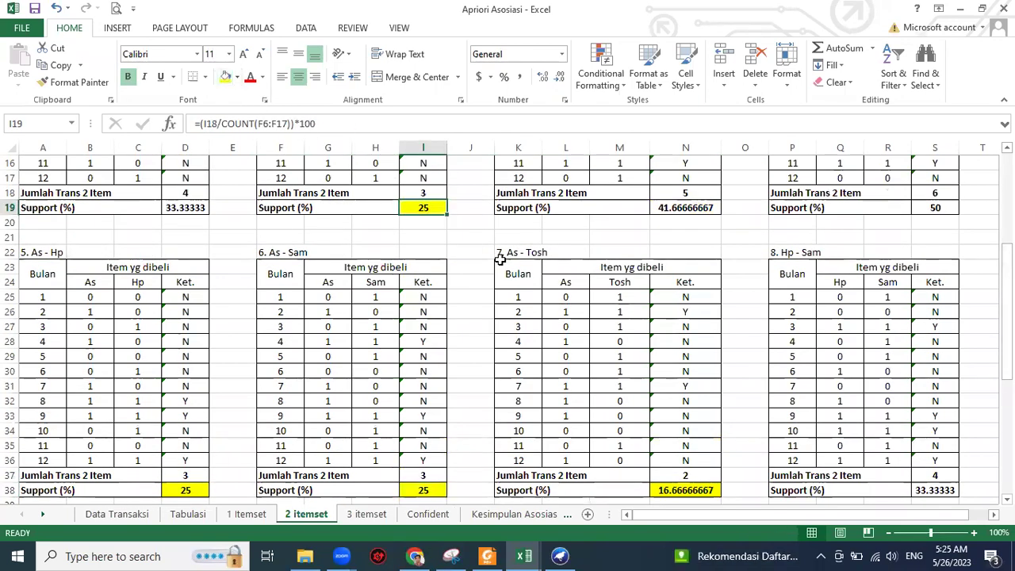
click(480, 255)
Step: Review the remaining combination tables, the Support(A,B) formula picture and the Tabel 2 Itemset summary
scroll(440, 305, down, 2)
scroll(430, 319, up, 1)
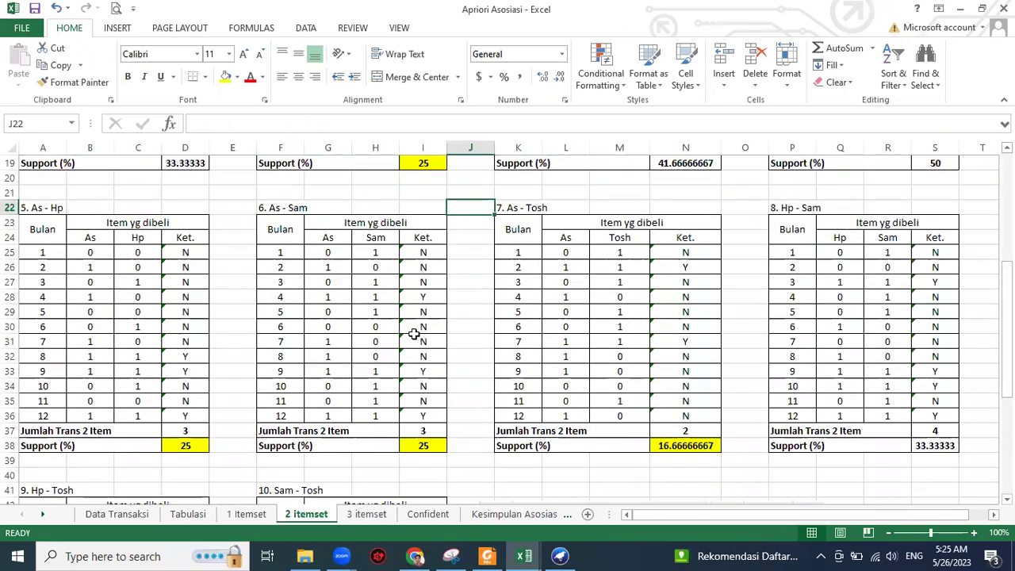
scroll(414, 334, down, 7)
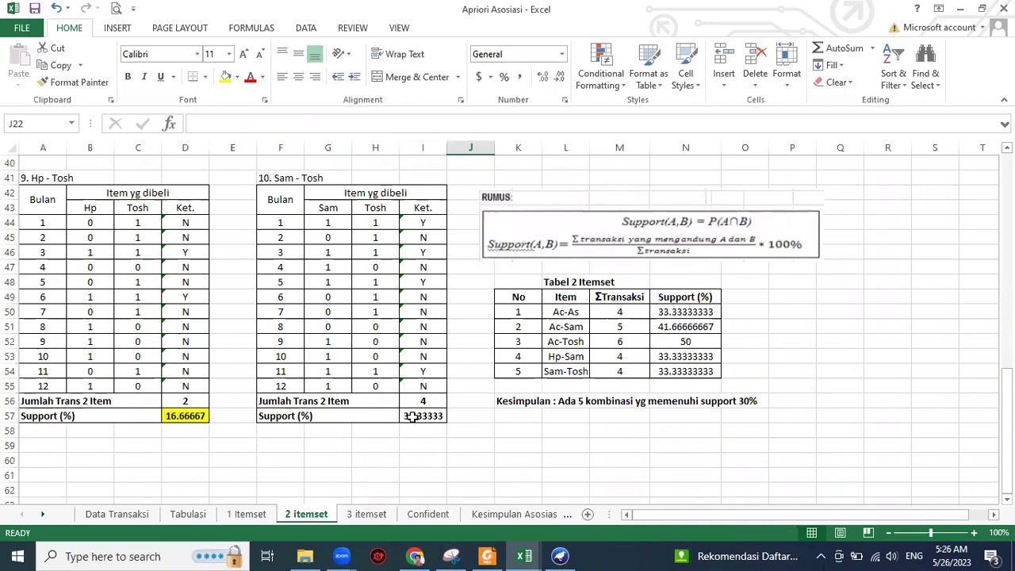
click(717, 245)
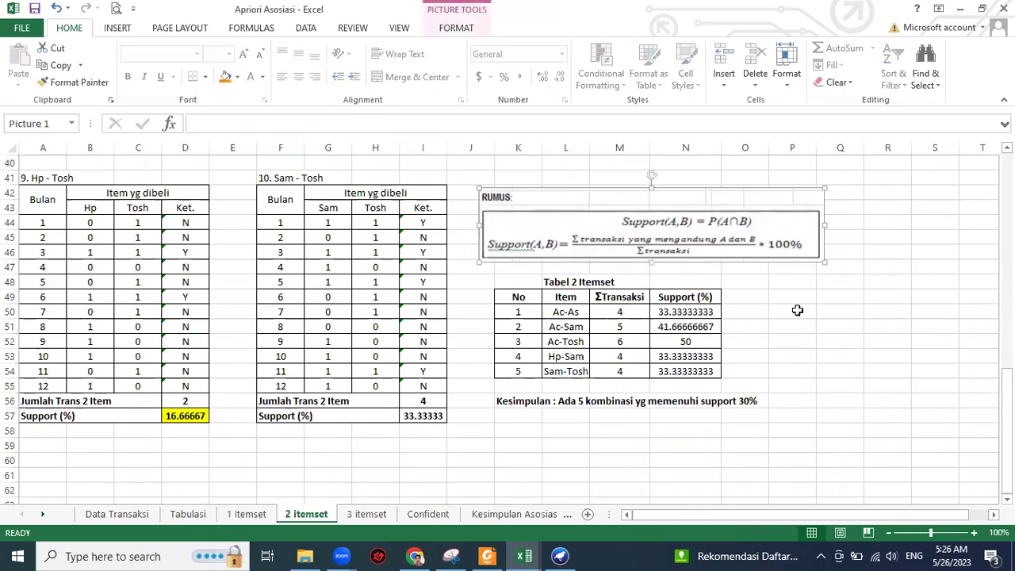
click(460, 451)
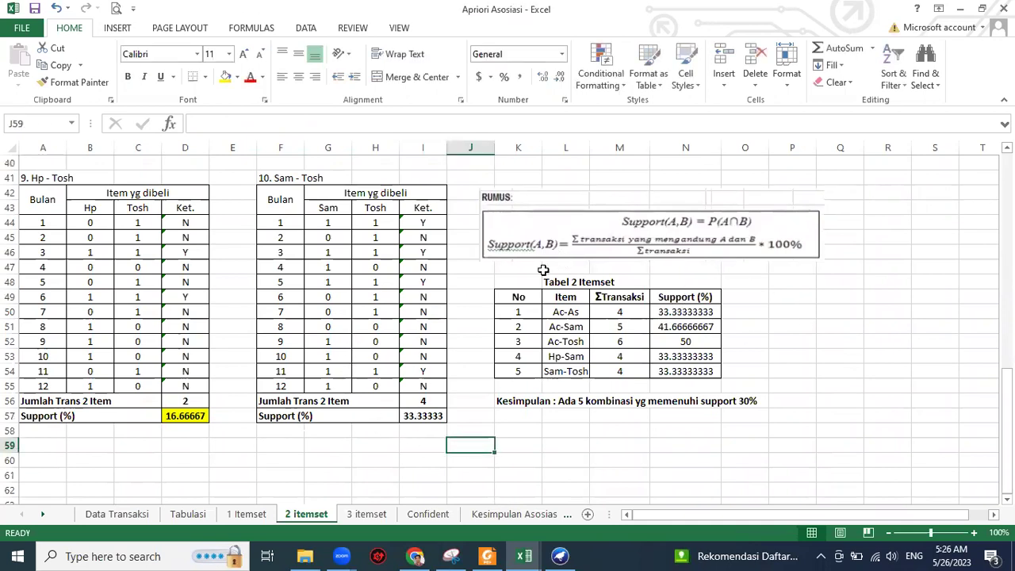
drag(528, 278, 644, 372)
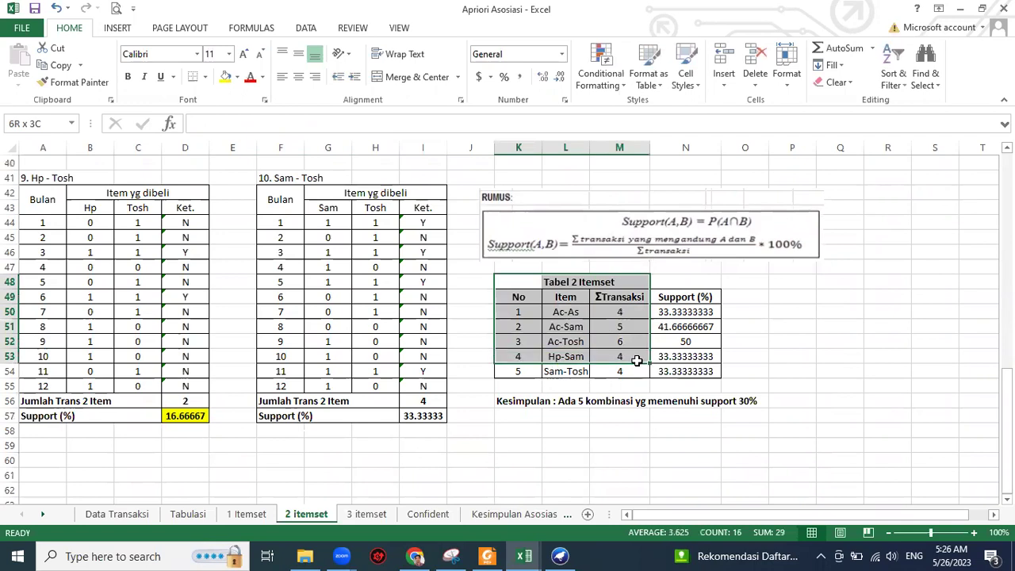
click(785, 371)
Step: Check the Support (%) results of the combination tables, including Ac - As in D19 and Ac - Sam in N19
scroll(532, 317, up, 2)
scroll(615, 384, down, 2)
scroll(564, 357, up, 6)
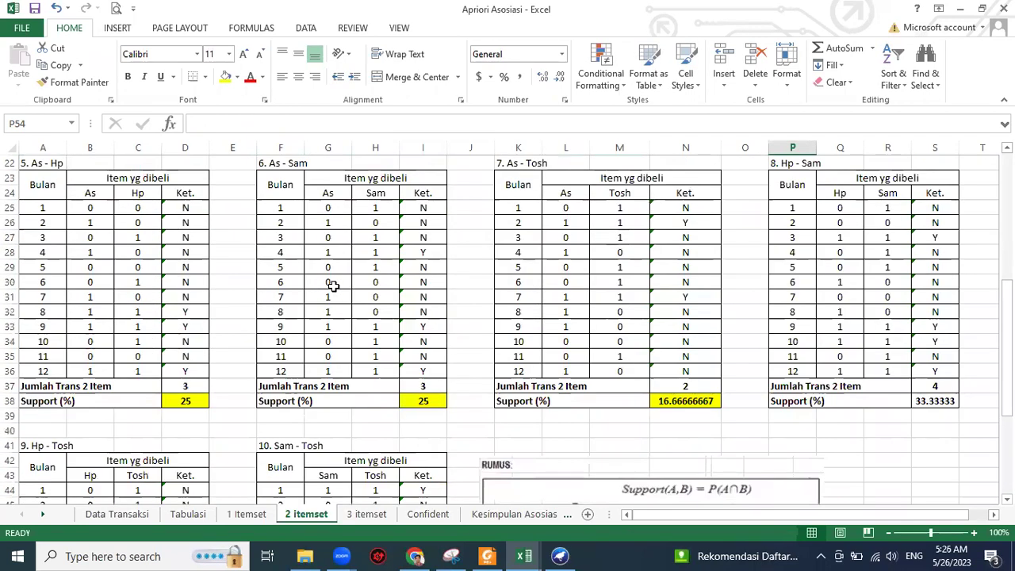
scroll(333, 285, up, 4)
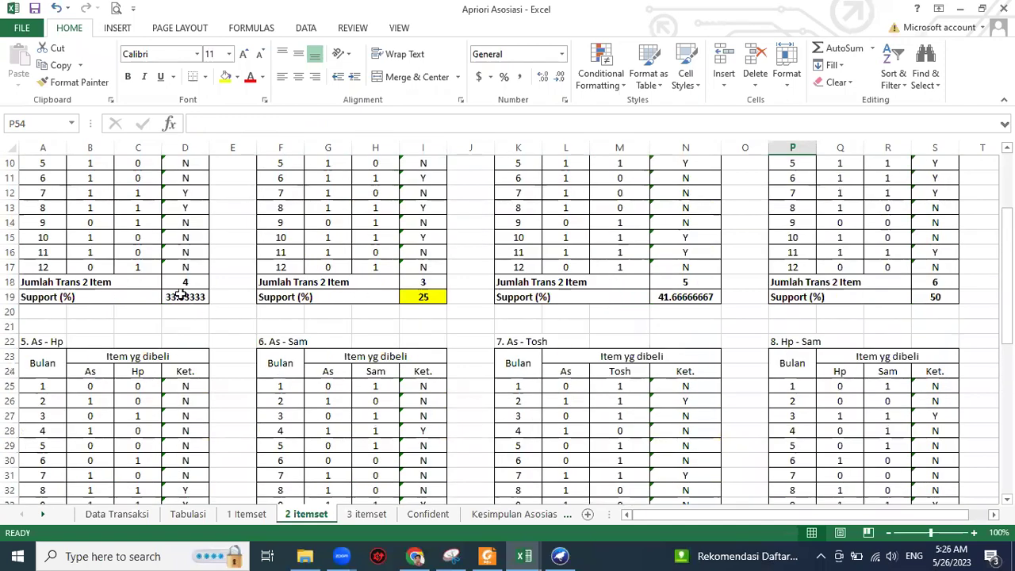
click(181, 294)
click(673, 304)
scroll(646, 310, up, 3)
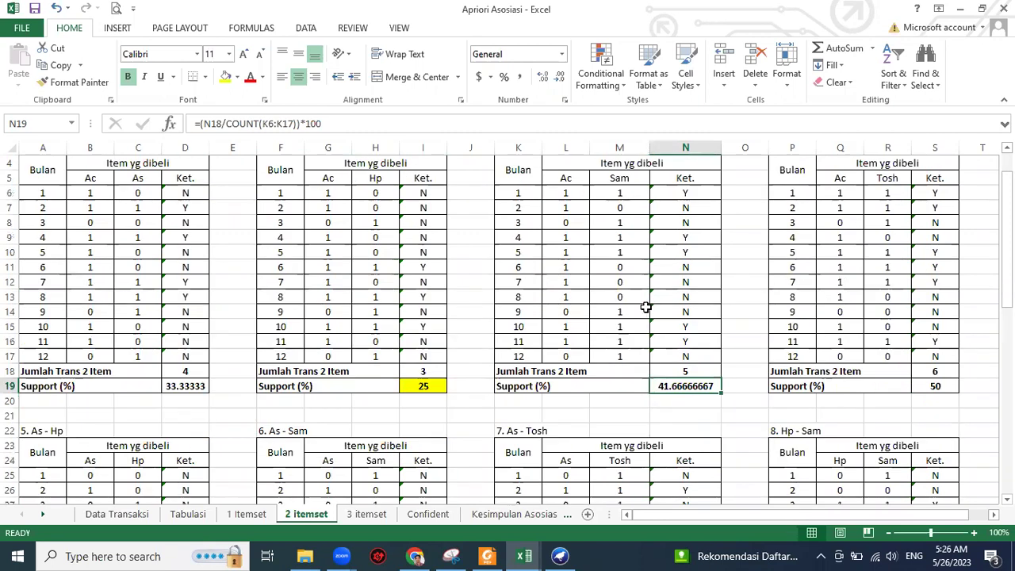
Step: Compare the Ac-As transaction count and support formula in Tabel 2 Itemset with the results in the Ac - As combination table
scroll(392, 313, down, 14)
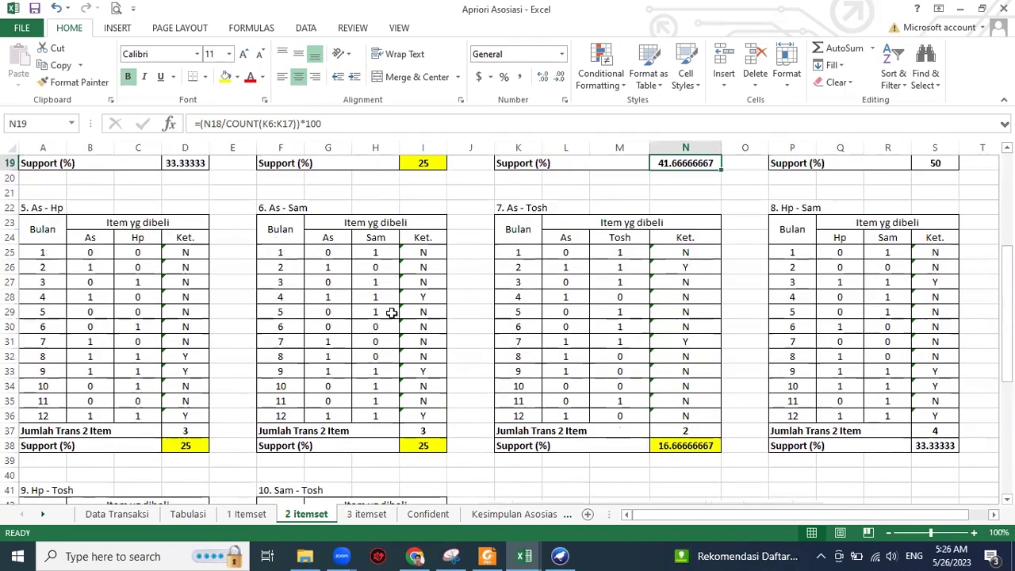
click(575, 267)
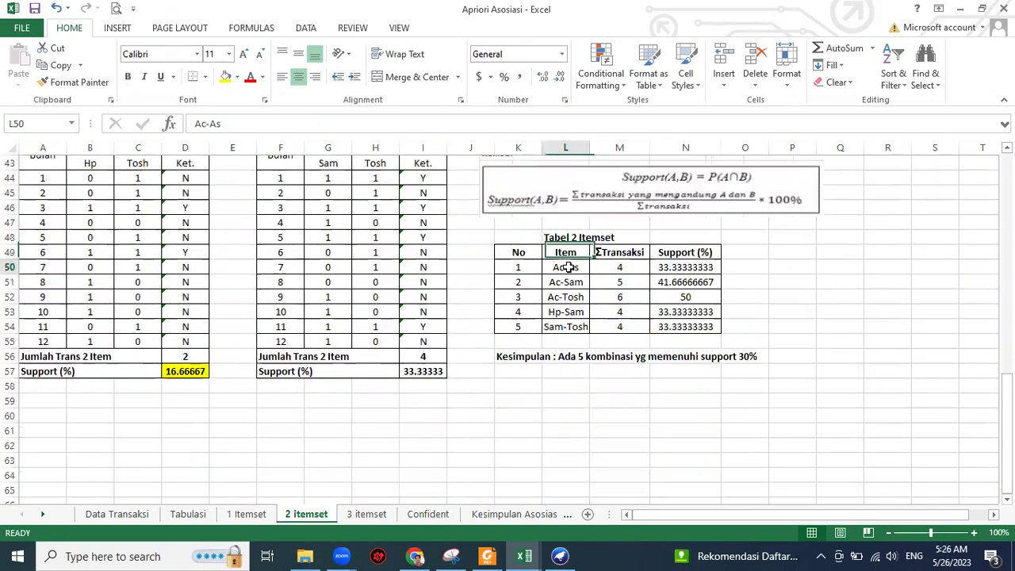
click(624, 268)
scroll(580, 294, up, 12)
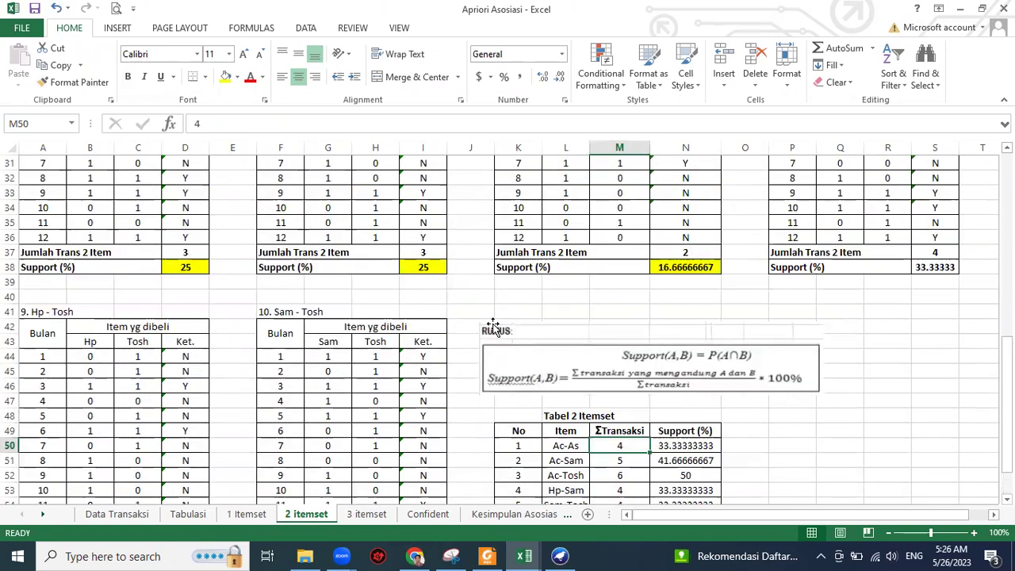
click(190, 326)
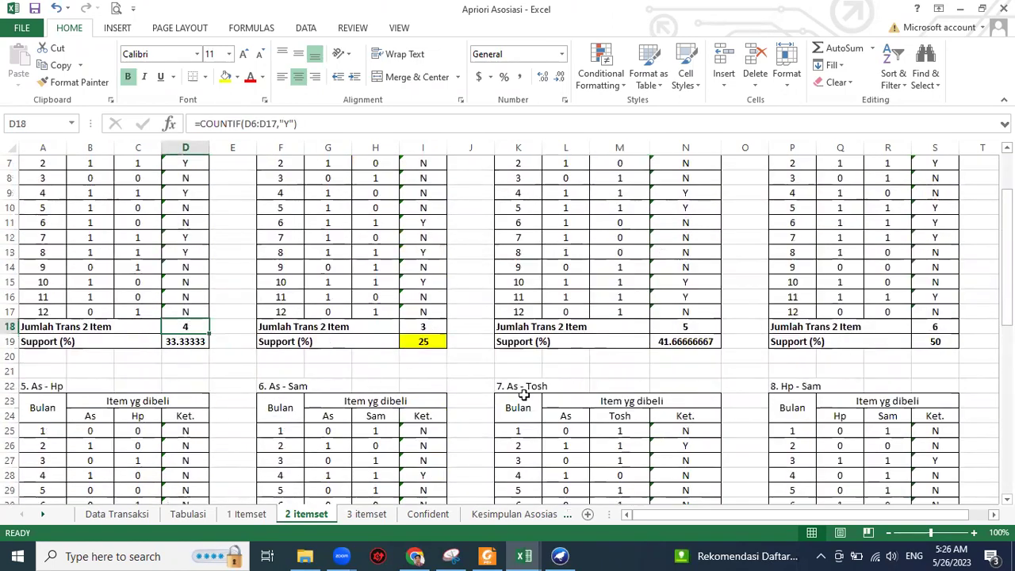
scroll(521, 388, down, 12)
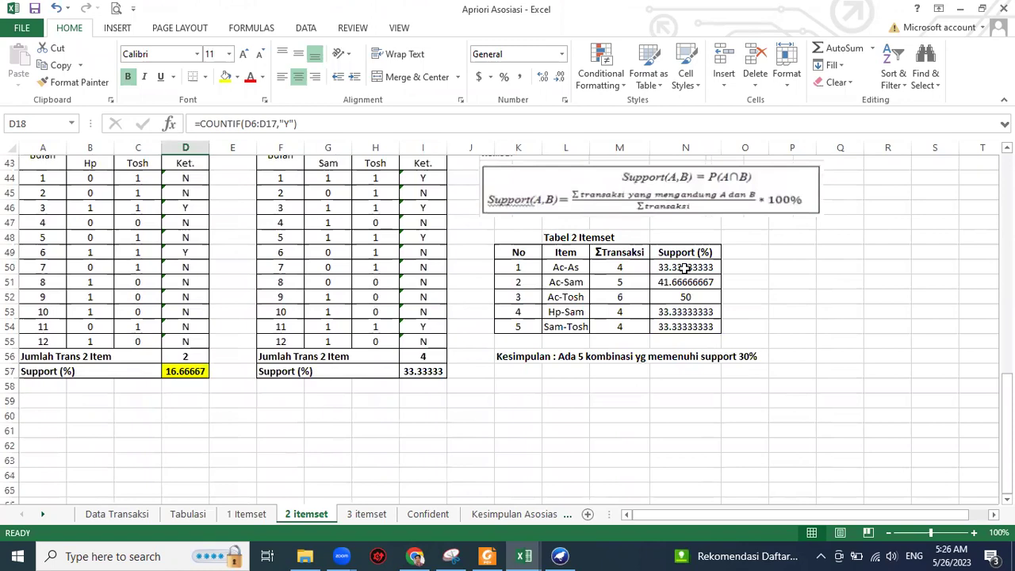
click(685, 268)
scroll(685, 282, up, 5)
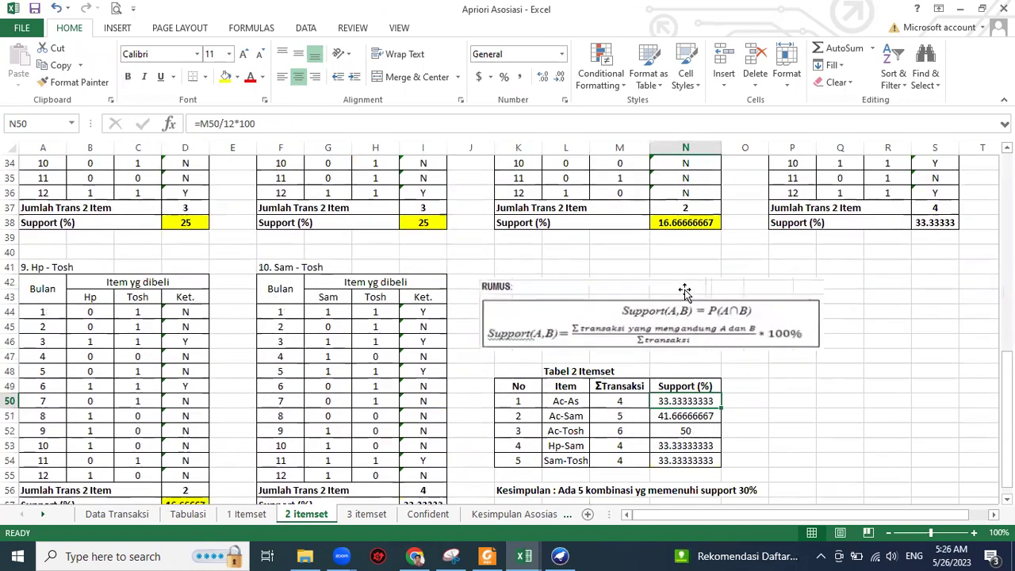
scroll(210, 317, up, 6)
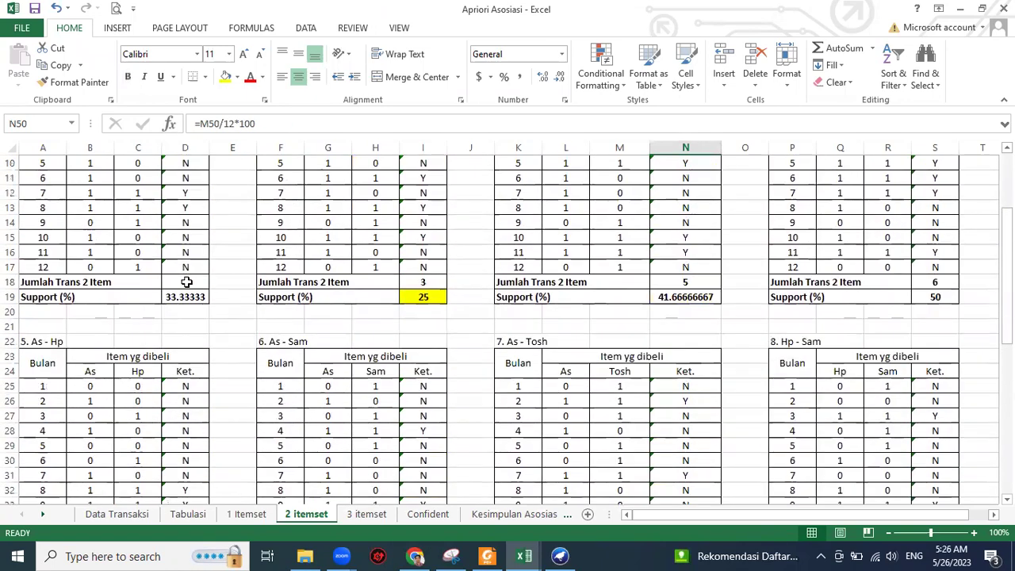
Step: Match the Ac - As results in D18 and D19 to the first row of Tabel 2 Itemset, and review the table's combinations and conclusion
click(187, 282)
click(191, 297)
scroll(639, 307, down, 10)
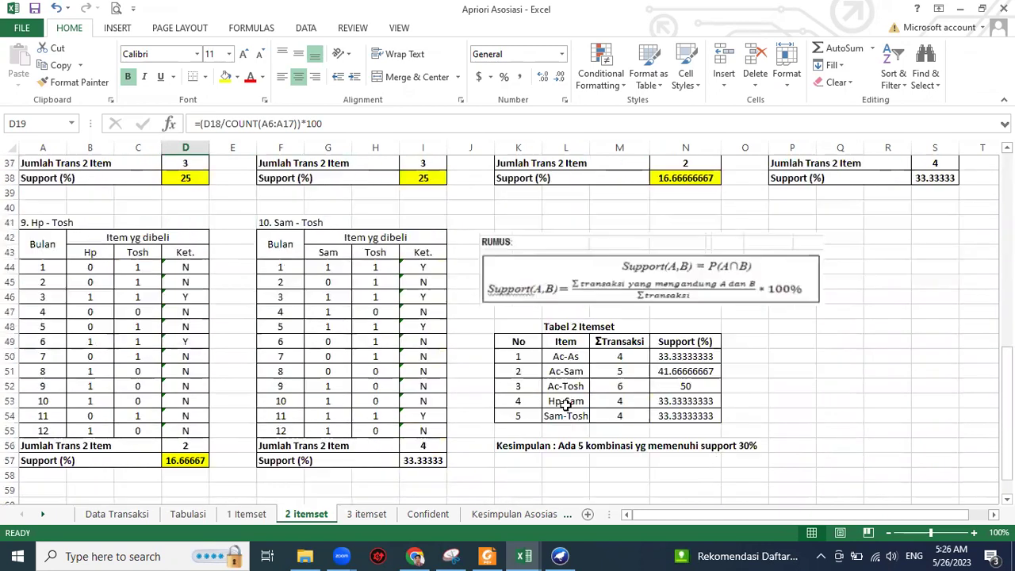
drag(639, 308, 674, 313)
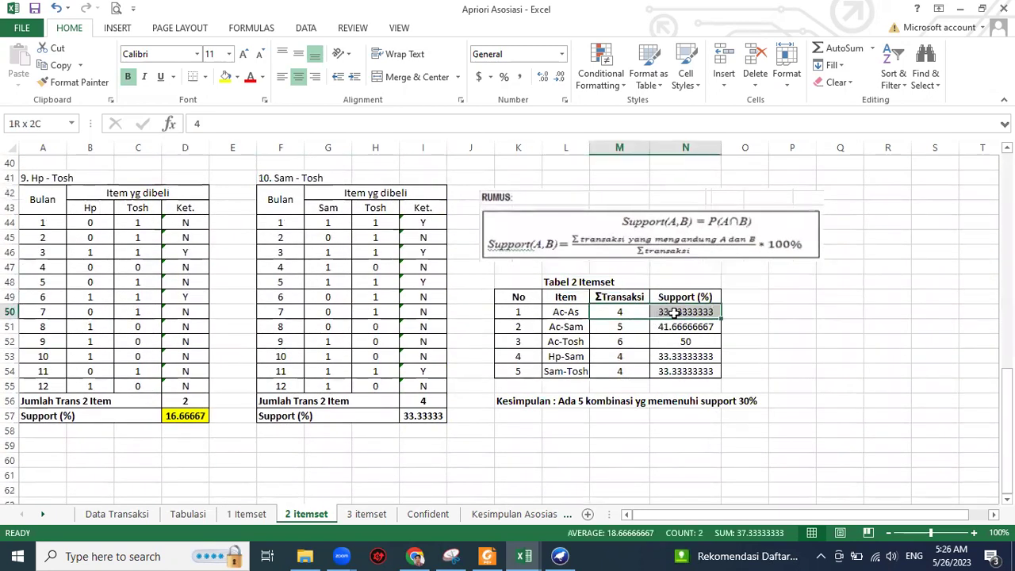
click(781, 341)
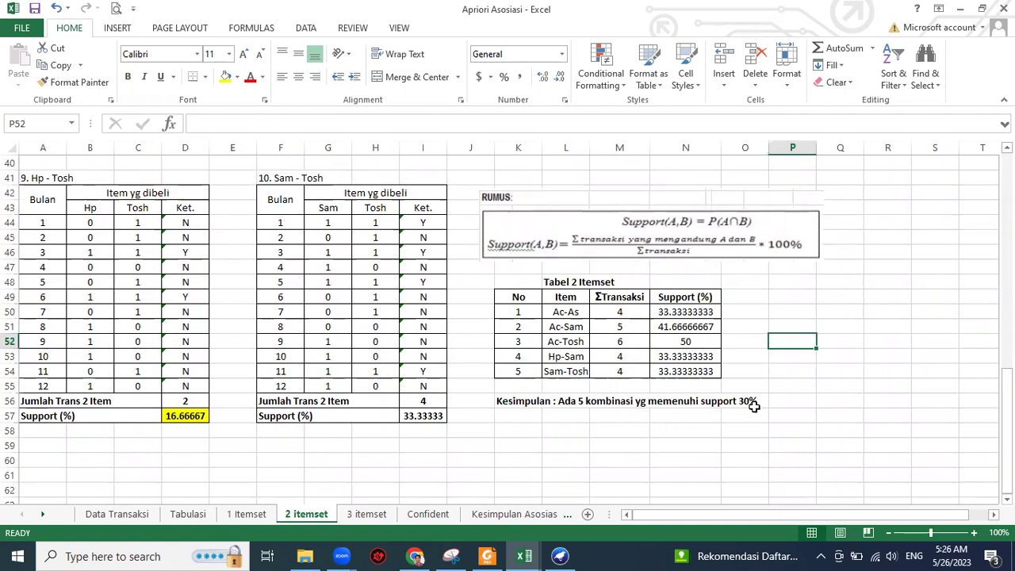
drag(516, 313, 664, 370)
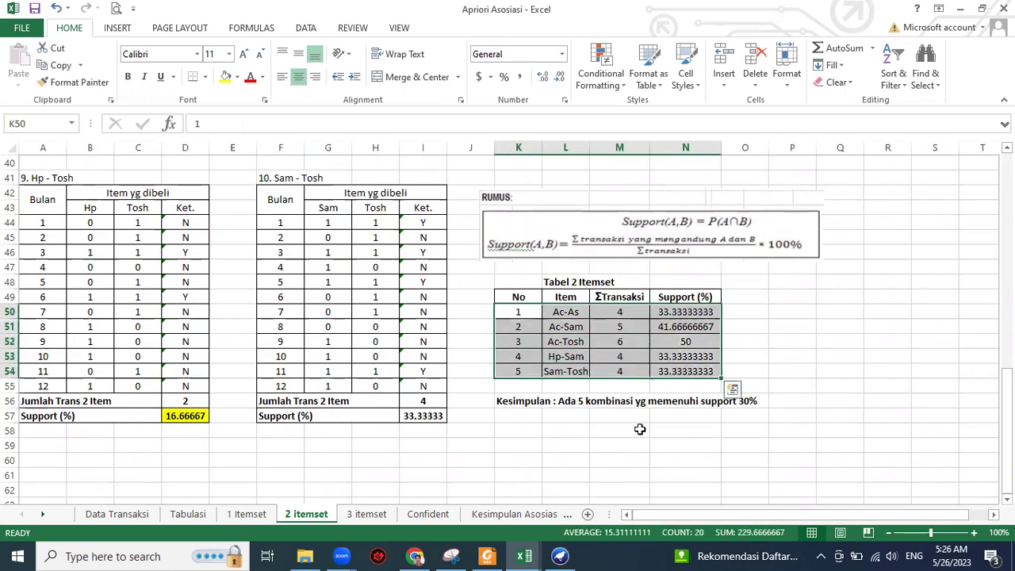
click(748, 406)
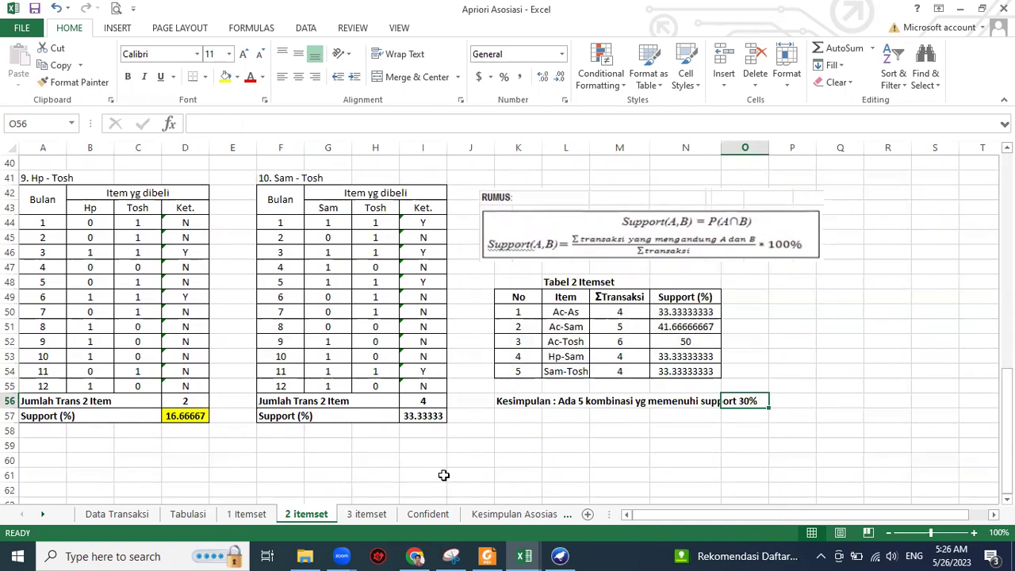
Step: Open the 3 itemset sheet and examine the titles of combinations 1 to 3 and the item columns of Ac - Tosh - Hp
click(366, 514)
scroll(452, 441, up, 7)
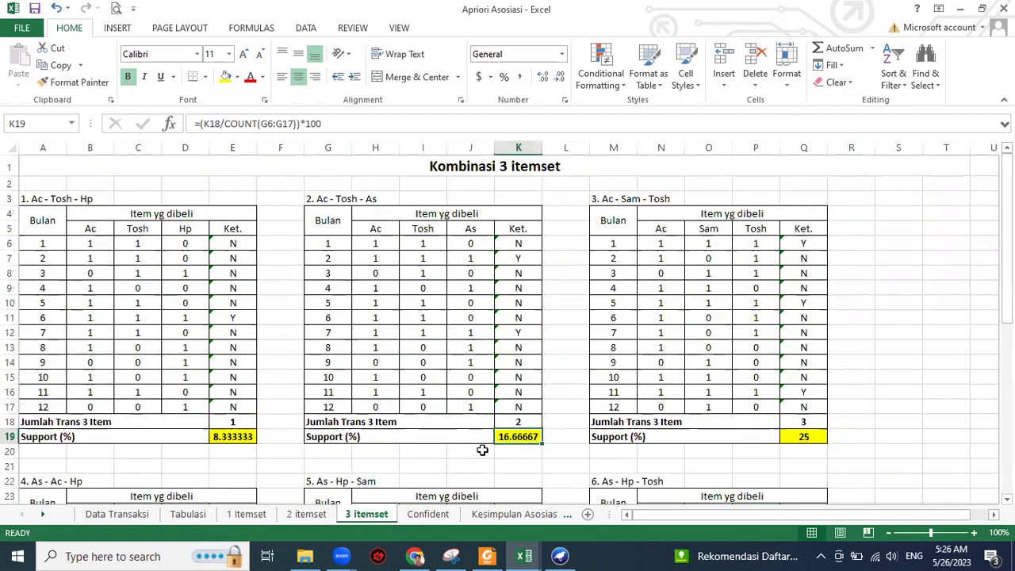
click(904, 303)
drag(26, 198, 784, 199)
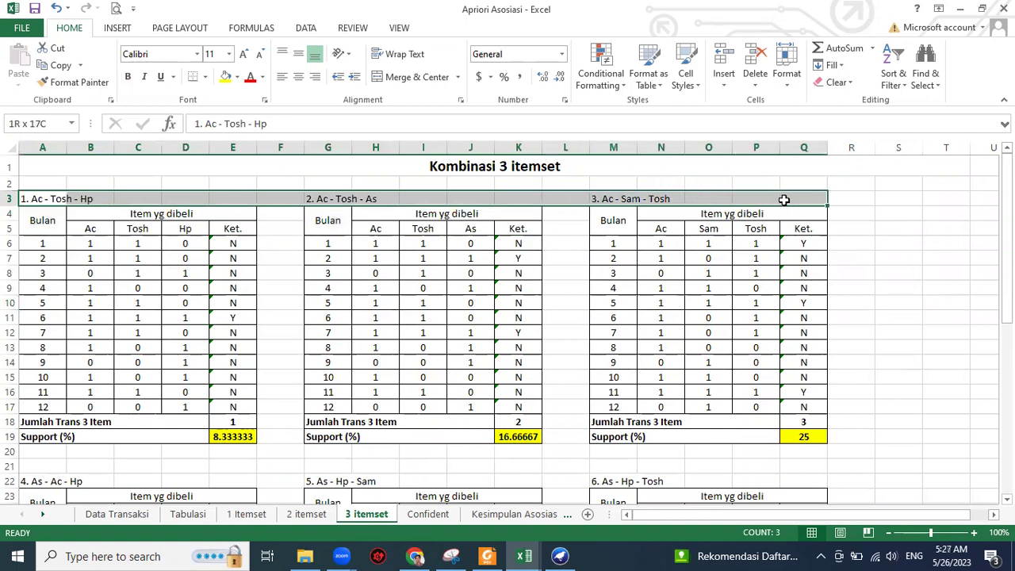
click(71, 213)
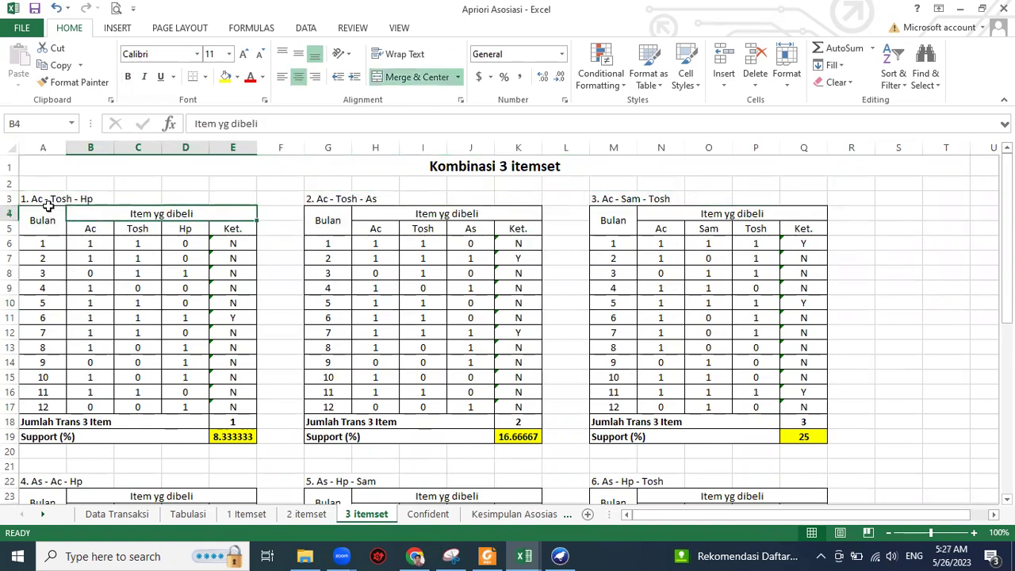
drag(183, 230, 192, 404)
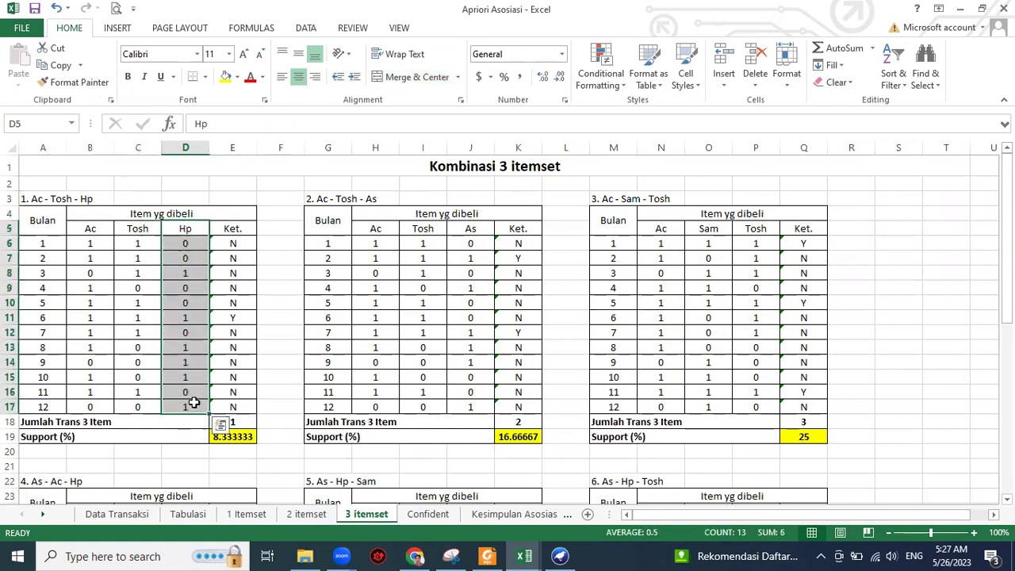
Step: Inspect the IF formula in the Ket. cell E6 of Ac - Tosh - Hp without changing it
click(236, 241)
double_click(237, 241)
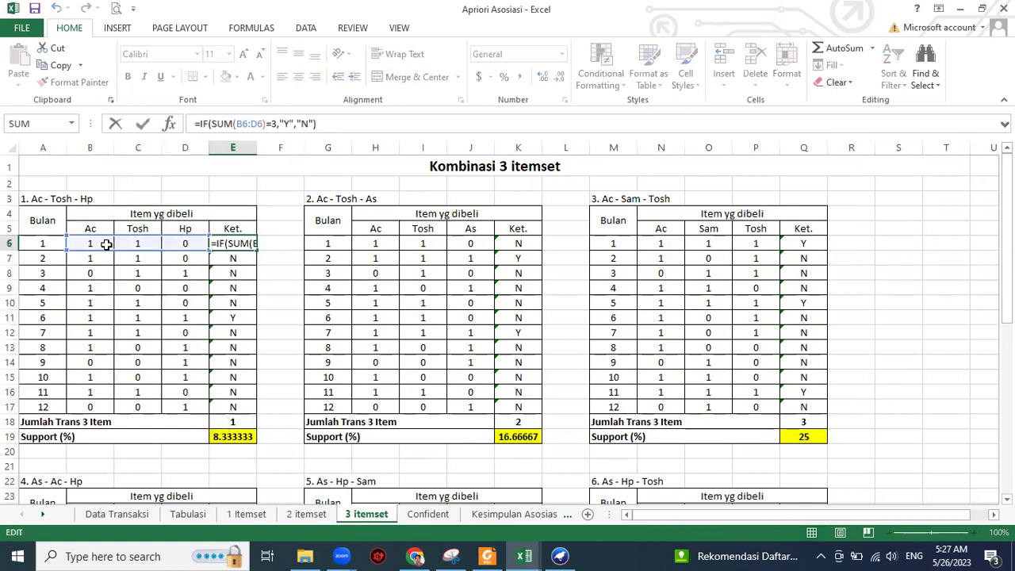
key(Return)
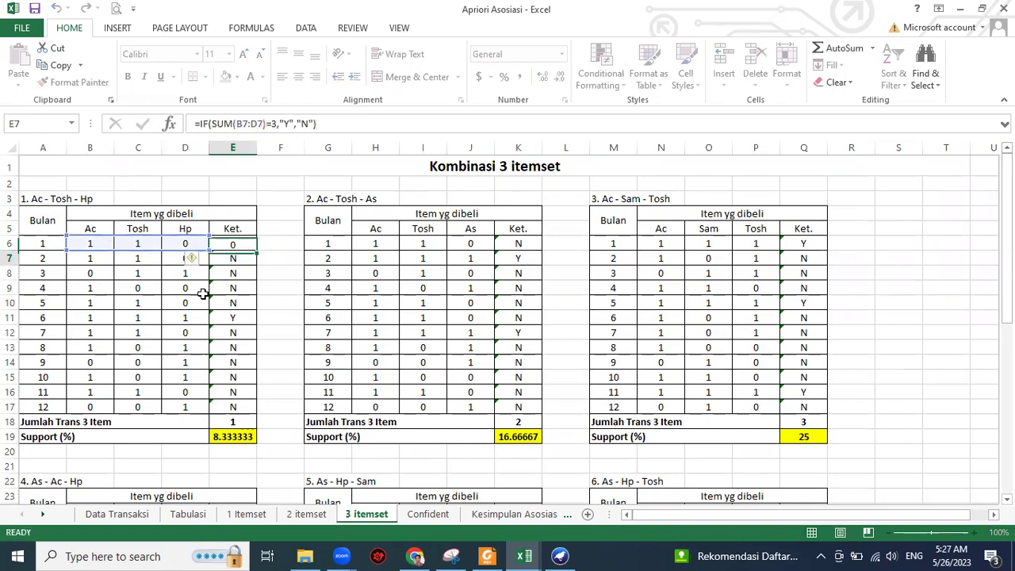
drag(27, 204, 781, 195)
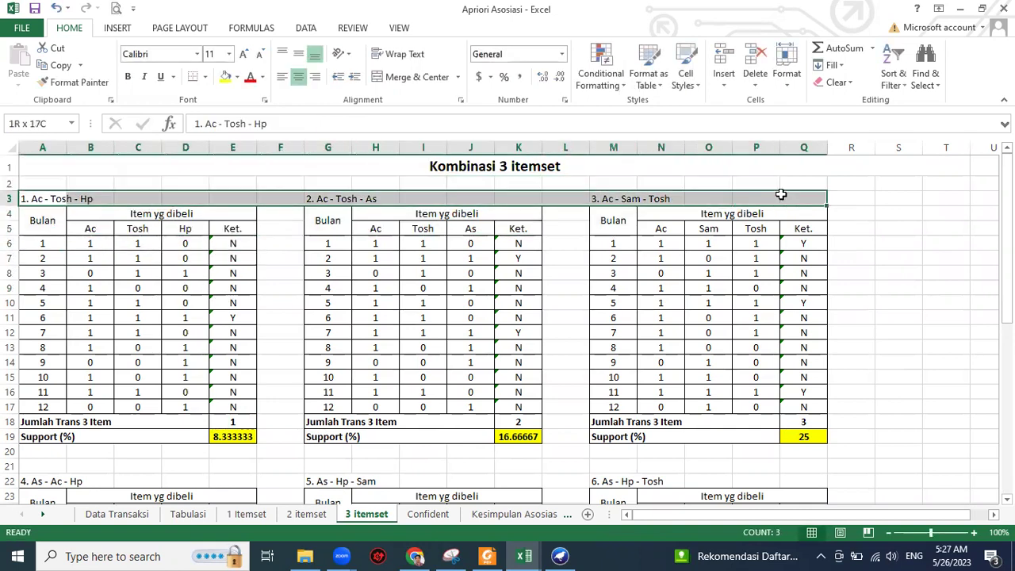
click(866, 243)
click(250, 243)
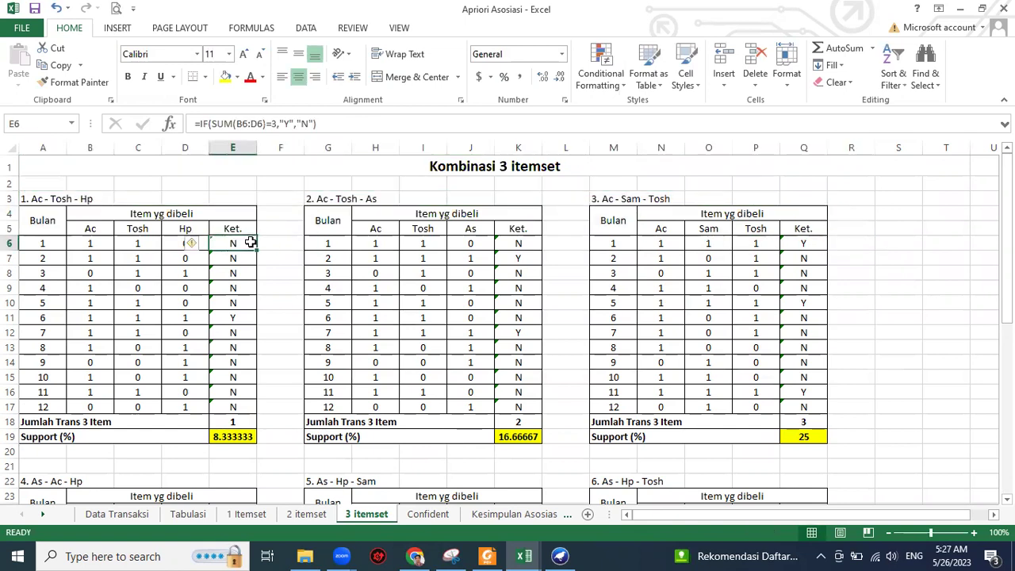
click(345, 123)
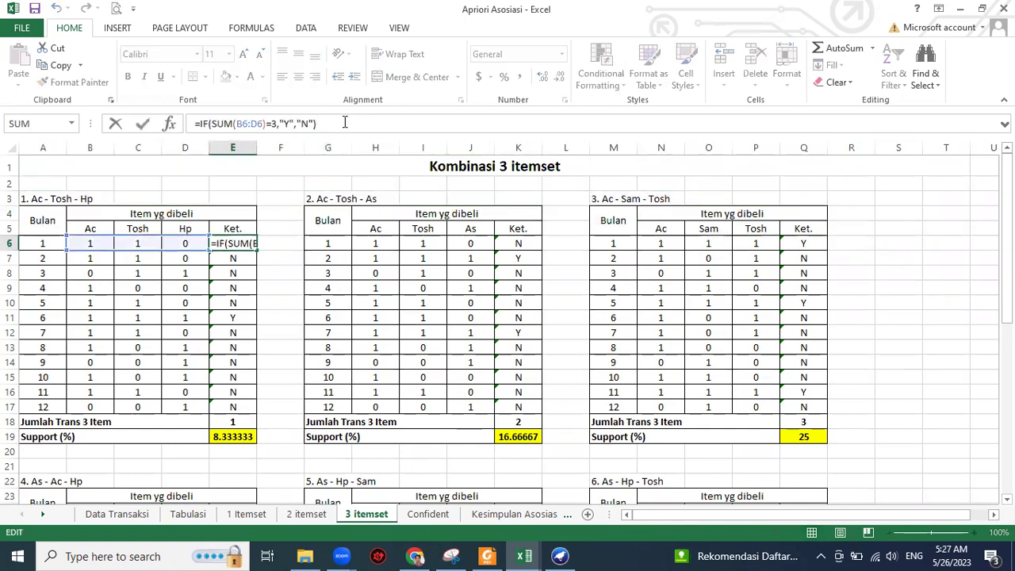
key(Return)
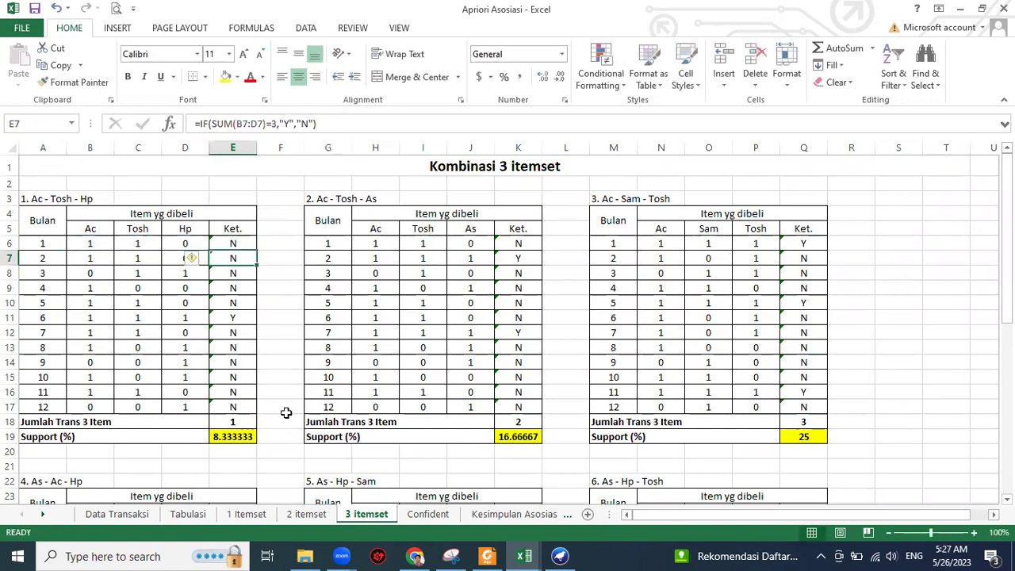
Step: Review the titles of 3-itemset combinations 4 to 6 and the Support (%) cells E19, K19 and Q19
scroll(270, 471, down, 5)
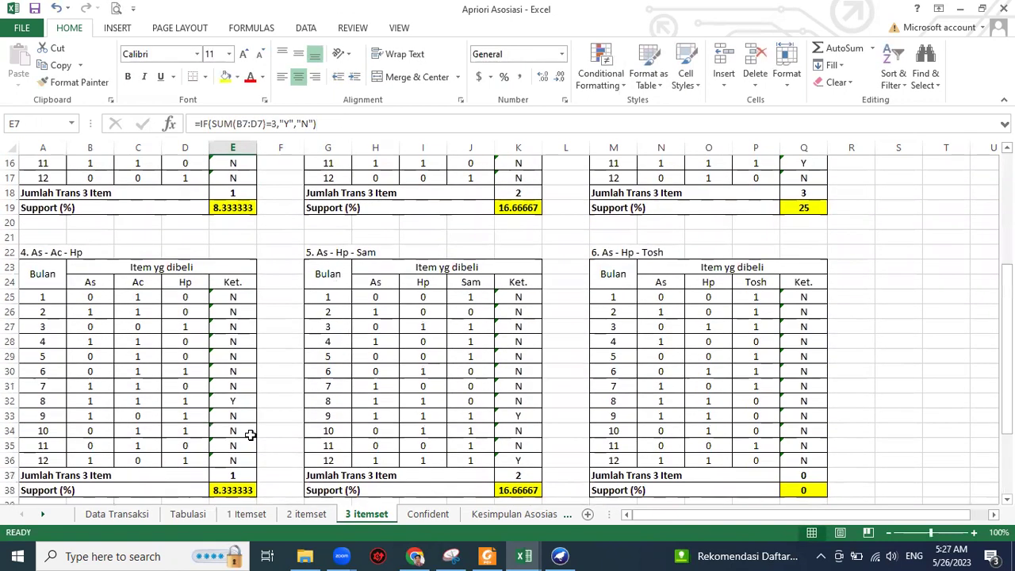
drag(36, 253, 818, 253)
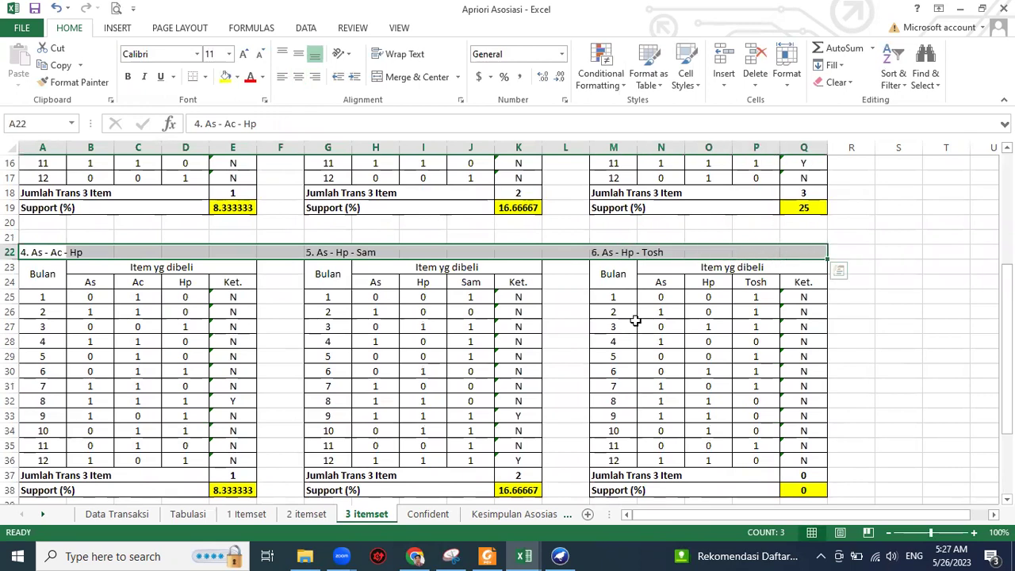
click(234, 208)
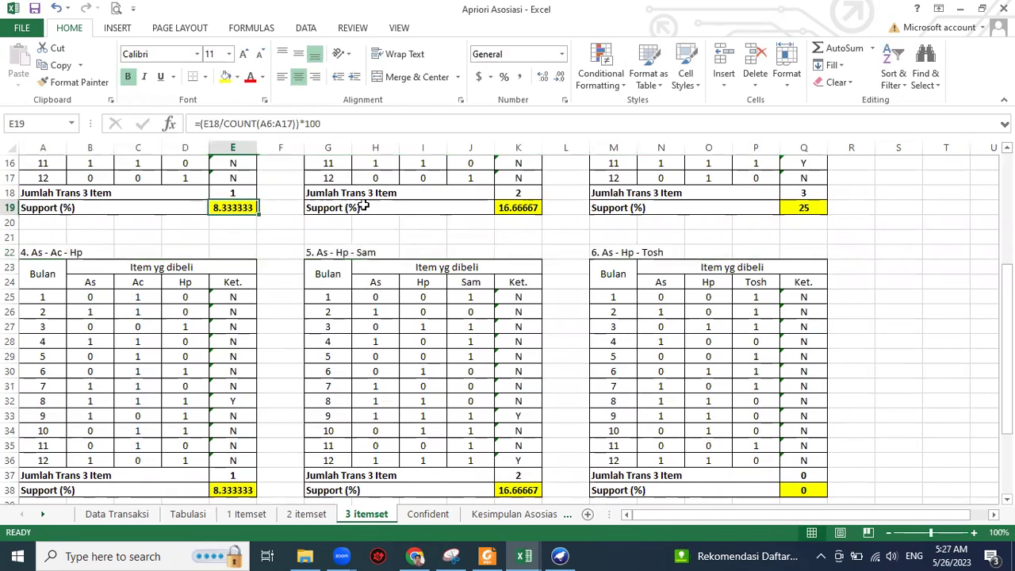
click(524, 206)
click(797, 206)
Step: Examine the Support(A,B dan C) formula picture, recheck support cells E19 and K19, and read the 3-itemset conclusion
scroll(566, 335, down, 4)
scroll(487, 351, up, 2)
scroll(356, 363, down, 2)
click(265, 372)
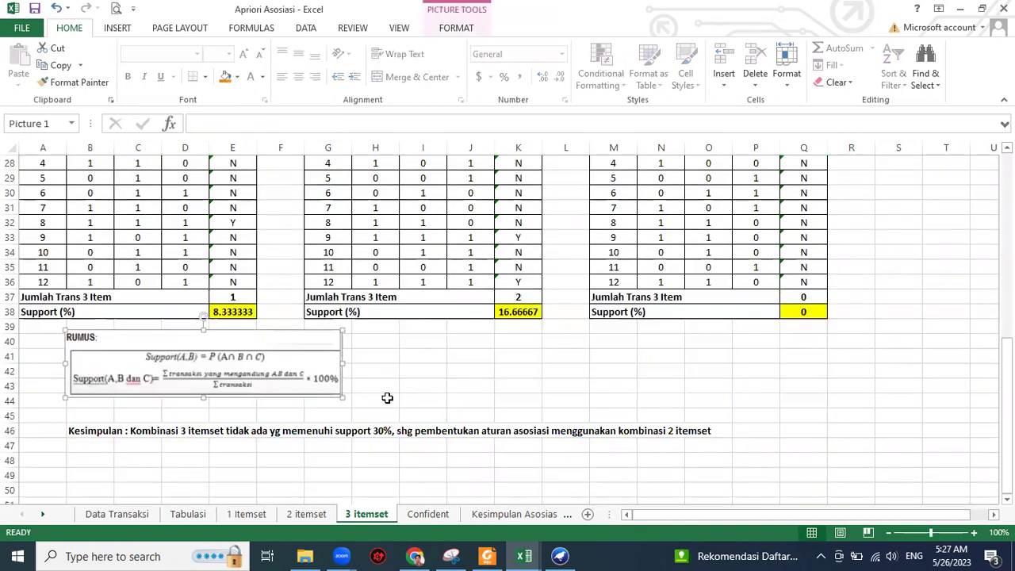
scroll(452, 399, up, 4)
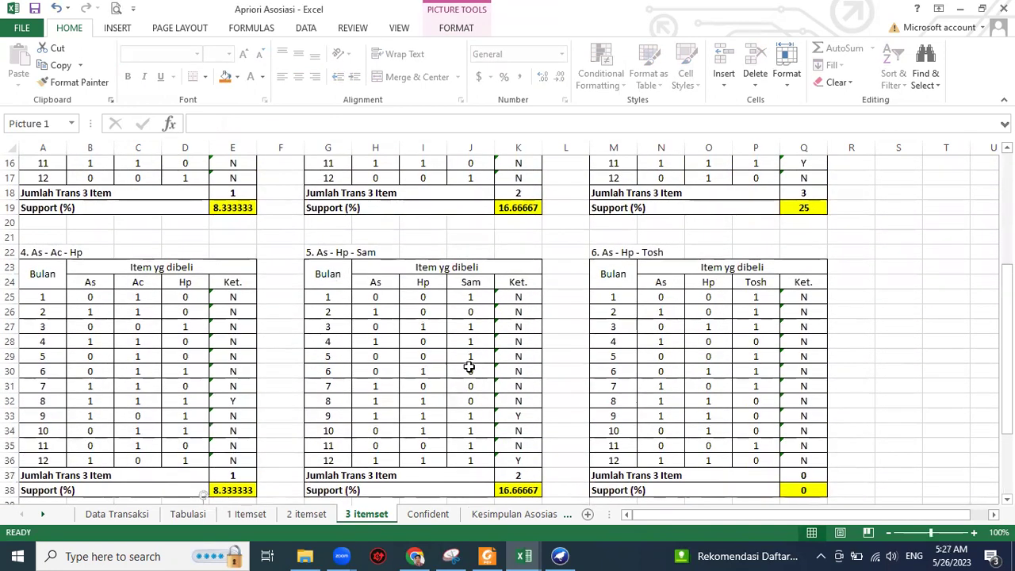
click(241, 207)
click(521, 205)
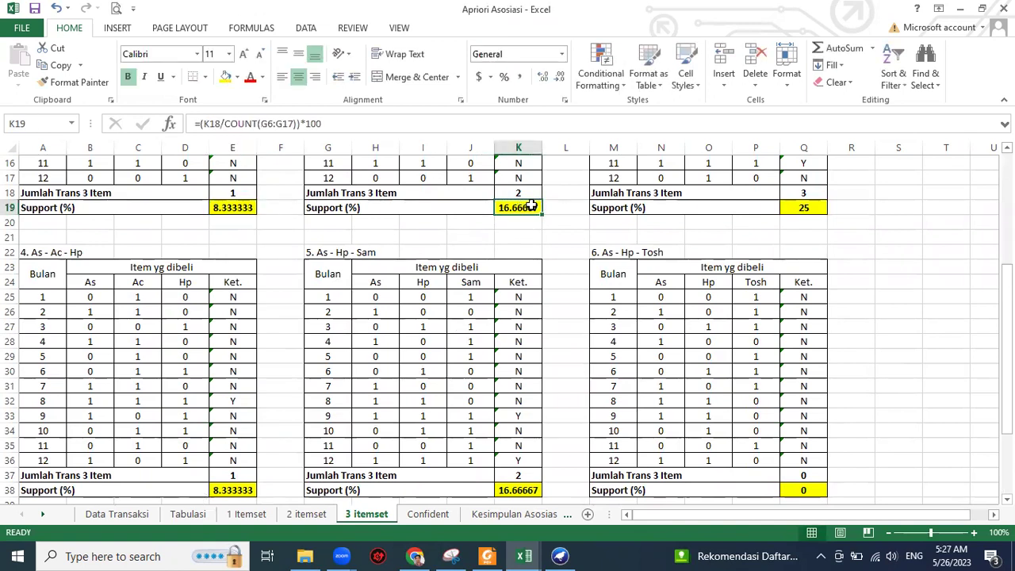
scroll(528, 361, down, 1)
scroll(529, 361, down, 4)
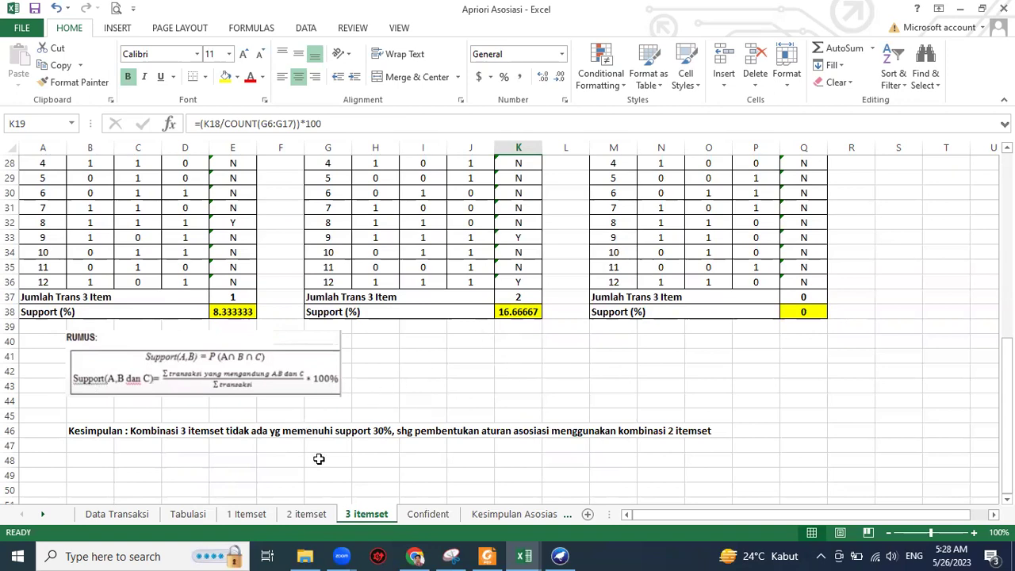
Step: Revisit the 2 itemset summary, and open the Confident sheet to view its confidence formula and association rules
click(308, 514)
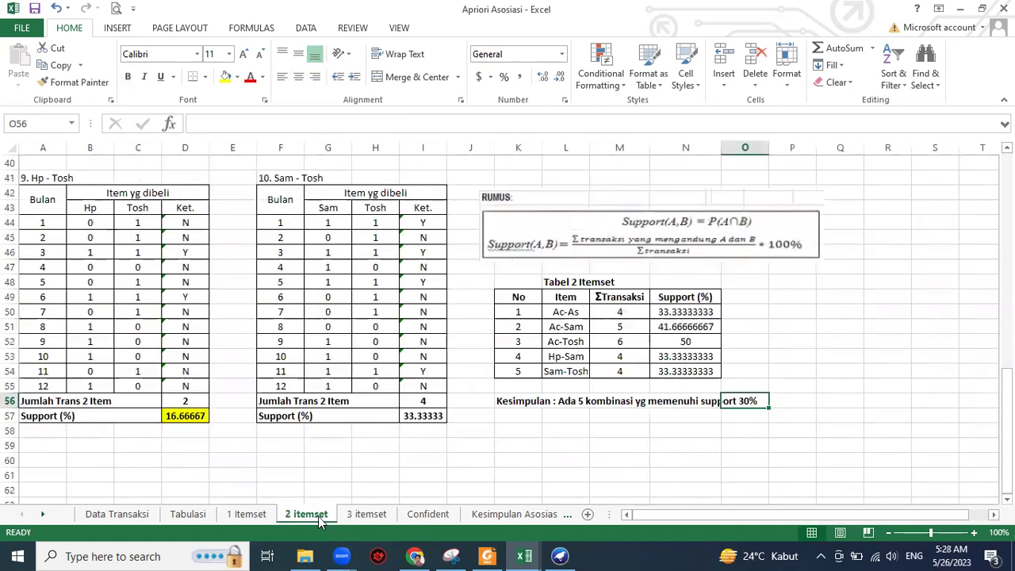
click(577, 456)
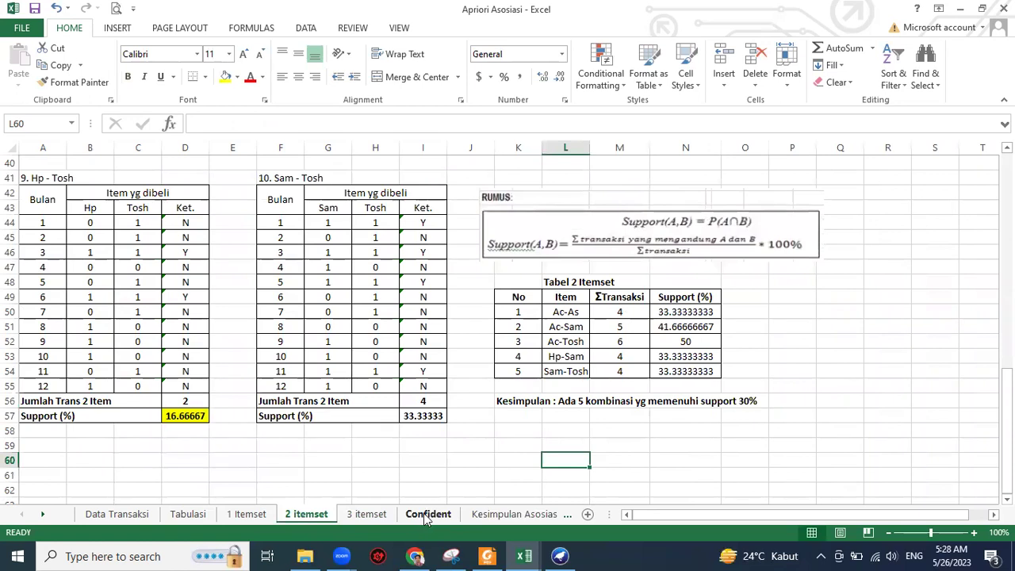
click(426, 515)
click(428, 371)
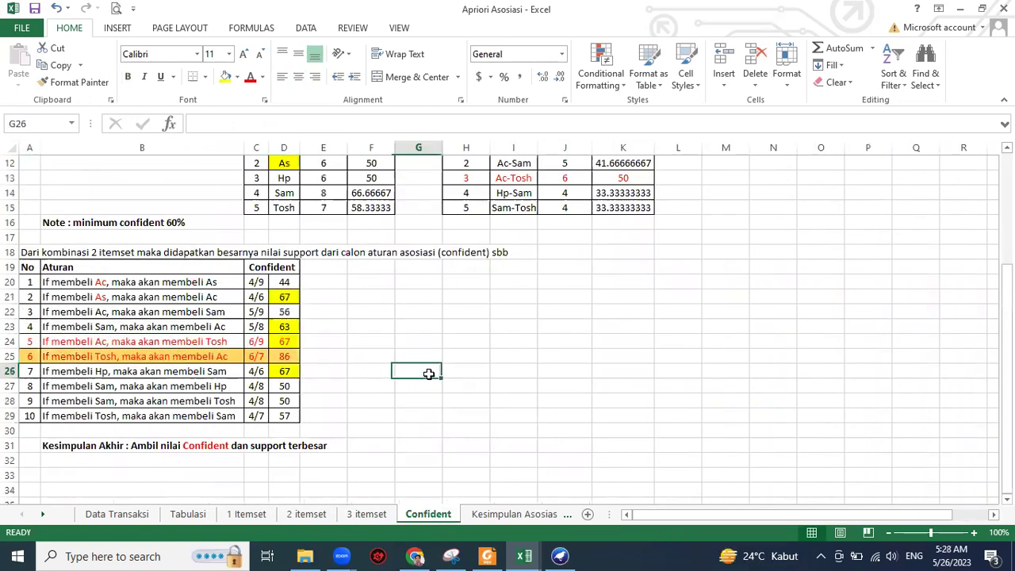
scroll(428, 374, up, 3)
scroll(429, 374, up, 1)
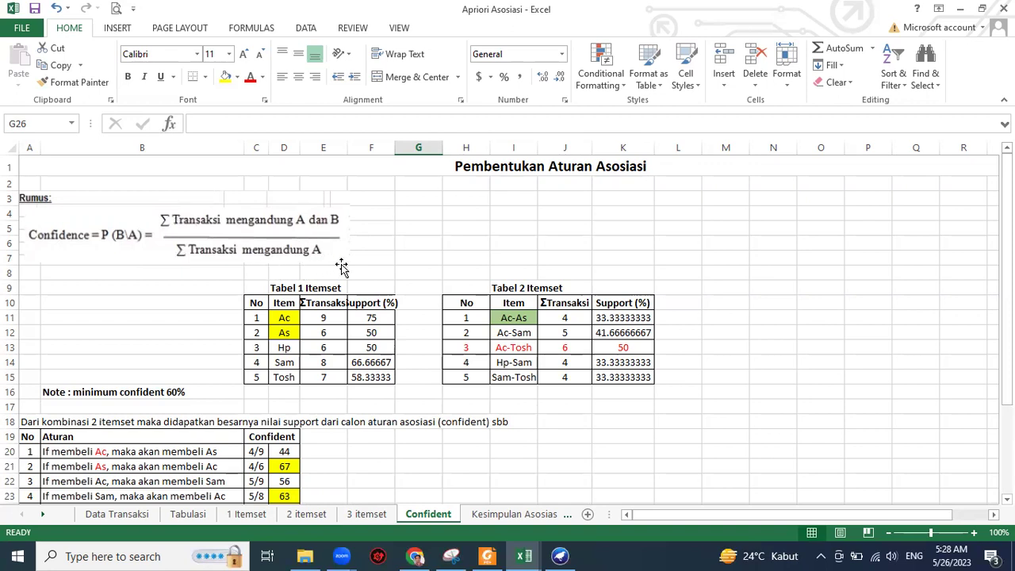
Step: Compare Tabel 1 Itemset on the Confident sheet with its source table Tabel Satu (1) Itemset on the 1 Itemset sheet
click(706, 402)
drag(257, 288, 631, 379)
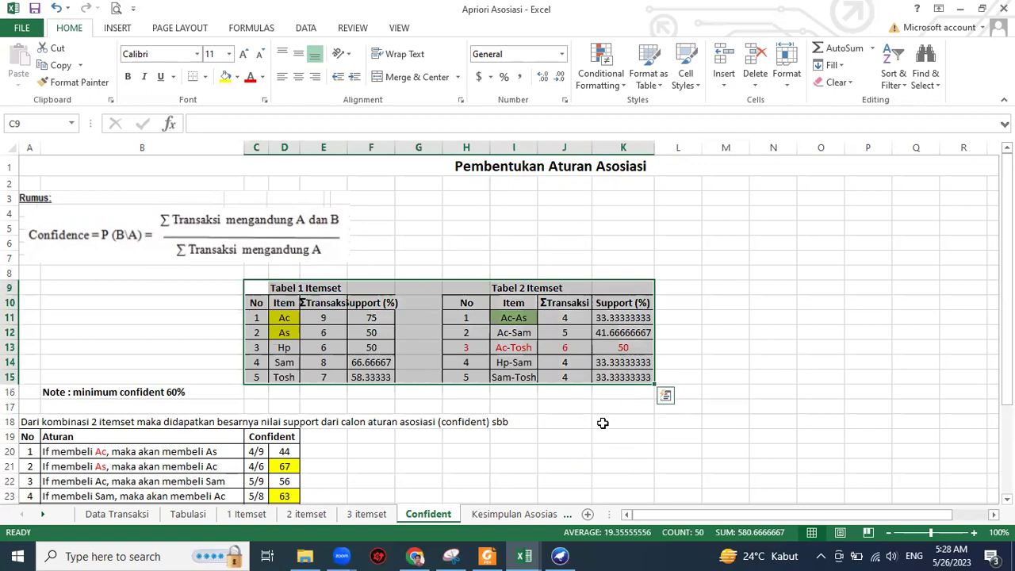
click(604, 421)
drag(256, 290, 369, 376)
click(247, 514)
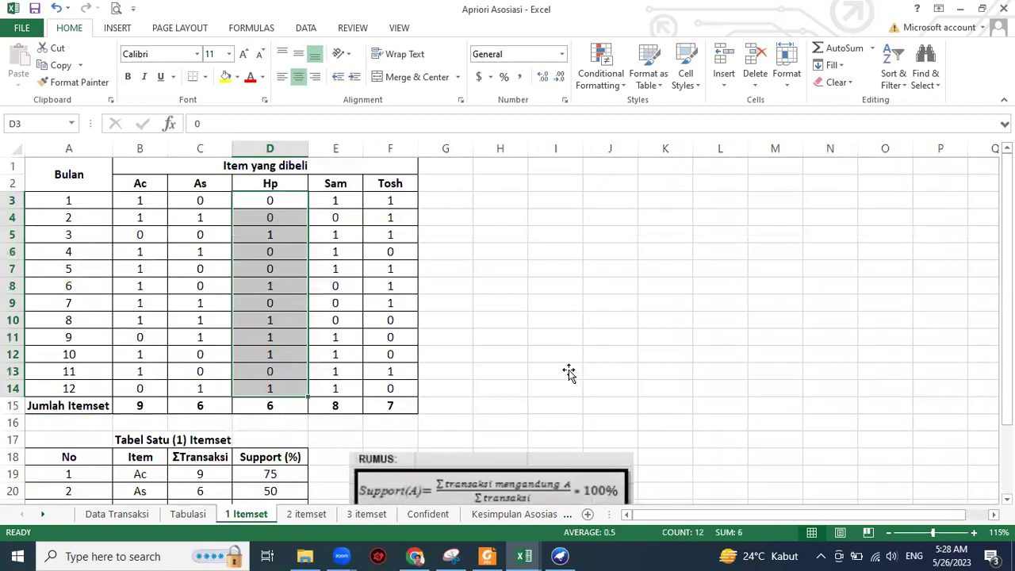
scroll(60, 302, down, 3)
drag(52, 287, 295, 390)
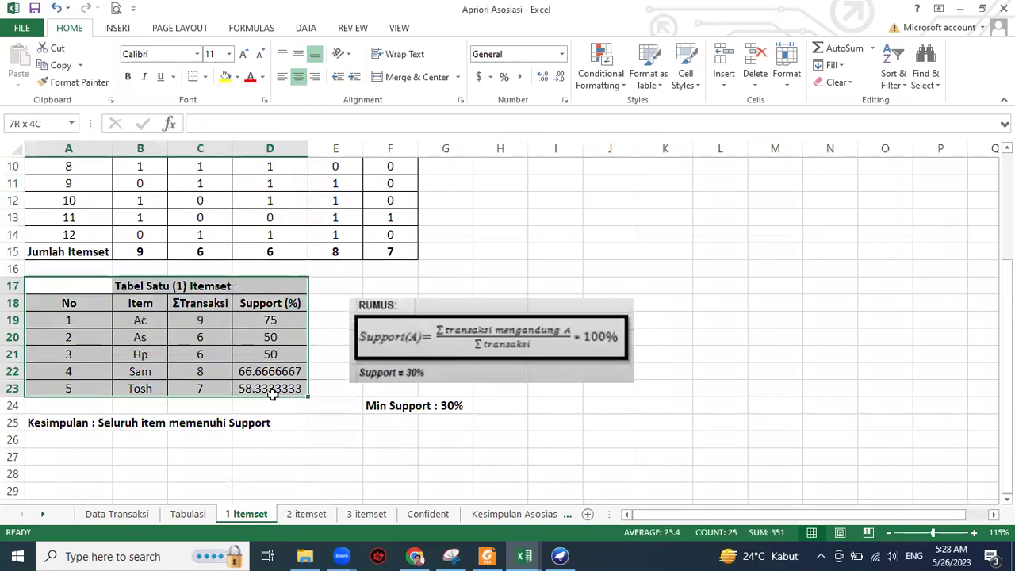
click(426, 513)
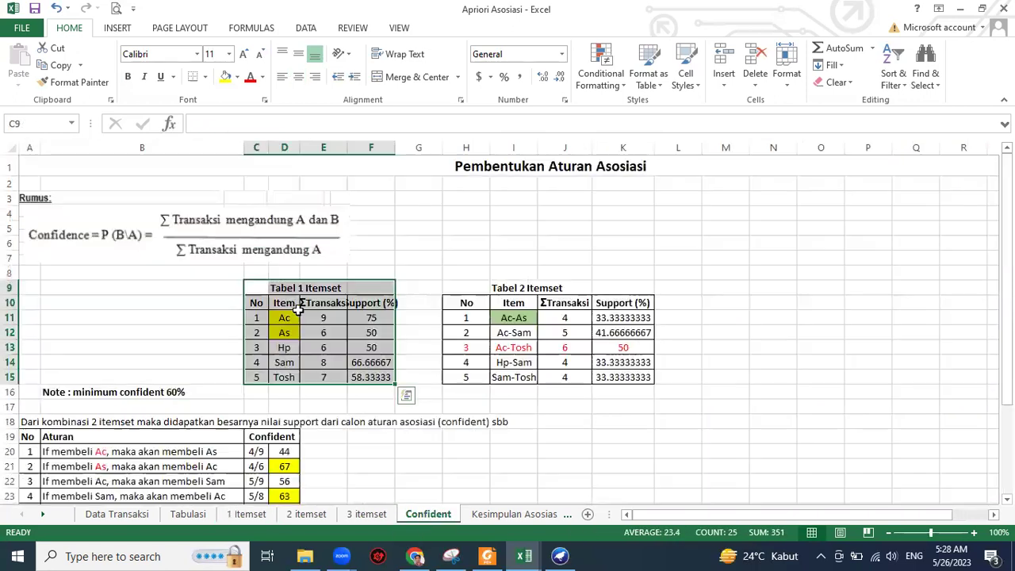
Step: Compare Tabel 2 Itemset on the Confident sheet with the source table on the 2 itemset sheet
drag(453, 288, 630, 376)
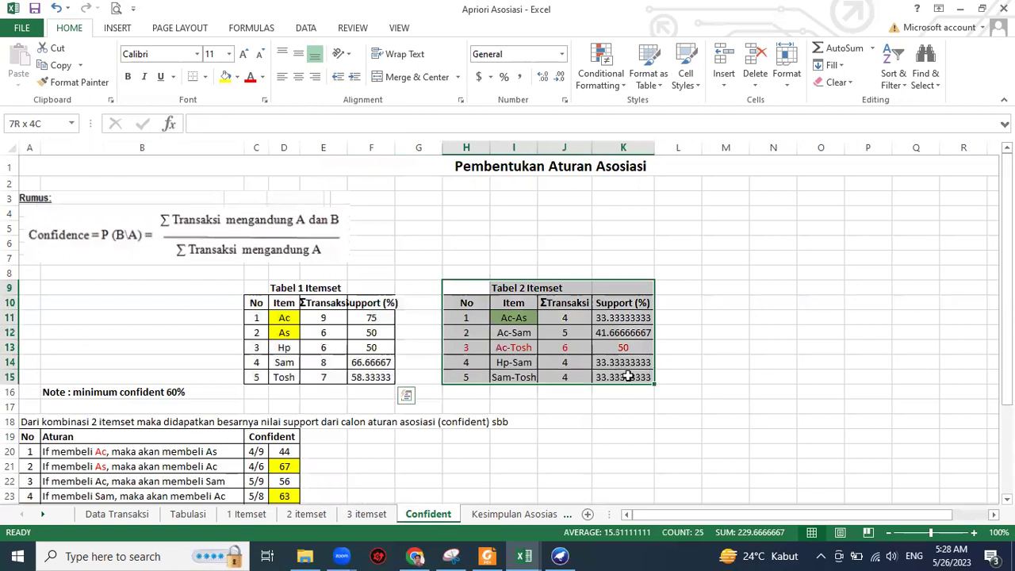
click(306, 513)
drag(519, 284, 705, 371)
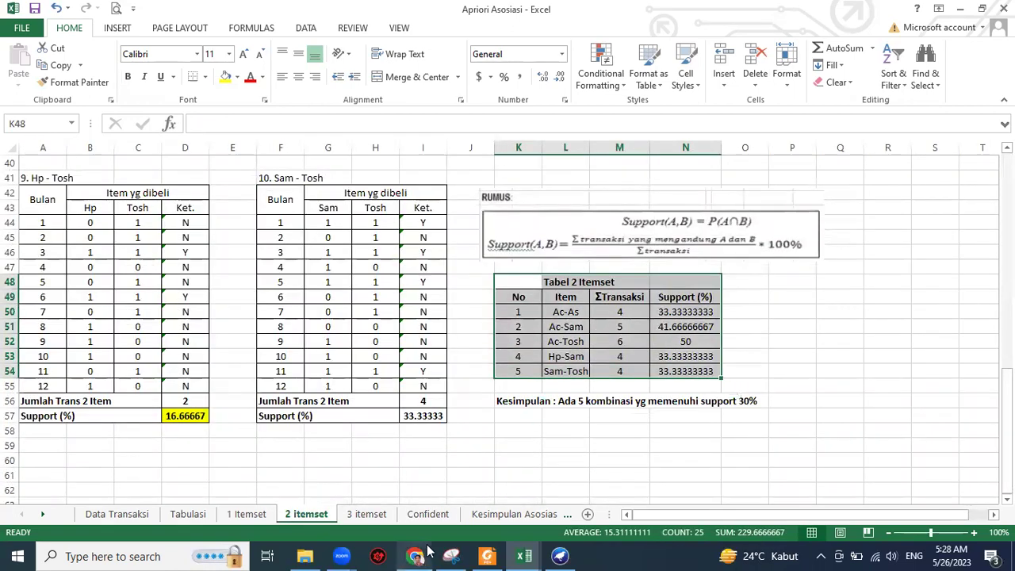
click(442, 513)
click(782, 351)
drag(471, 293, 605, 372)
click(725, 421)
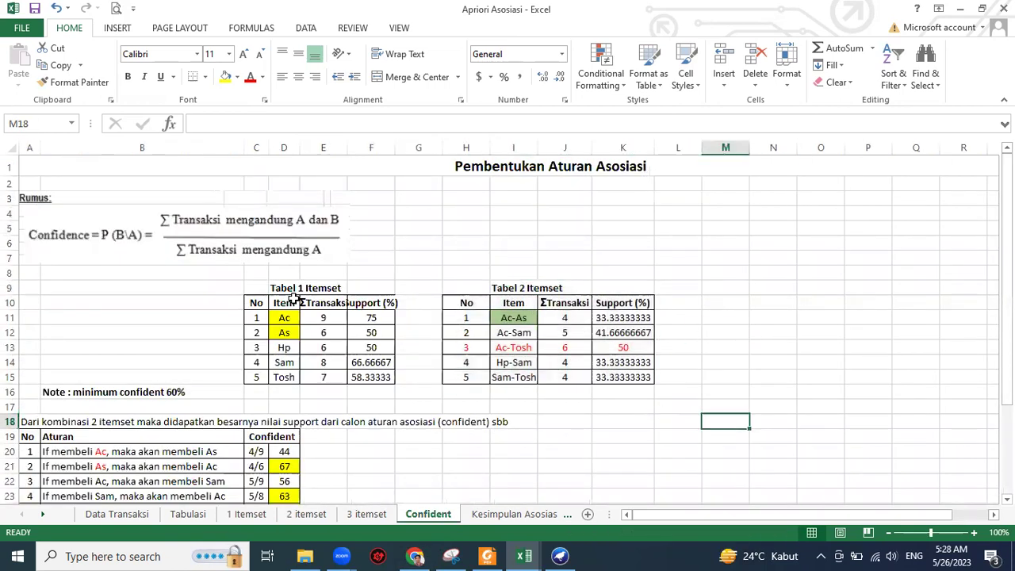
Step: Examine Tabel 1 Itemset and Tabel 2 Itemset together as the inputs for the confidence rules listed below them
drag(264, 290, 389, 377)
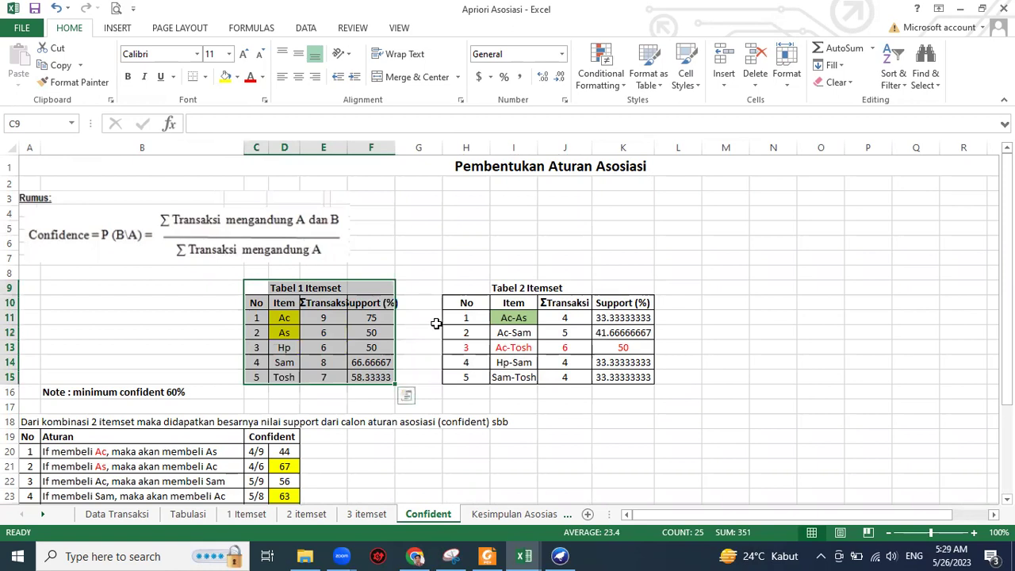
drag(460, 288, 637, 380)
scroll(599, 414, down, 1)
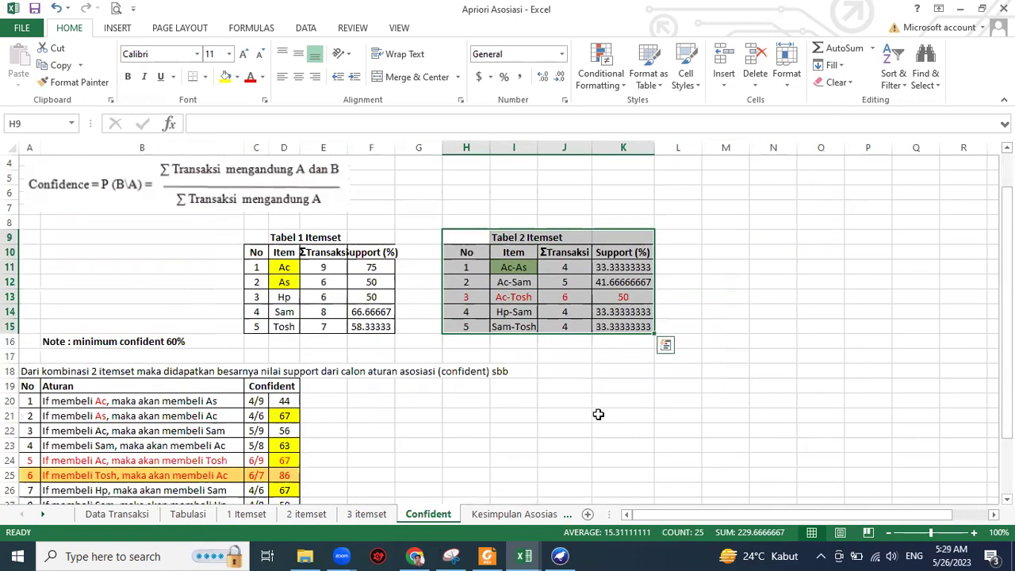
Step: Examine the item pairs in Tabel 2 Itemset and the association rules derived from them in A20:D29
click(599, 414)
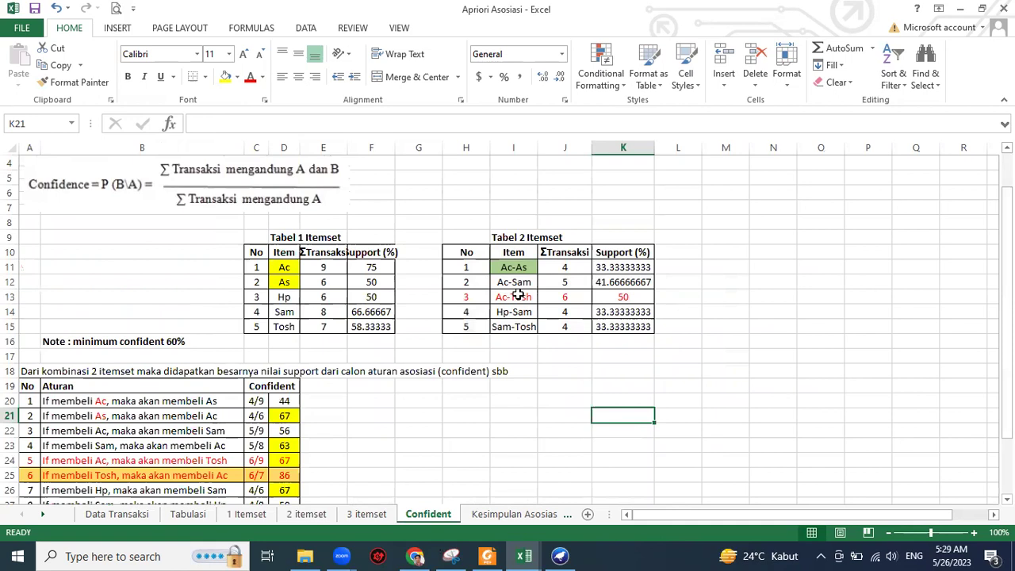
drag(465, 234, 622, 329)
click(625, 370)
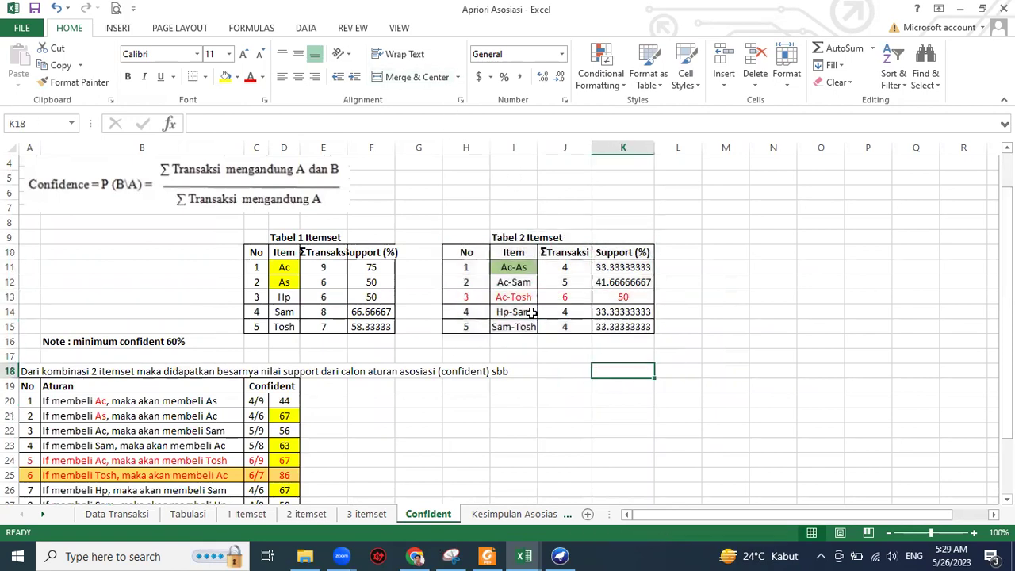
drag(476, 268, 626, 329)
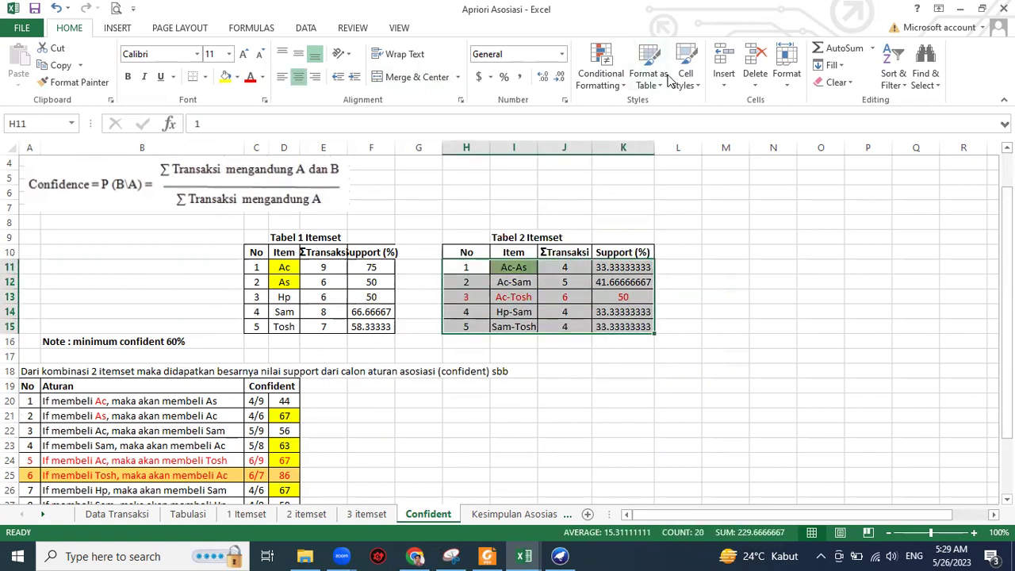
scroll(338, 376, down, 1)
scroll(339, 377, down, 2)
scroll(339, 377, up, 2)
drag(463, 224, 461, 289)
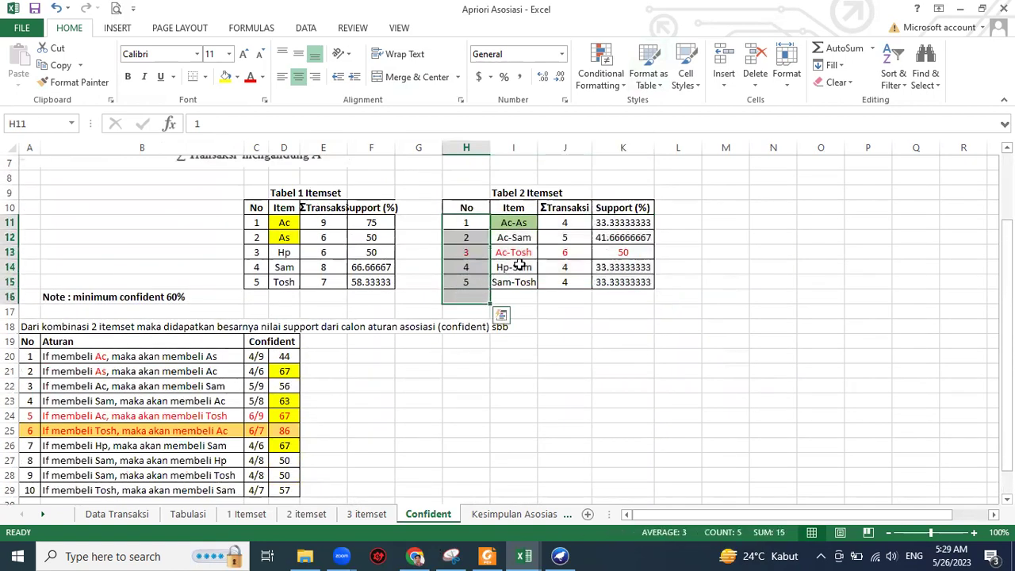
drag(24, 356, 278, 494)
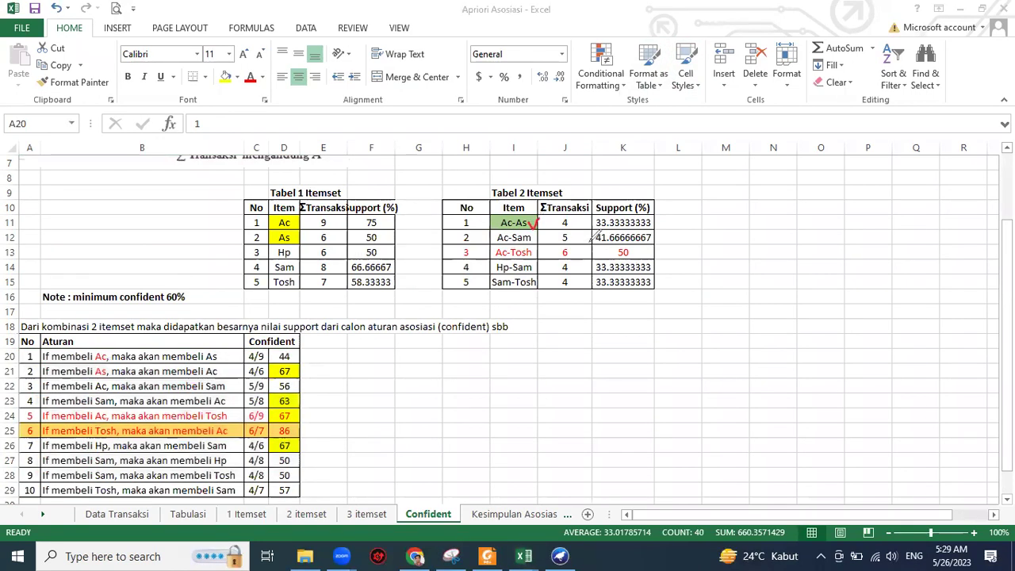
Step: Handwrite the two orderings "AC – AS" and "AS – AC" as red pen annotations beside Tabel 2 Itemset
mouse_move(701, 258)
mouse_down()
mouse_move(713, 230)
mouse_move(725, 257)
mouse_move(726, 242)
mouse_move(741, 240)
mouse_move(744, 257)
mouse_move(800, 231)
mouse_move(812, 260)
mouse_move(824, 238)
mouse_move(831, 250)
mouse_move(822, 263)
mouse_up()
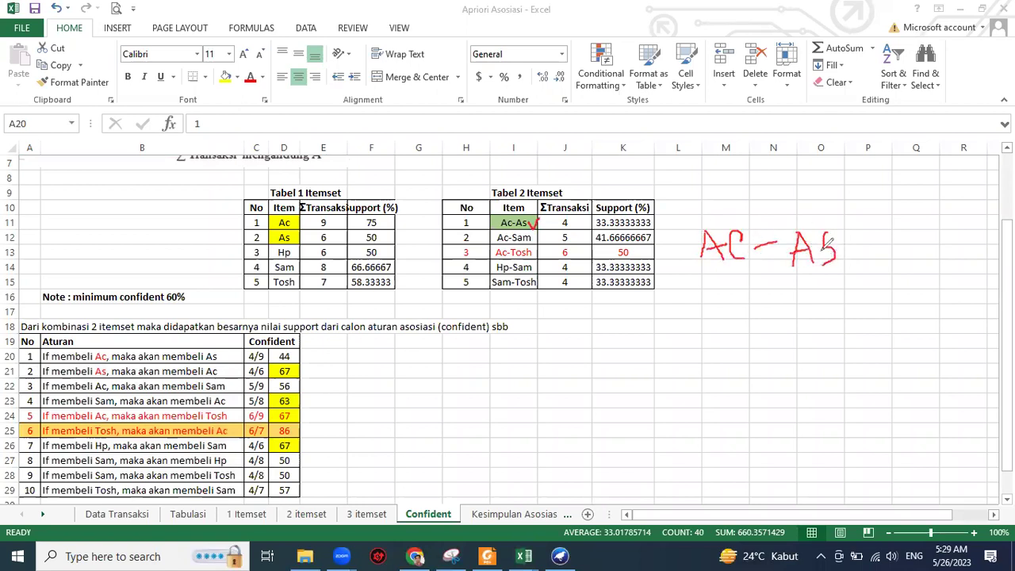
mouse_move(716, 299)
mouse_down()
mouse_move(703, 322)
mouse_move(746, 328)
mouse_move(746, 311)
mouse_move(763, 324)
mouse_move(803, 309)
mouse_move(825, 325)
mouse_up()
mouse_move(834, 289)
mouse_down()
mouse_move(850, 317)
mouse_move(877, 314)
mouse_up()
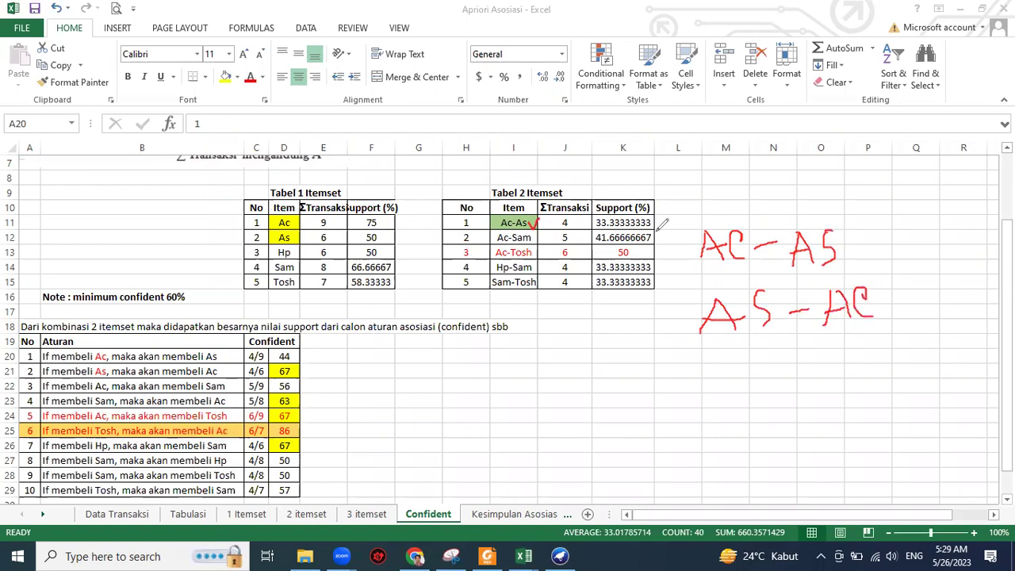
Step: Annotate each Tabel 2 Itemset row with a 2, bracket the rows, and circle the Ac-As pair and its two handwritten orderings
mouse_move(679, 193)
mouse_down()
mouse_move(694, 207)
mouse_move(679, 264)
mouse_move(687, 279)
mouse_move(669, 296)
mouse_move(692, 308)
mouse_up()
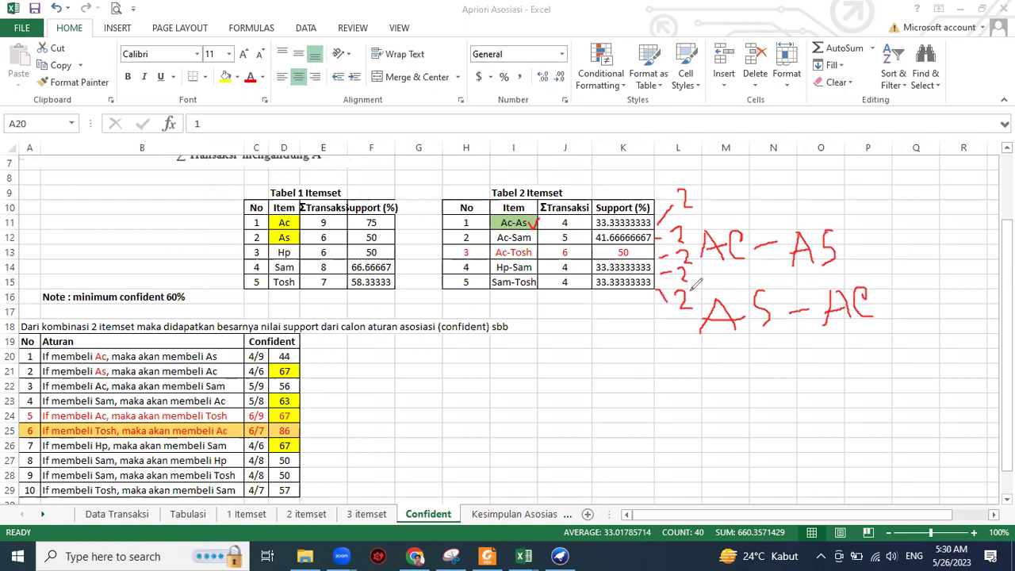
mouse_move(457, 222)
mouse_down()
mouse_move(451, 255)
mouse_move(470, 299)
mouse_up()
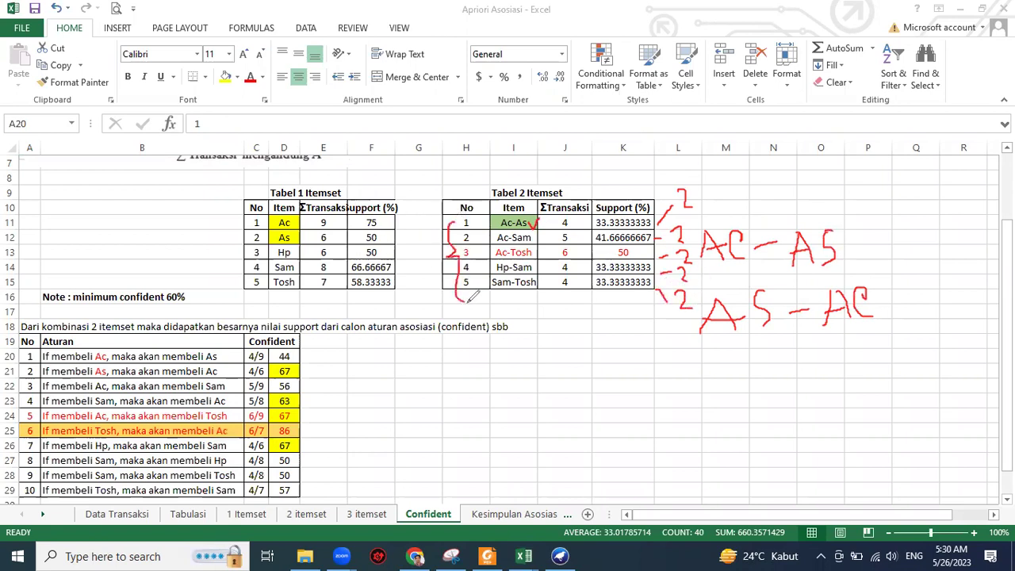
mouse_move(528, 209)
mouse_down()
mouse_move(495, 235)
mouse_move(539, 214)
mouse_up()
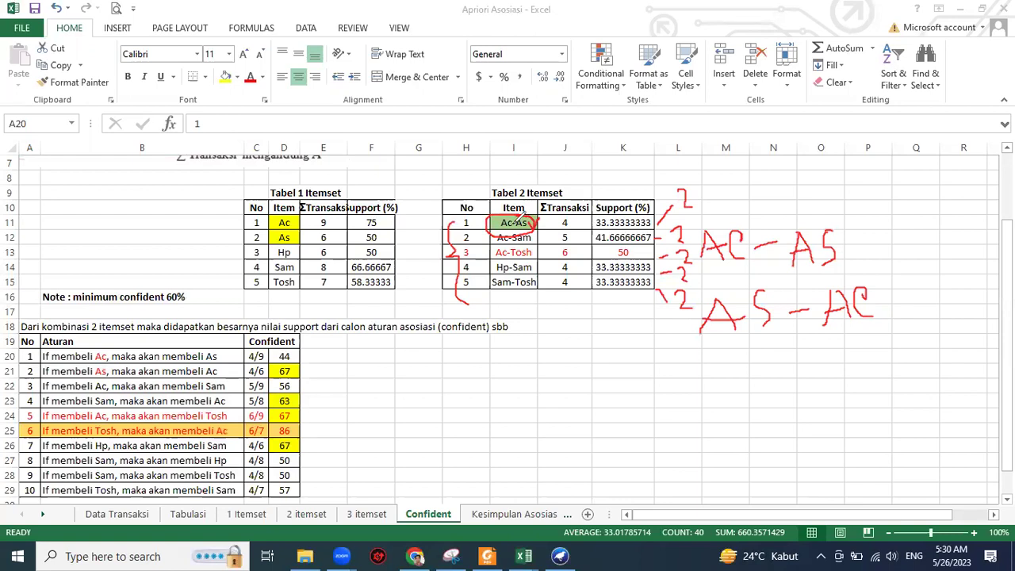
mouse_move(833, 205)
mouse_down()
mouse_move(699, 226)
mouse_move(789, 262)
mouse_move(856, 218)
mouse_move(820, 205)
mouse_up()
mouse_move(777, 279)
mouse_down()
mouse_move(703, 309)
mouse_move(922, 317)
mouse_move(760, 274)
mouse_up()
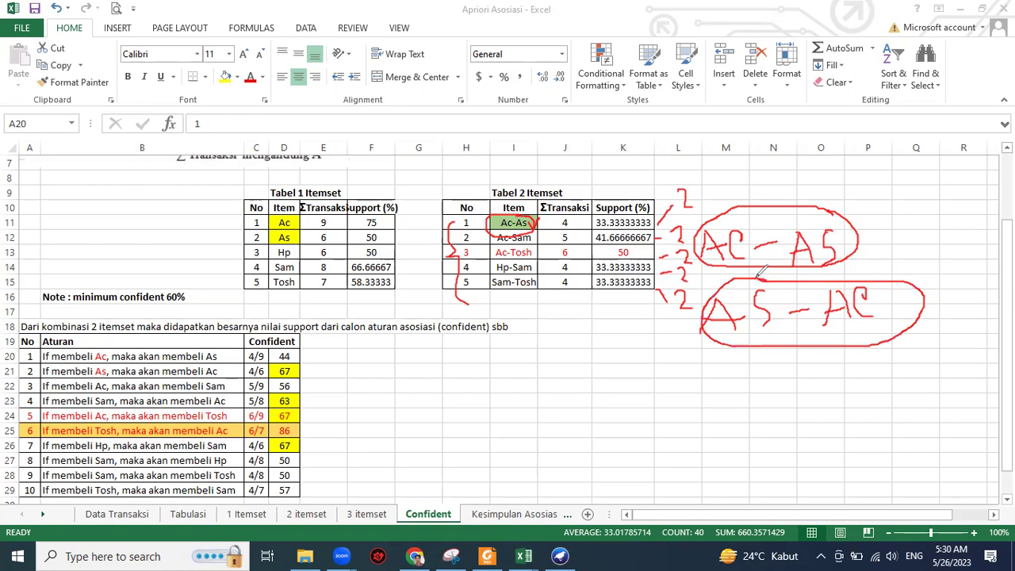
Step: Circle Ac and As in rules 1 and 2 of the Aturan table, and clear all pen annotations
drag(101, 345, 108, 358)
mouse_move(219, 350)
mouse_down()
mouse_move(198, 357)
mouse_move(222, 347)
mouse_up()
mouse_move(108, 370)
mouse_down()
mouse_move(92, 373)
mouse_move(111, 366)
mouse_up()
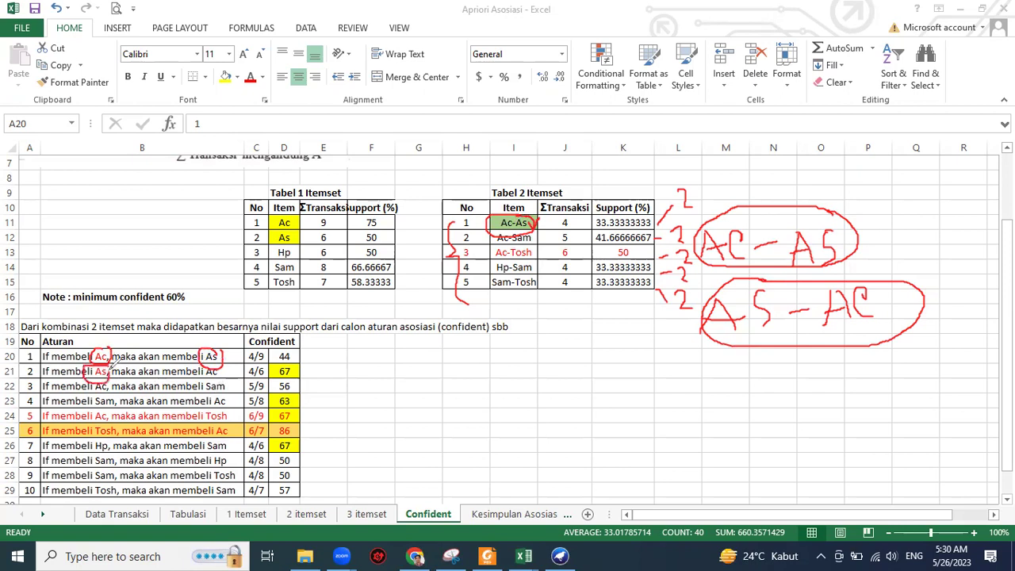
mouse_move(215, 356)
mouse_down()
mouse_move(212, 386)
mouse_move(227, 366)
mouse_up()
drag(308, 352, 307, 376)
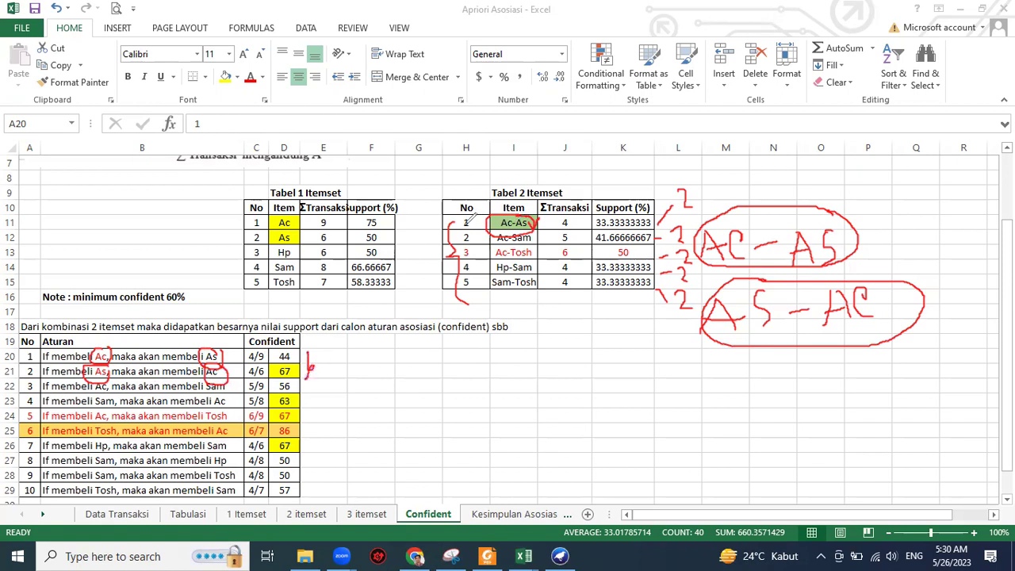
drag(472, 211, 476, 224)
key(Escape)
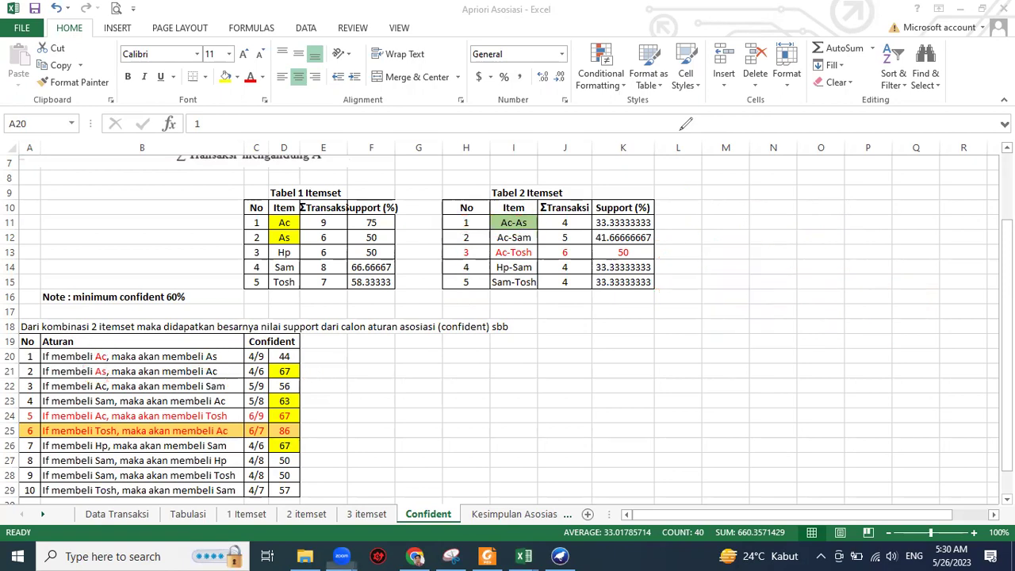
Step: Review Tabel 2 Itemset again, focusing on the Ac-As pair in cell I11 as the source of the first rules
scroll(158, 416, down, 1)
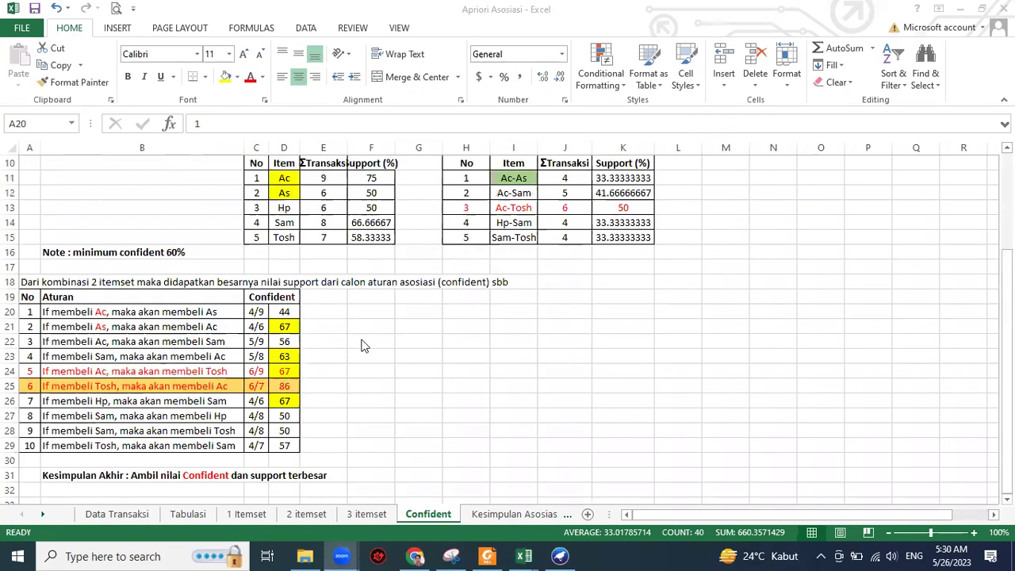
scroll(497, 241, up, 1)
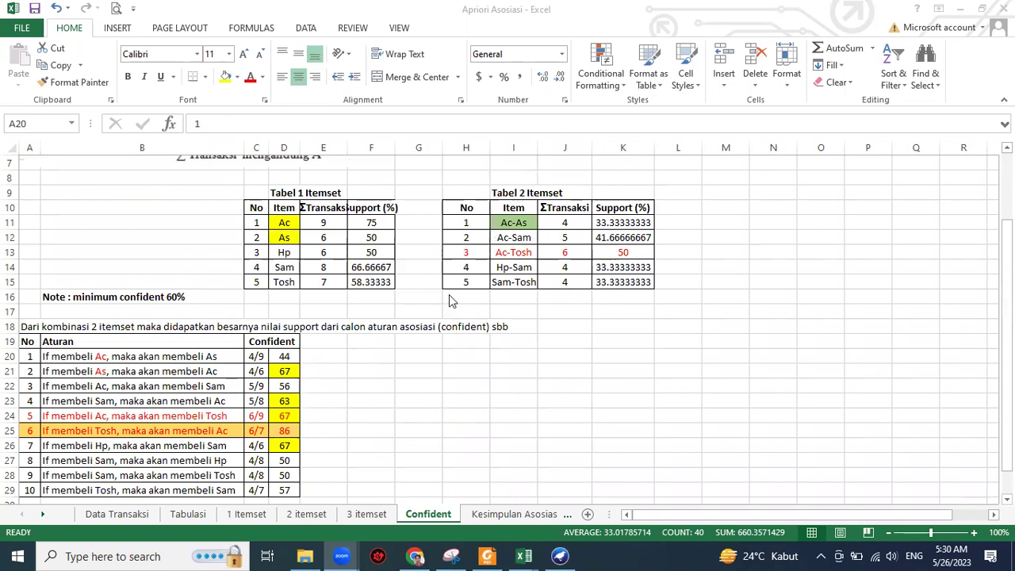
click(460, 190)
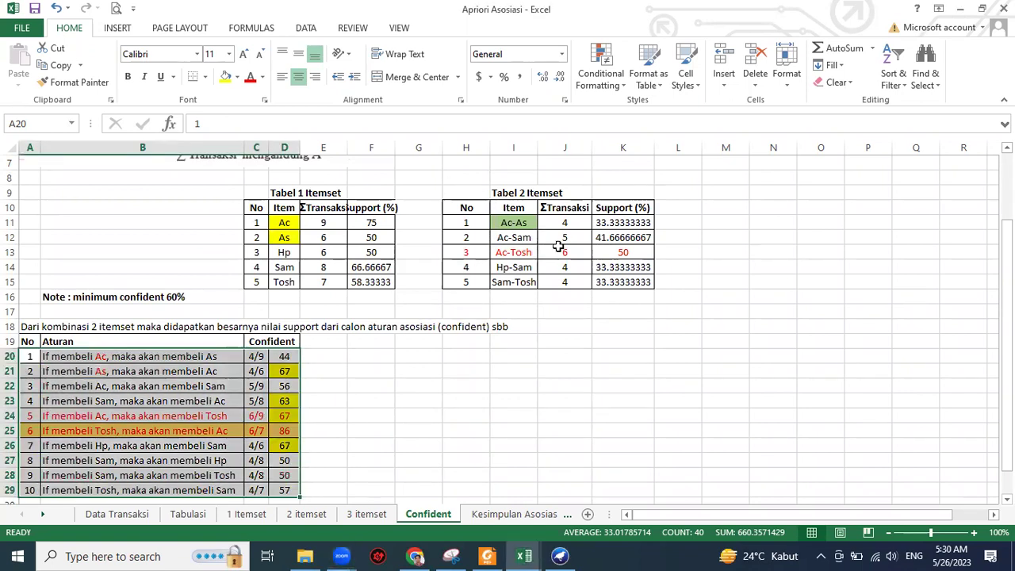
click(642, 326)
drag(674, 281, 446, 208)
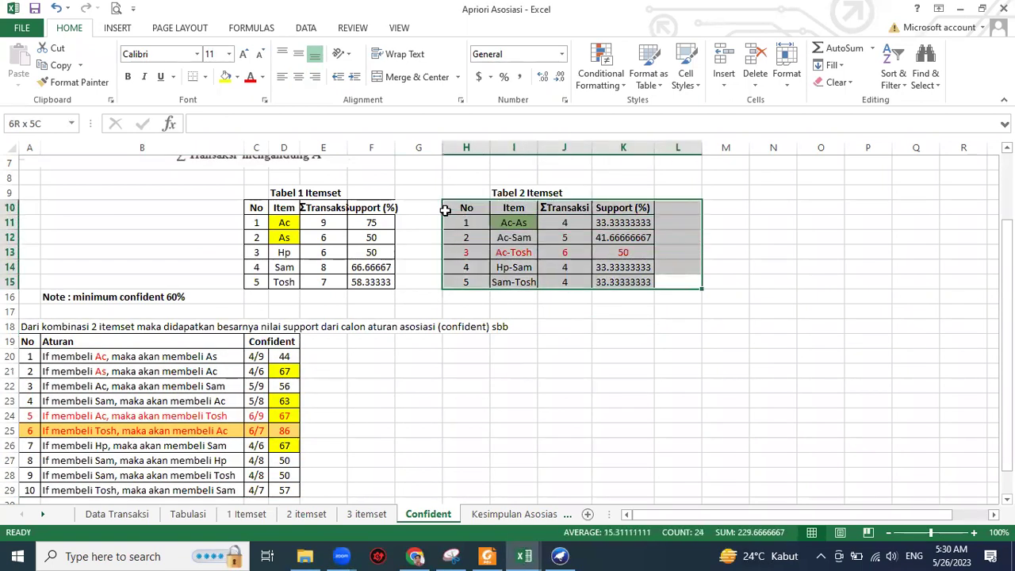
click(614, 384)
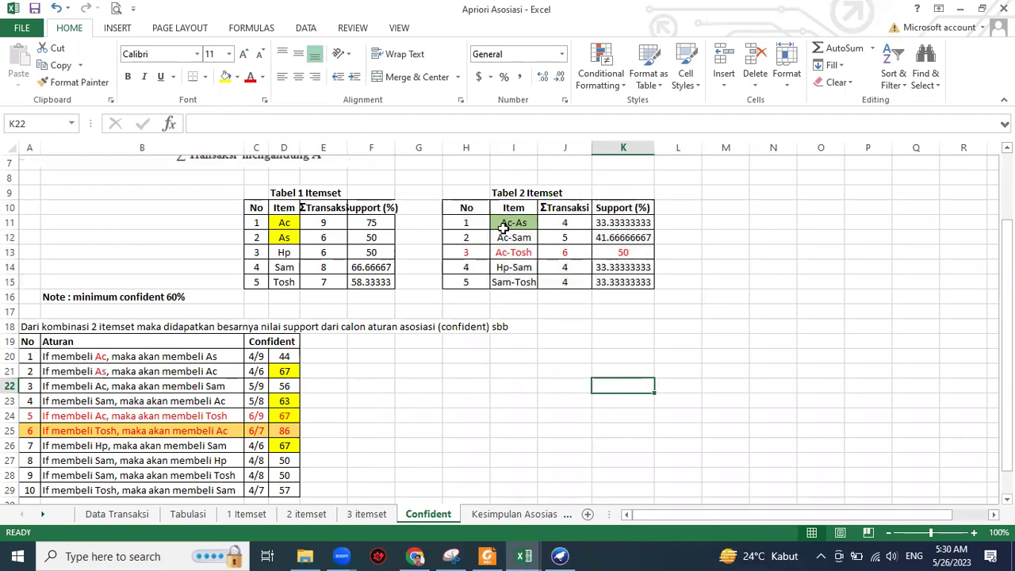
double_click(511, 223)
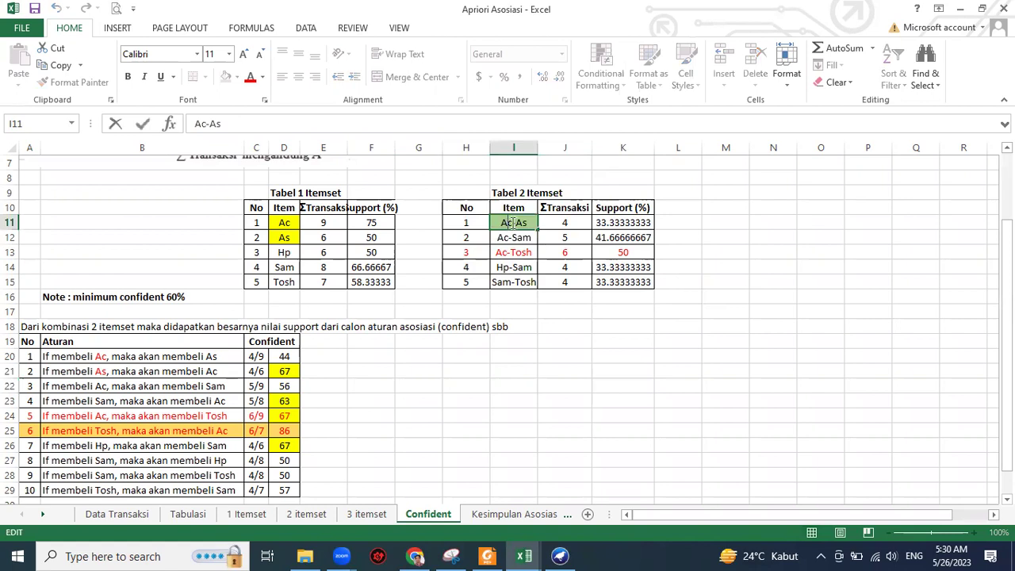
click(579, 319)
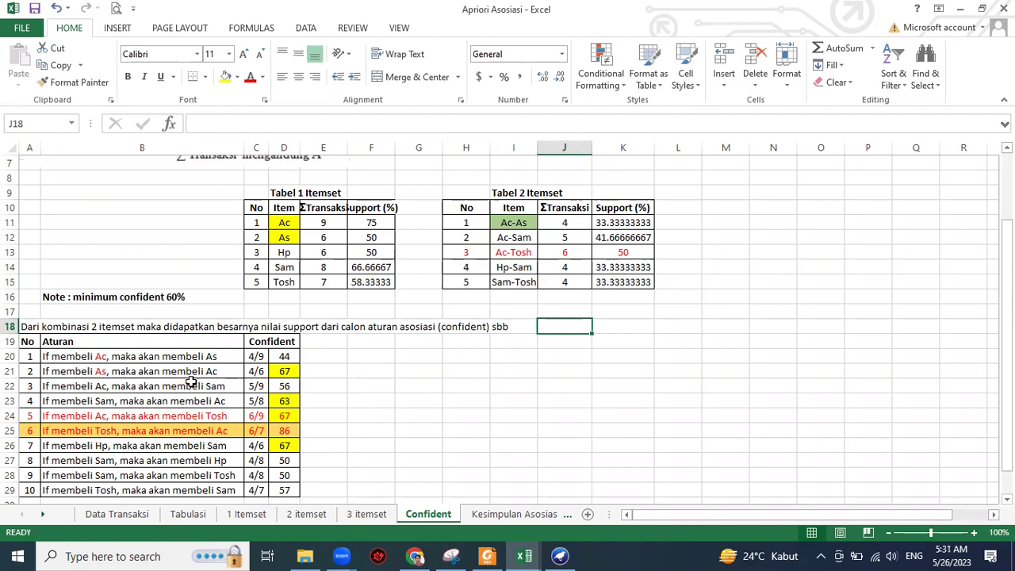
Step: Examine the order of Ac and As in the wording of rules 1 and 2 in cells B20 and B21
click(104, 369)
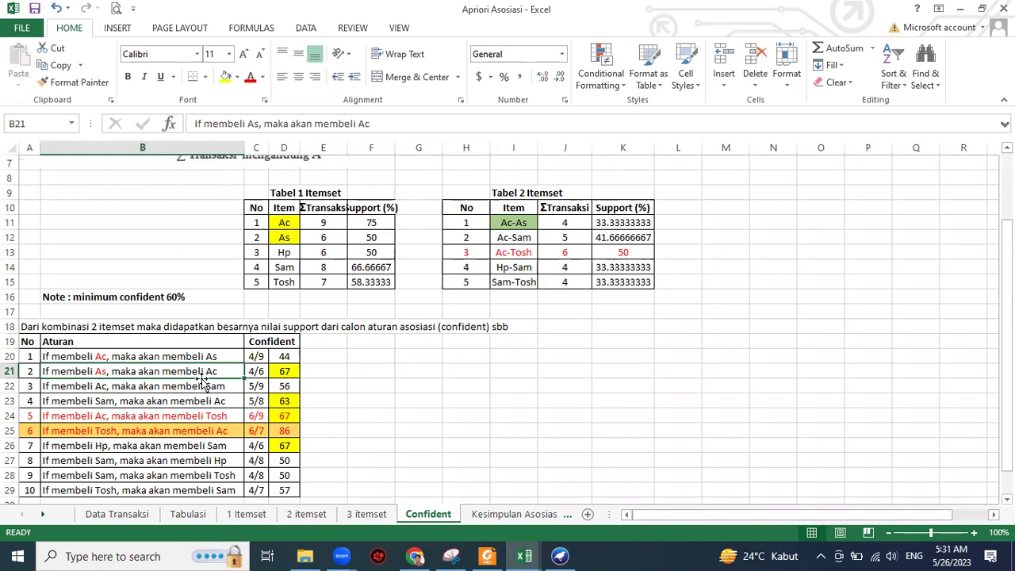
click(360, 384)
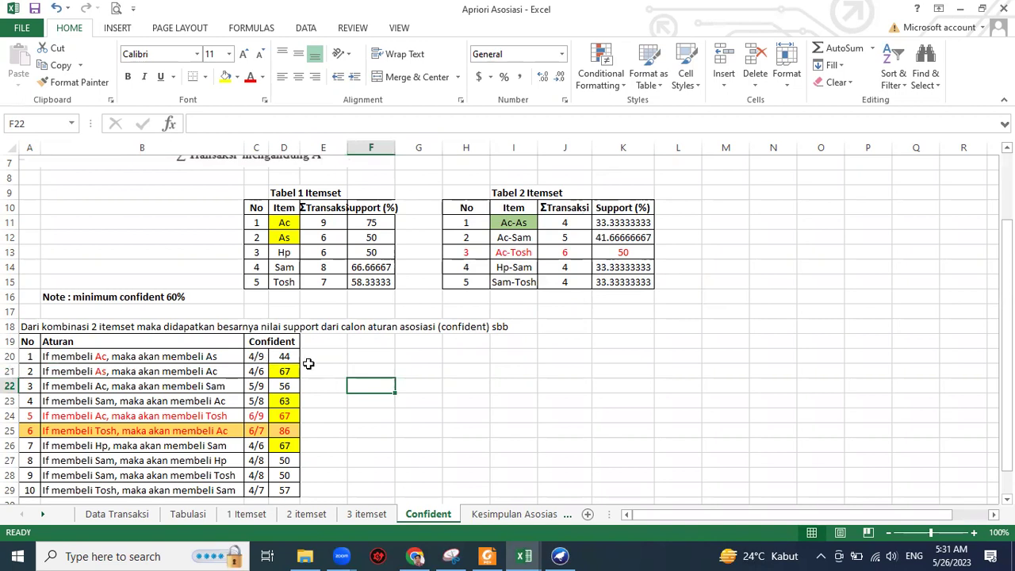
click(285, 355)
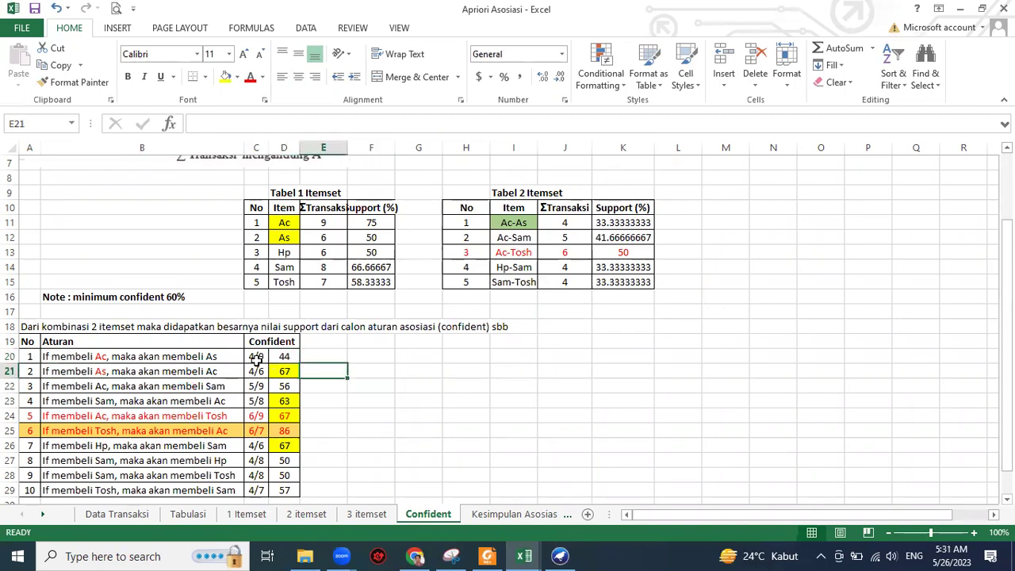
double_click(90, 356)
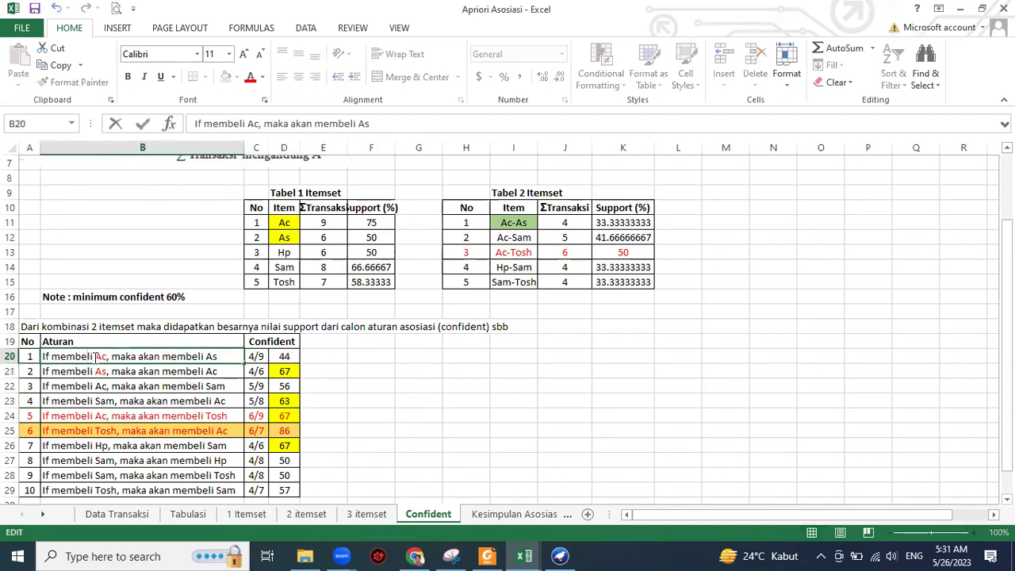
click(208, 356)
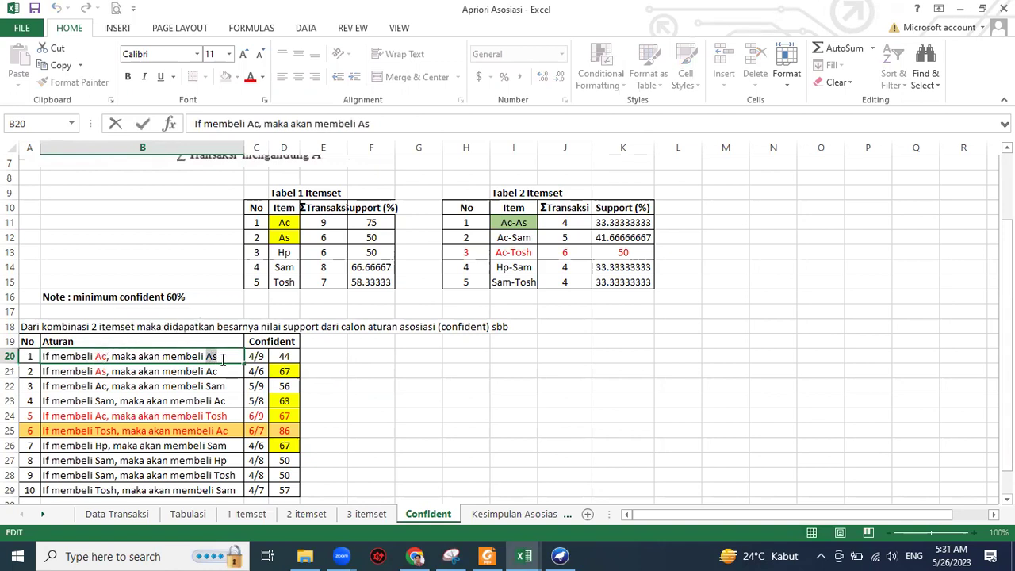
double_click(101, 357)
click(158, 336)
double_click(212, 357)
click(374, 399)
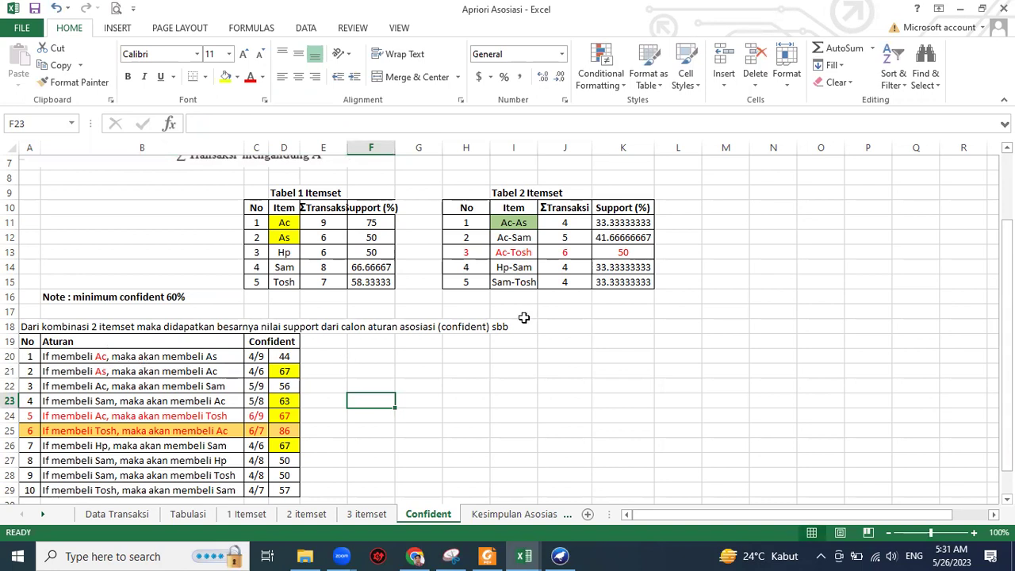
Step: Compare the Ac-As transaction count in J11 with the numerator of rule 1's confidence fraction in C20, using the Confidence formula
scroll(338, 256, up, 2)
scroll(428, 342, down, 2)
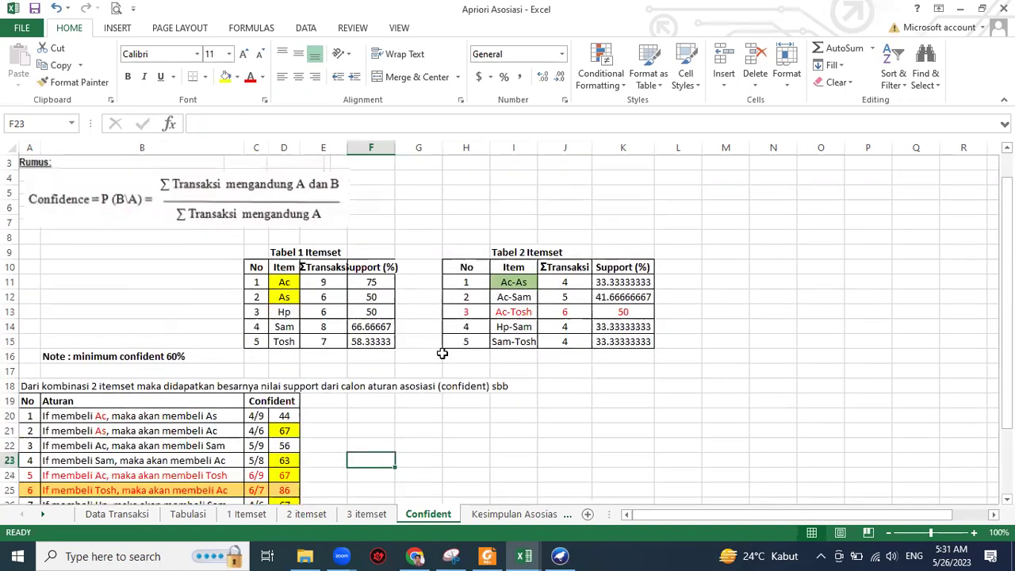
click(512, 225)
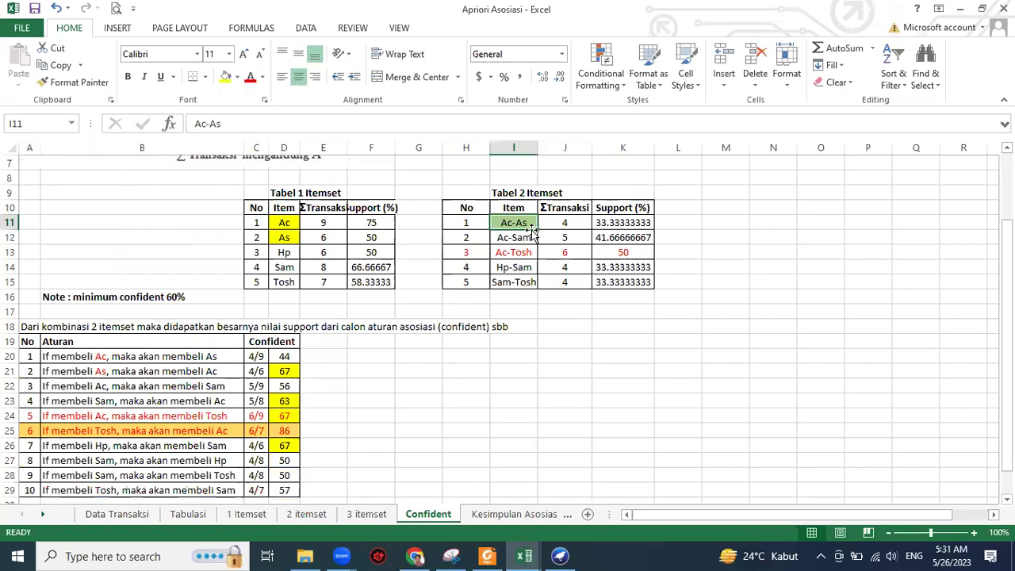
click(564, 225)
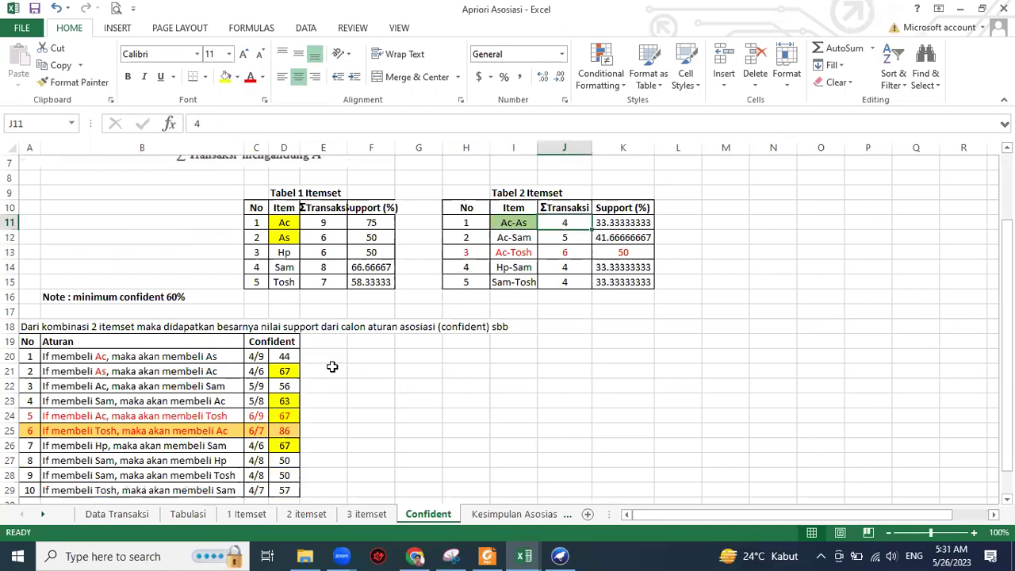
click(252, 356)
double_click(253, 356)
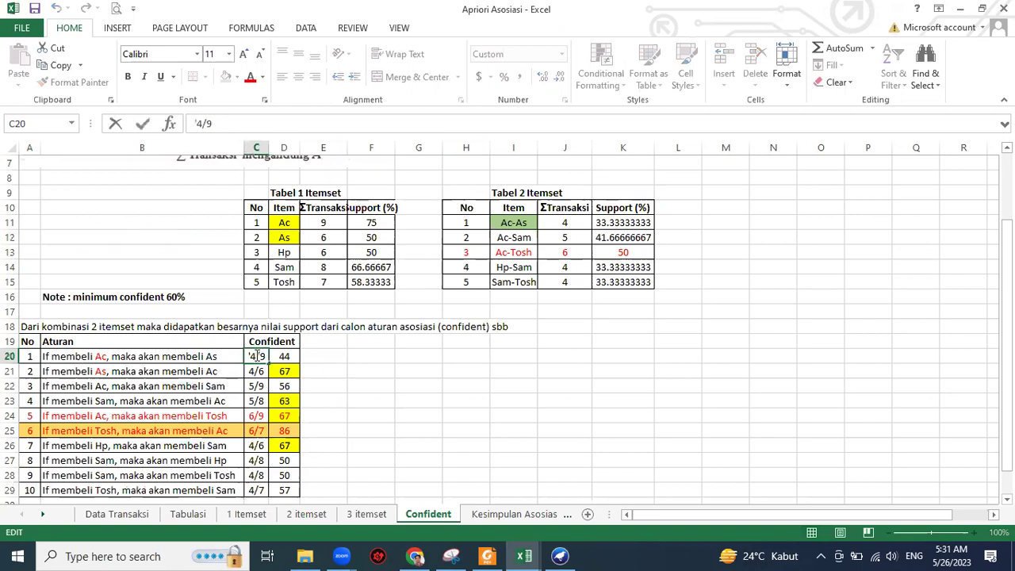
Step: Compare the Ac transaction count in E11 of Tabel 1 Itemset with the denominator of rule 1's fraction in C20
scroll(183, 341, up, 2)
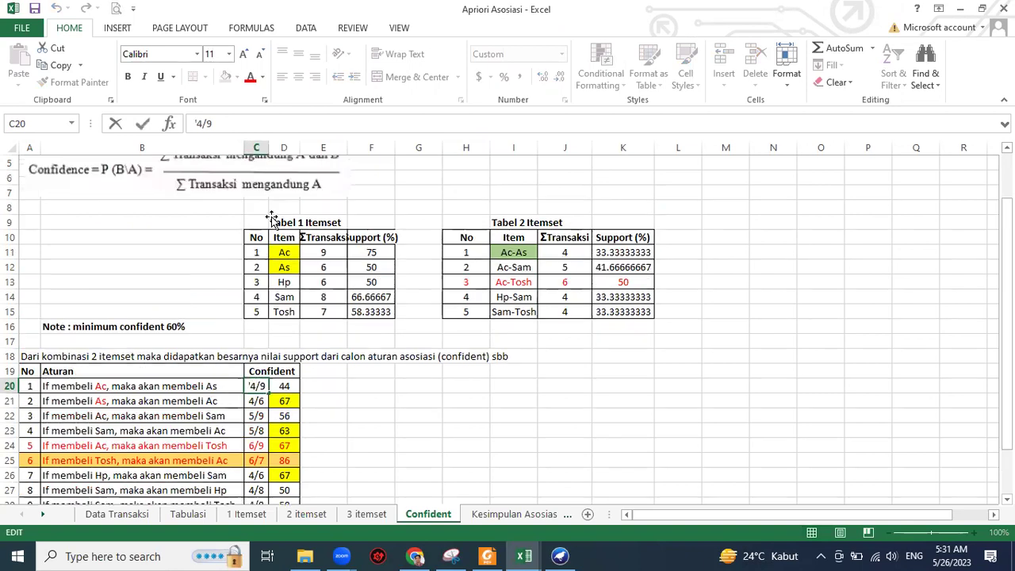
scroll(99, 359, down, 2)
click(97, 357)
double_click(96, 356)
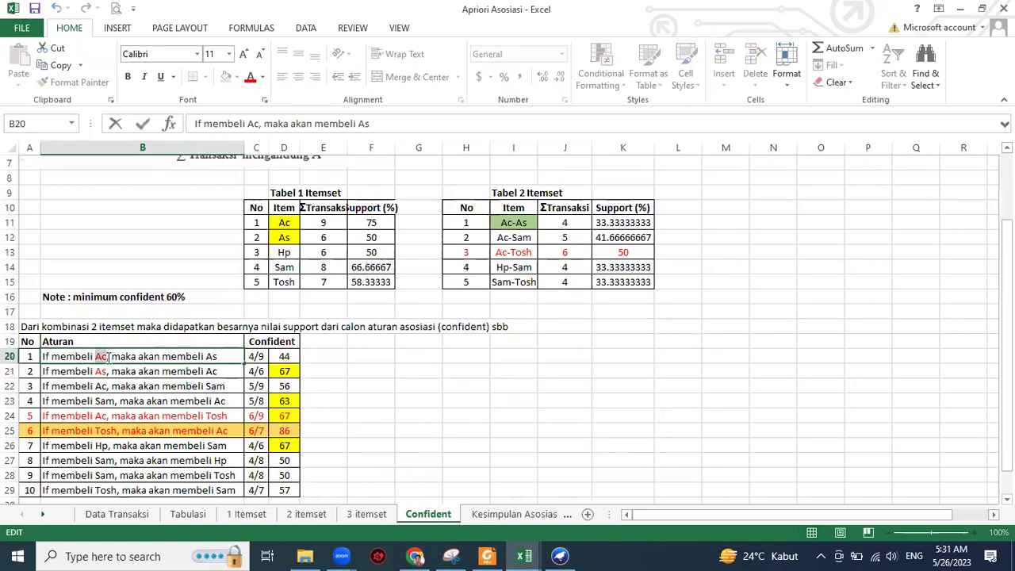
double_click(324, 223)
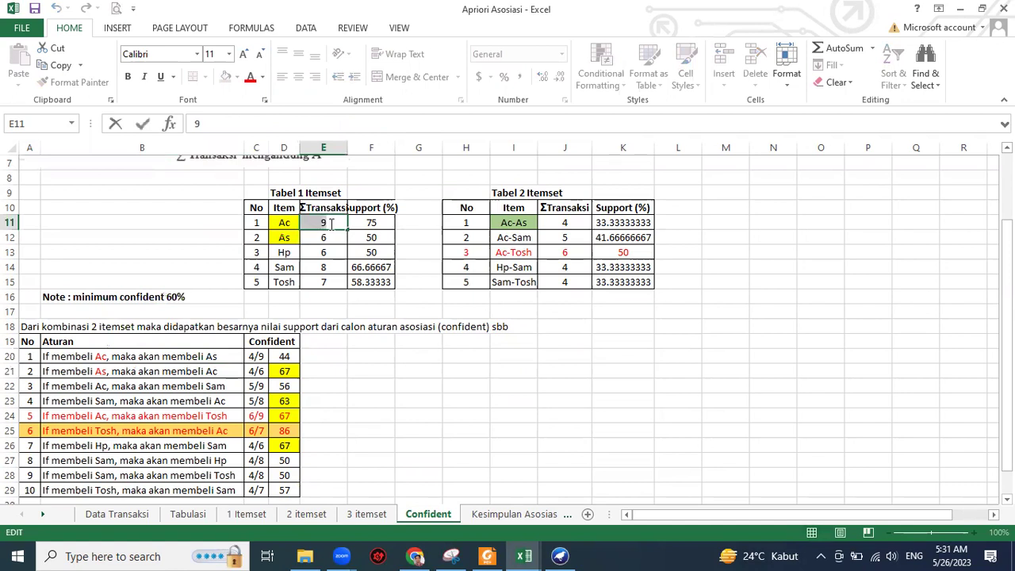
click(258, 356)
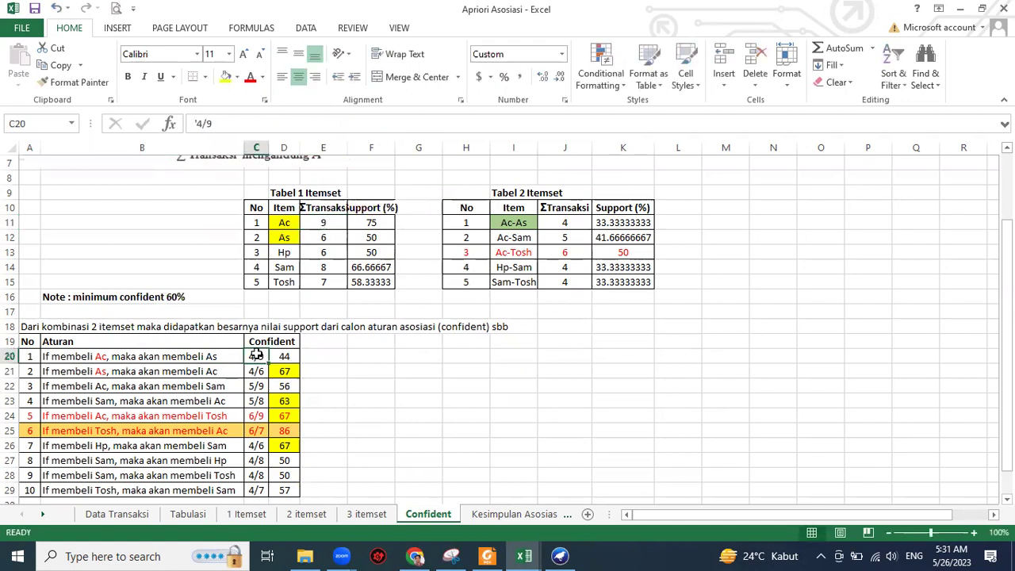
Step: Examine the formula behind rule 1's confidence value in D20 and relate it to the rule's wording in B20
click(290, 356)
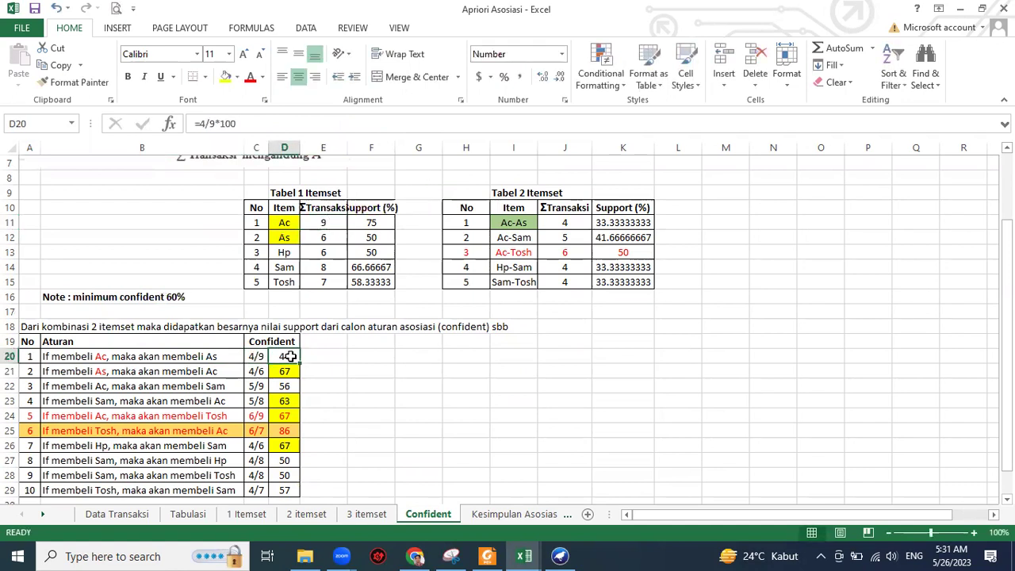
click(248, 126)
key(Return)
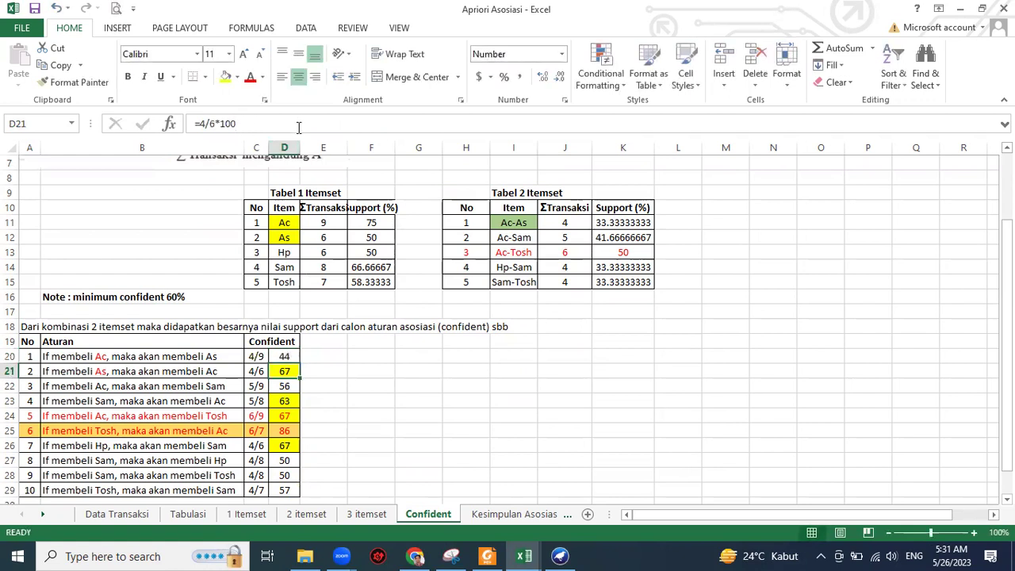
click(287, 357)
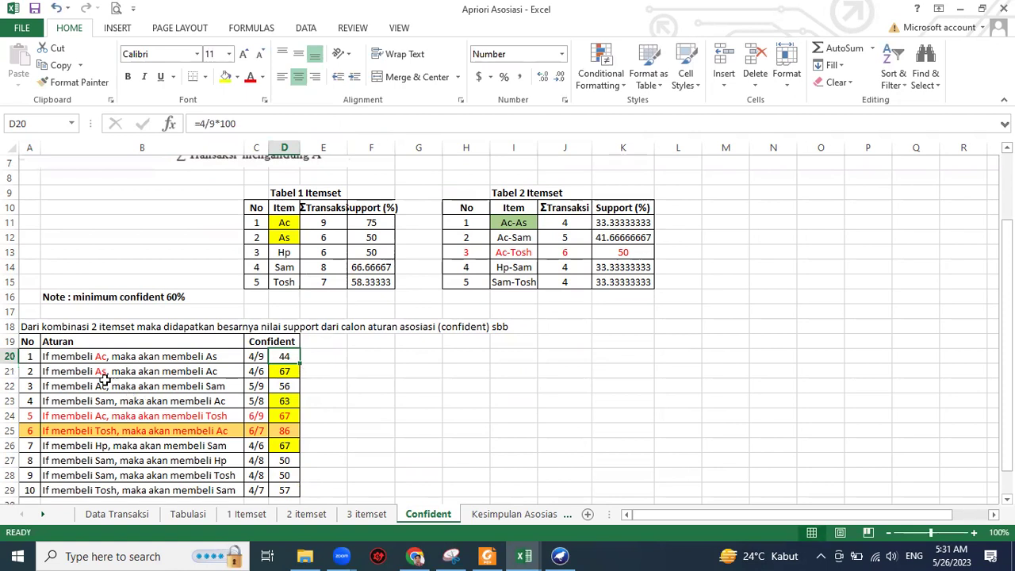
double_click(59, 357)
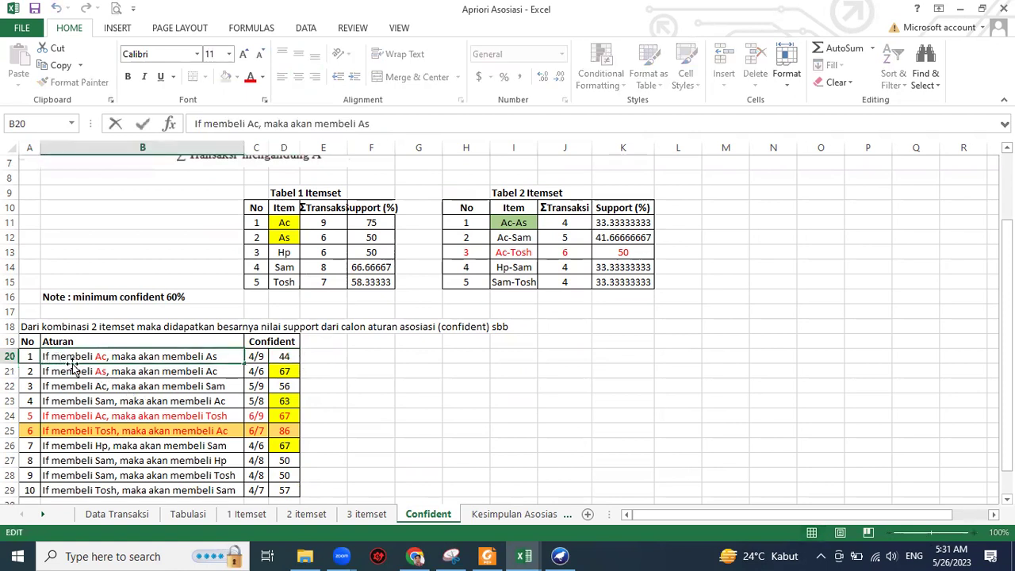
click(287, 358)
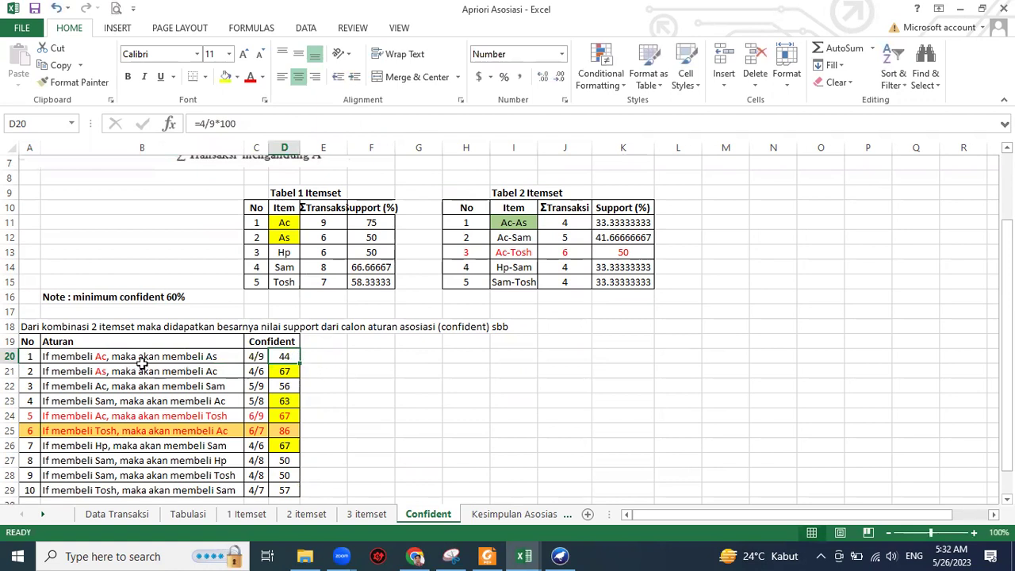
Step: Examine the wording of rule 2 in B21, focusing on As as the first item
click(87, 371)
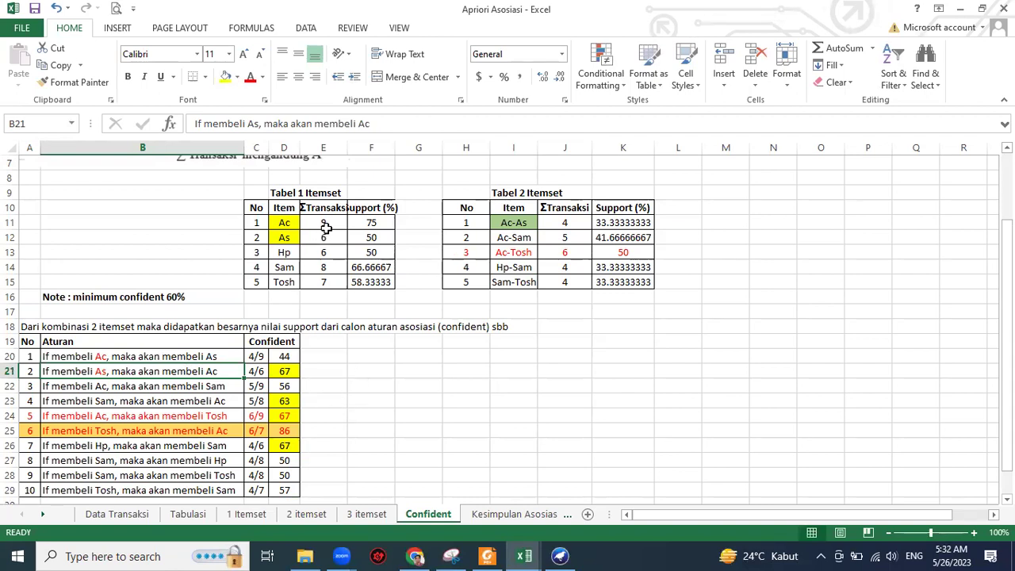
click(425, 426)
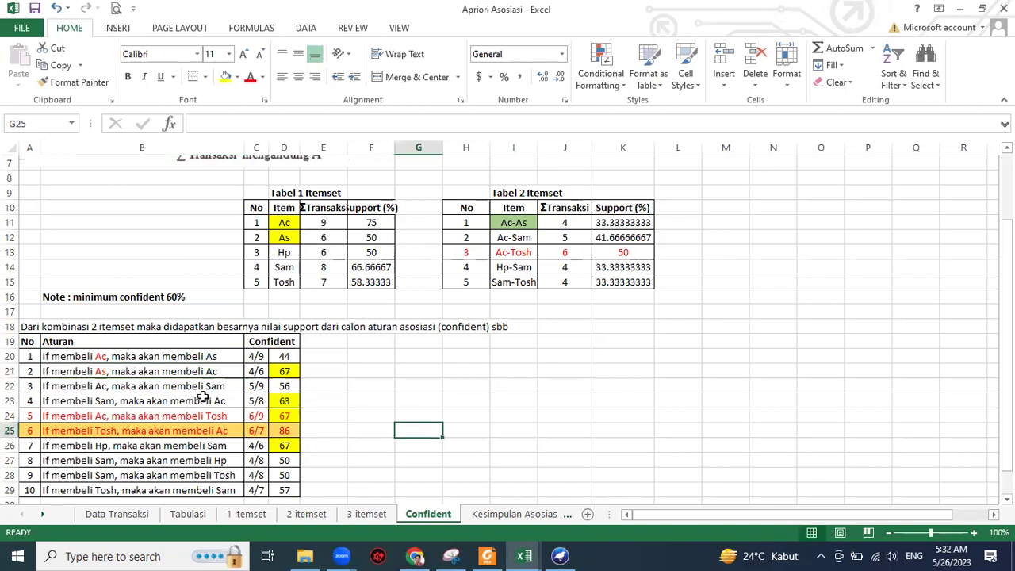
click(106, 370)
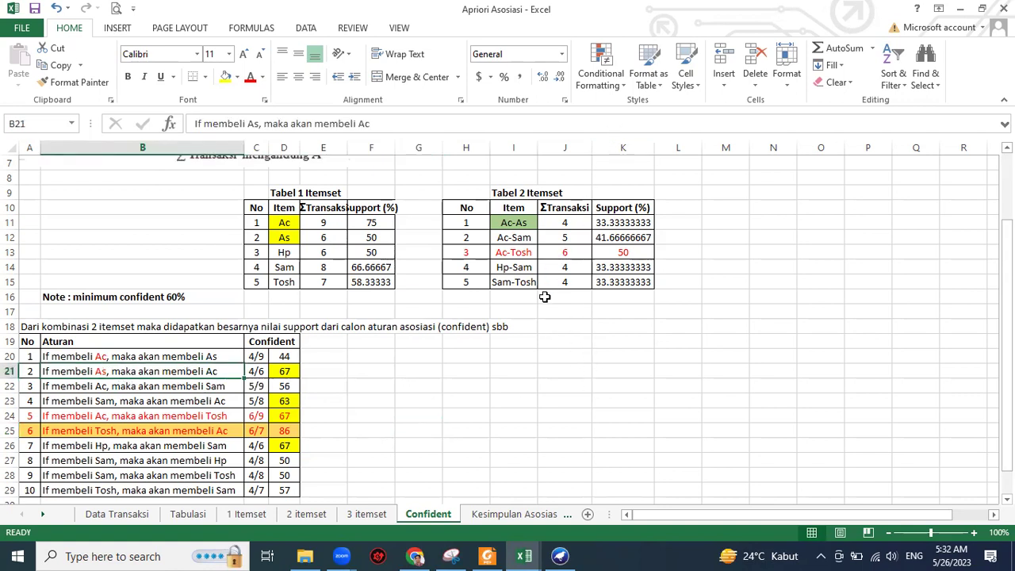
Step: Enter the reversed pair AS_AC in J18 and move it to I16, just below Tabel 2 Itemset
click(564, 325)
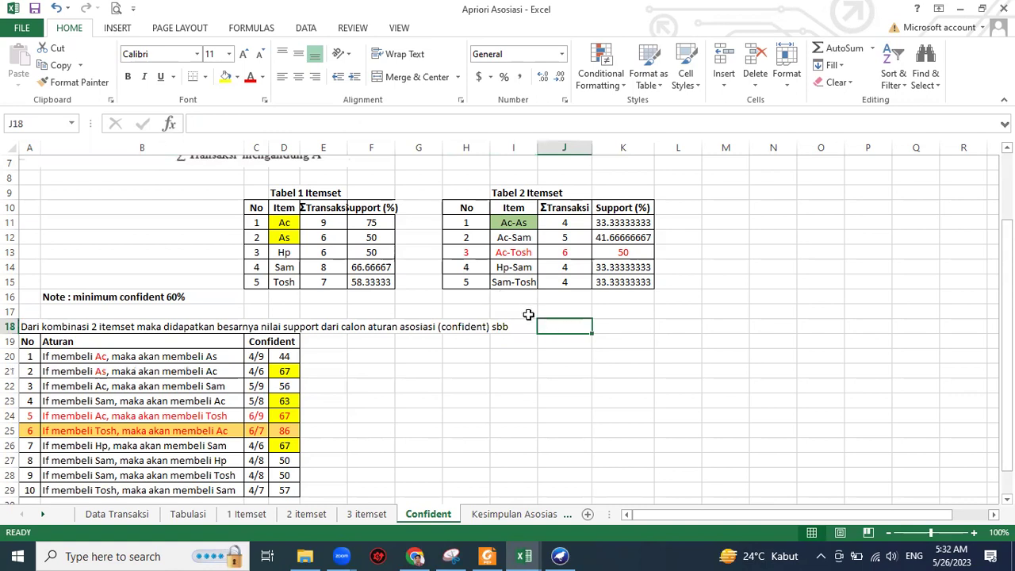
text(A)
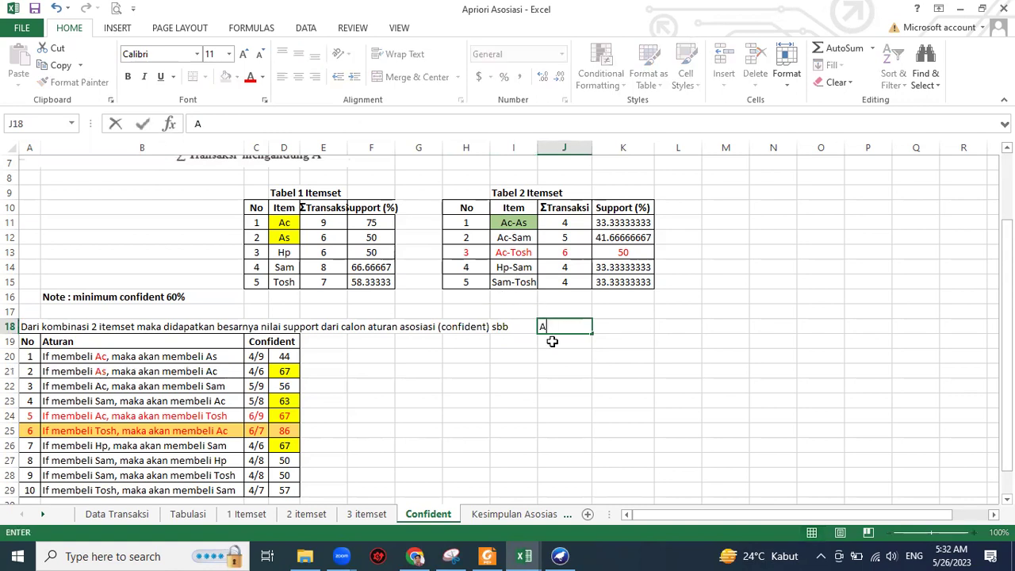
text(S_AC)
key(Return)
click(563, 327)
drag(566, 337, 543, 299)
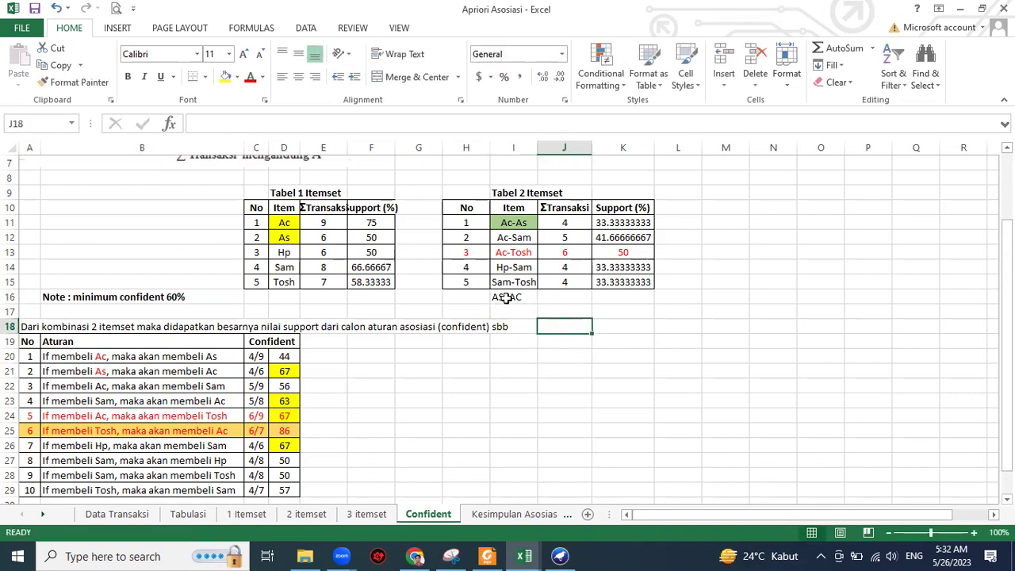
Step: Compare the AS_AC note in I16 with the Ac-As pair in I11, and delete the note
click(515, 298)
click(514, 226)
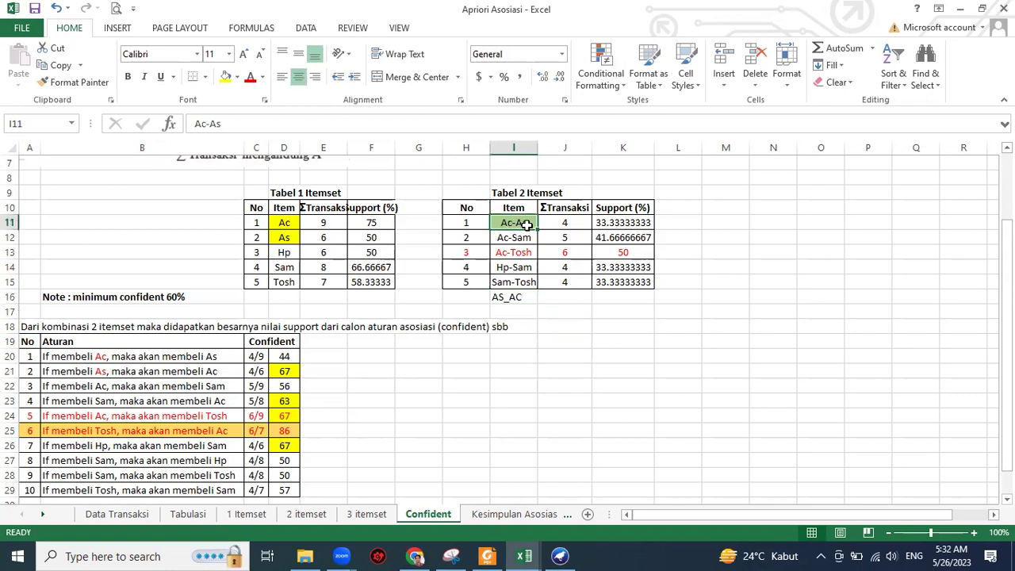
click(508, 299)
key(Delete)
click(657, 384)
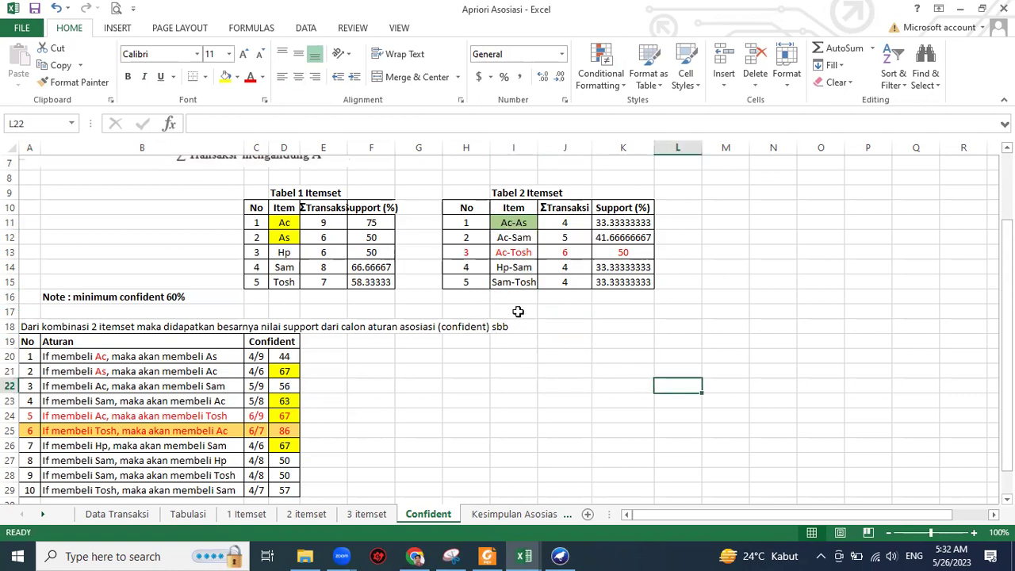
Step: Compare the Ac-As count in J11 and the As count in E12 with rule 2's confidence fraction in C21
click(566, 224)
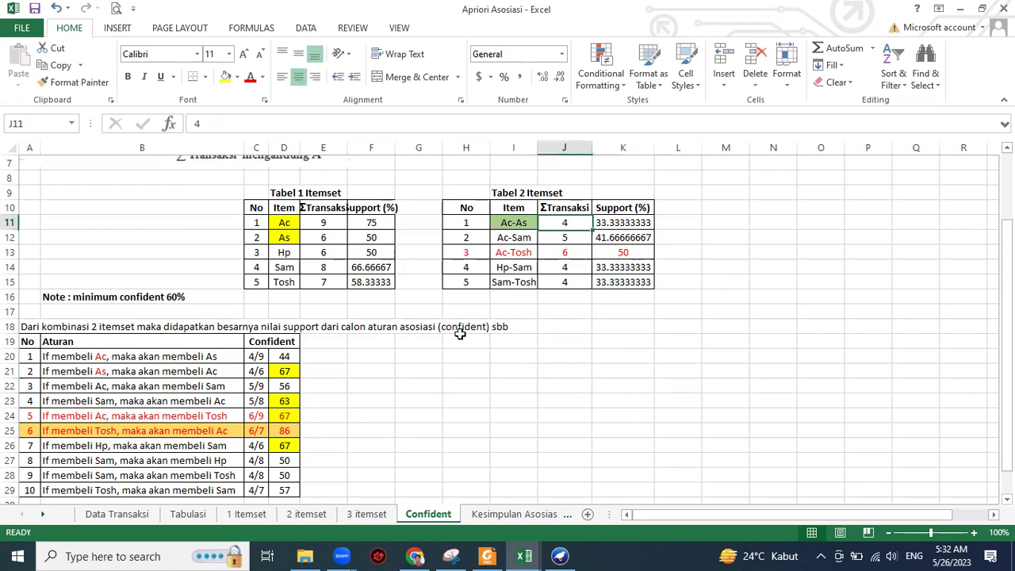
double_click(257, 369)
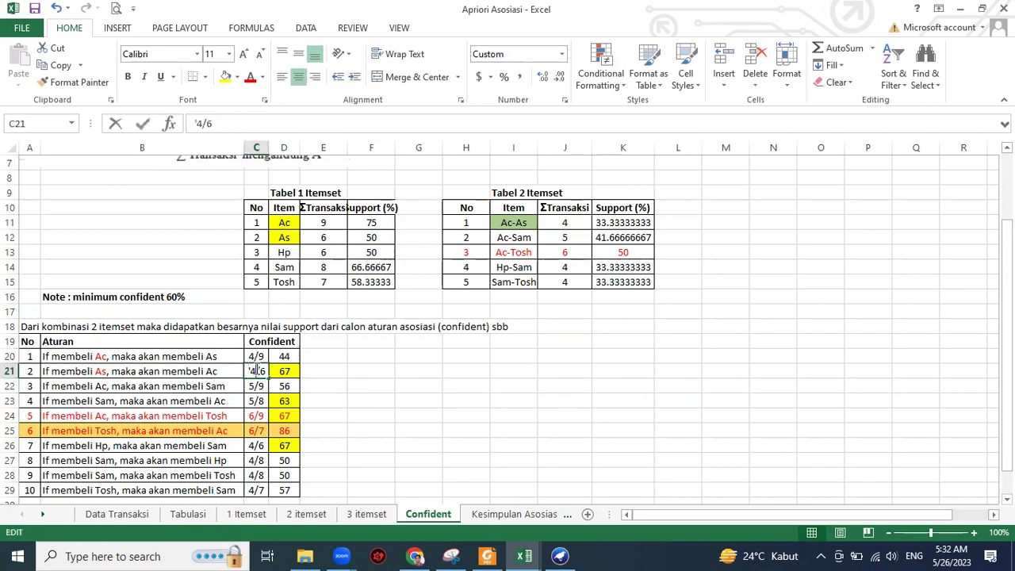
double_click(99, 370)
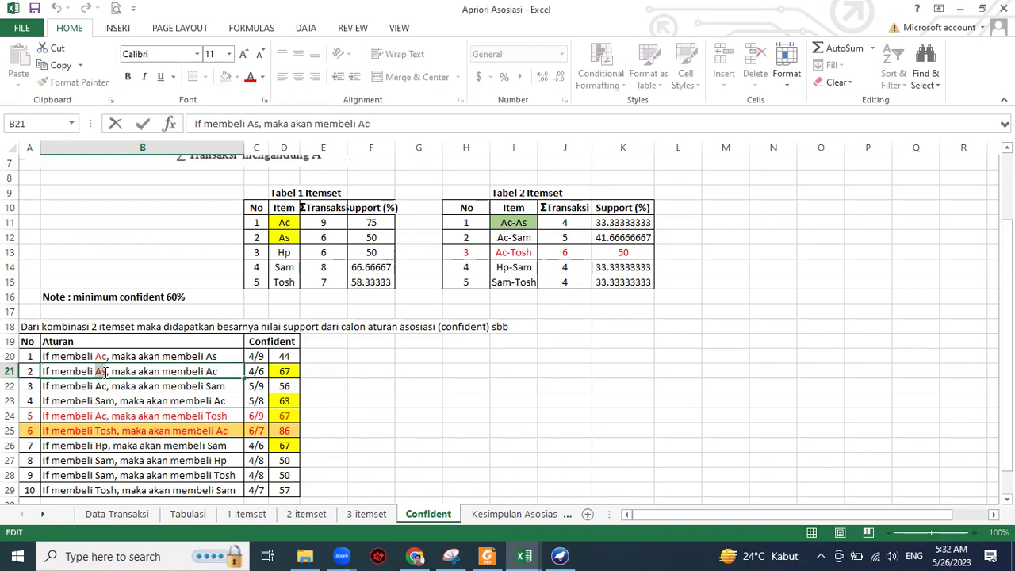
click(325, 236)
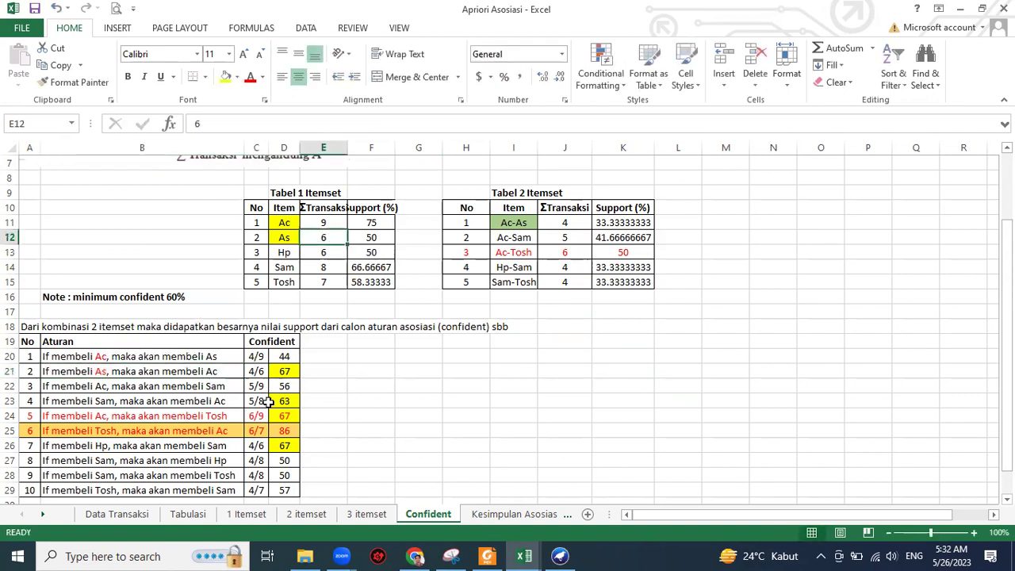
click(269, 372)
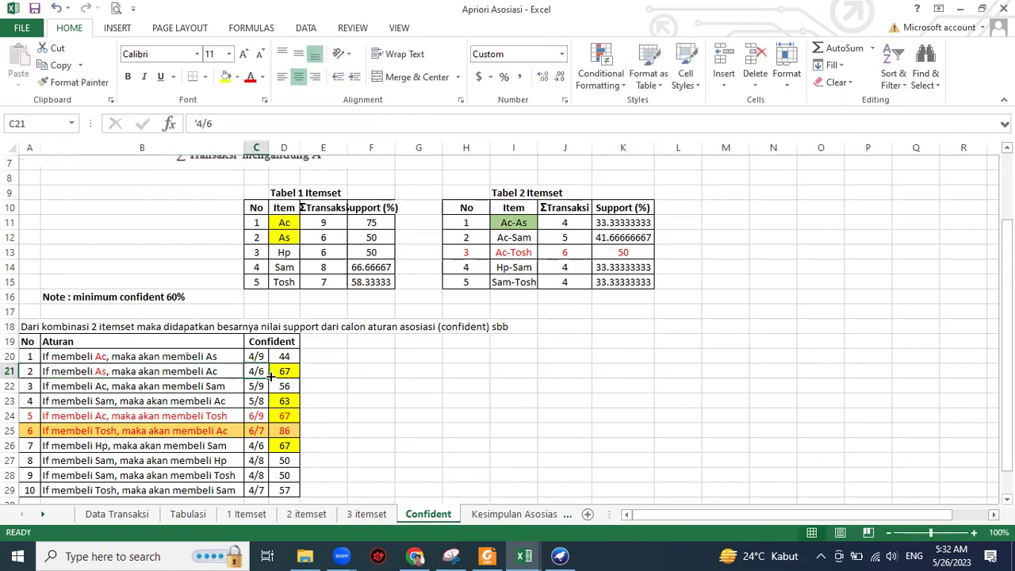
Step: Examine the formula behind rule 2's confidence value in D21
click(287, 372)
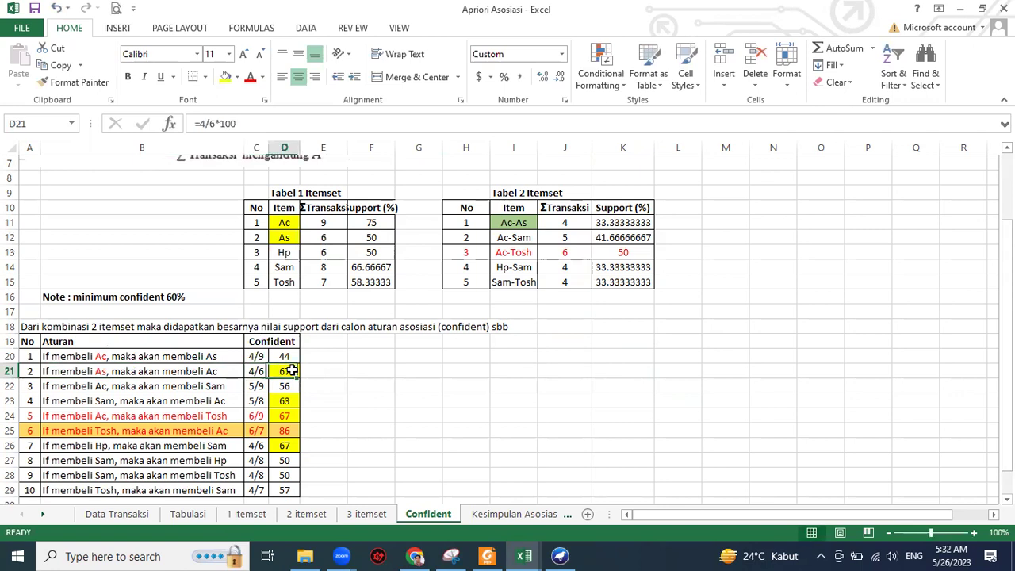
click(251, 123)
key(Return)
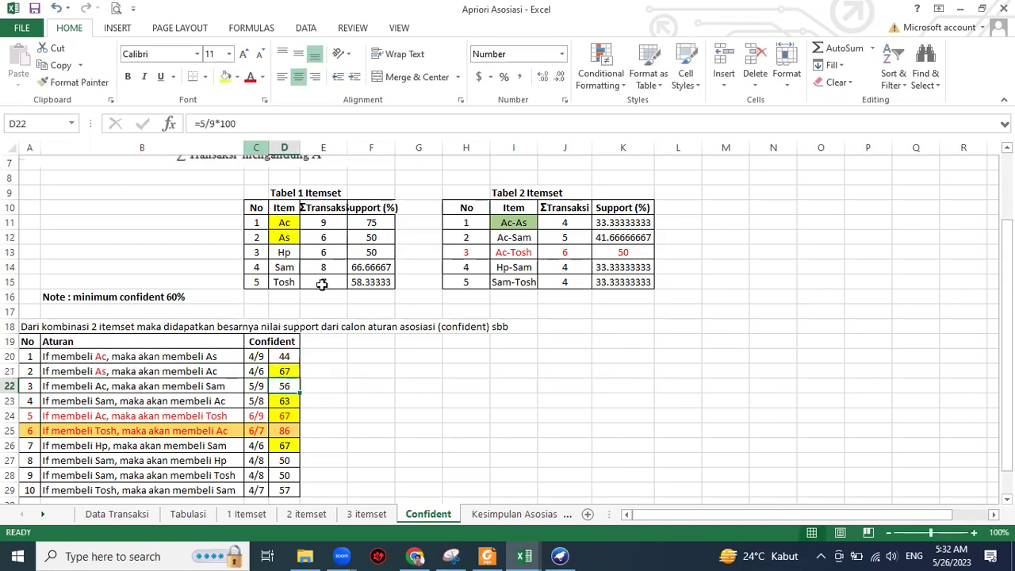
Step: Review rules 1 to 10 with their fractions and confidence values in A20:D29
scroll(82, 374, down, 1)
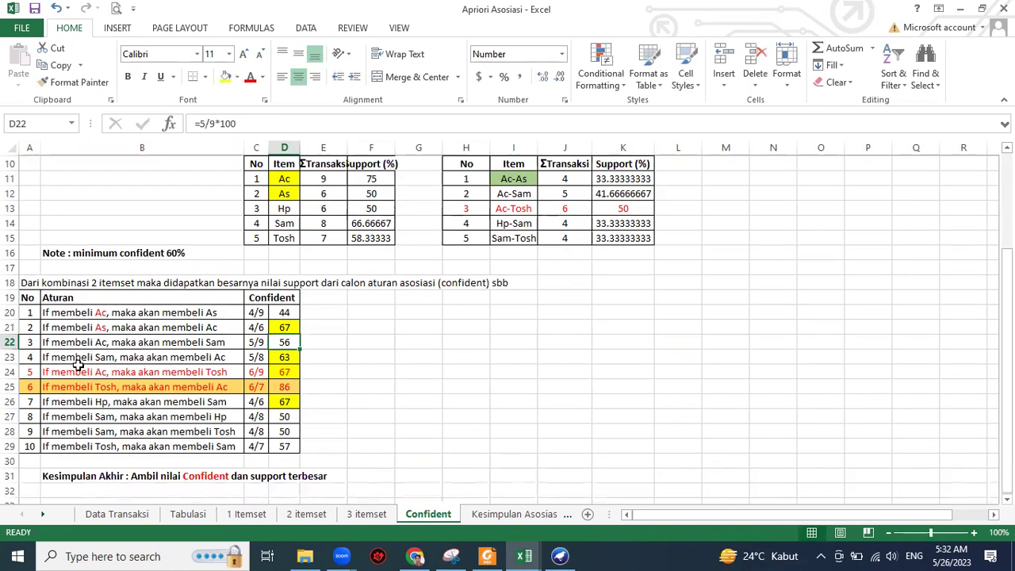
drag(26, 312, 258, 446)
click(371, 445)
drag(284, 312, 284, 446)
click(419, 430)
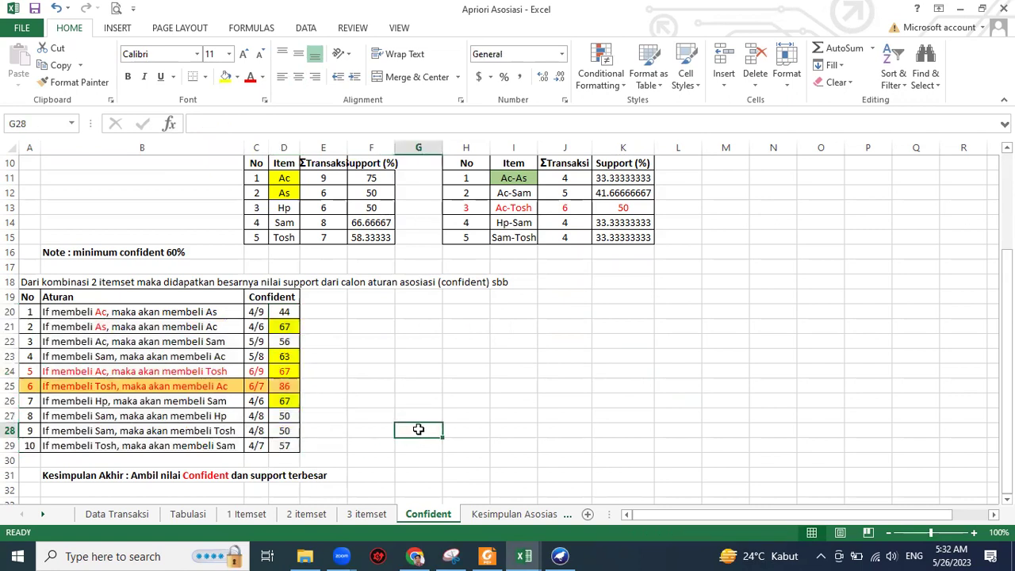
drag(24, 312, 286, 447)
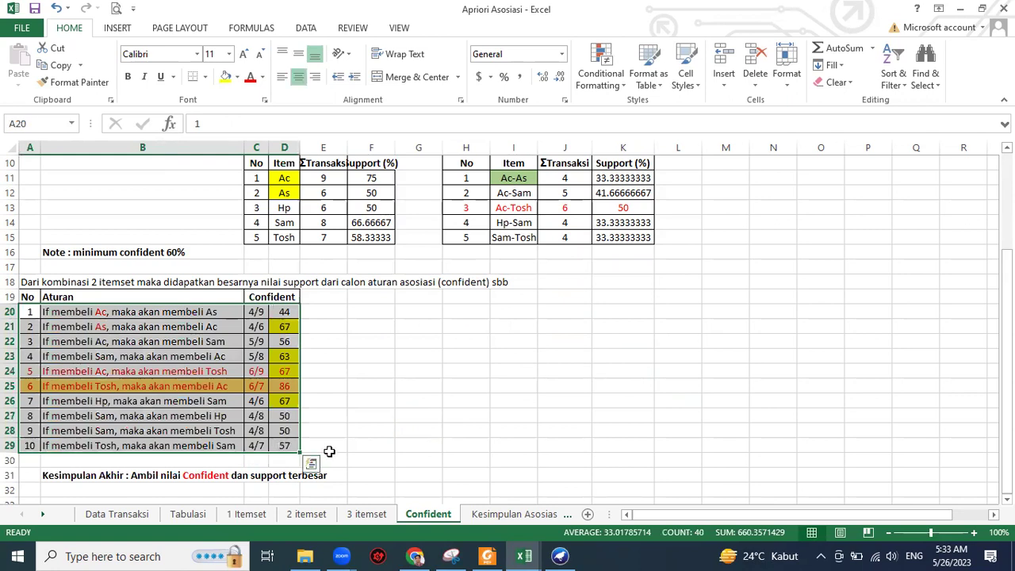
click(357, 405)
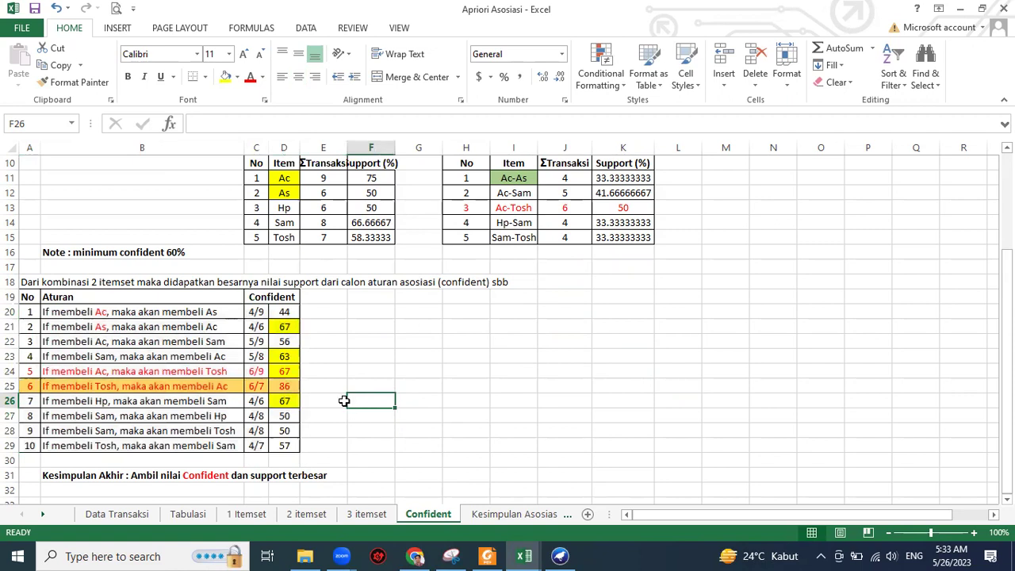
Step: Focus on rule 6 in A25:D25 and write a circled red annotation "Tosh-AC" beside it
drag(29, 391, 288, 398)
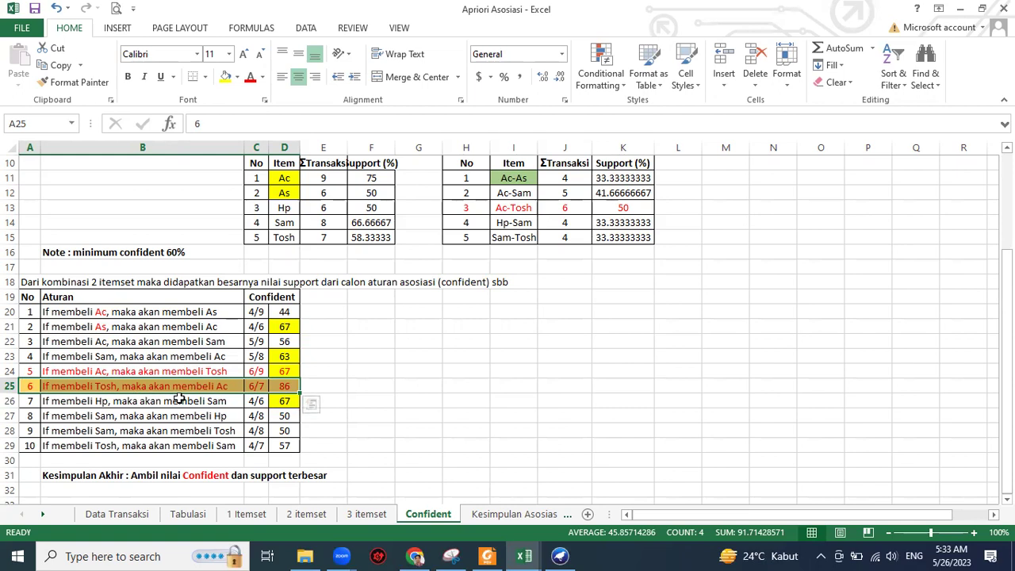
click(346, 386)
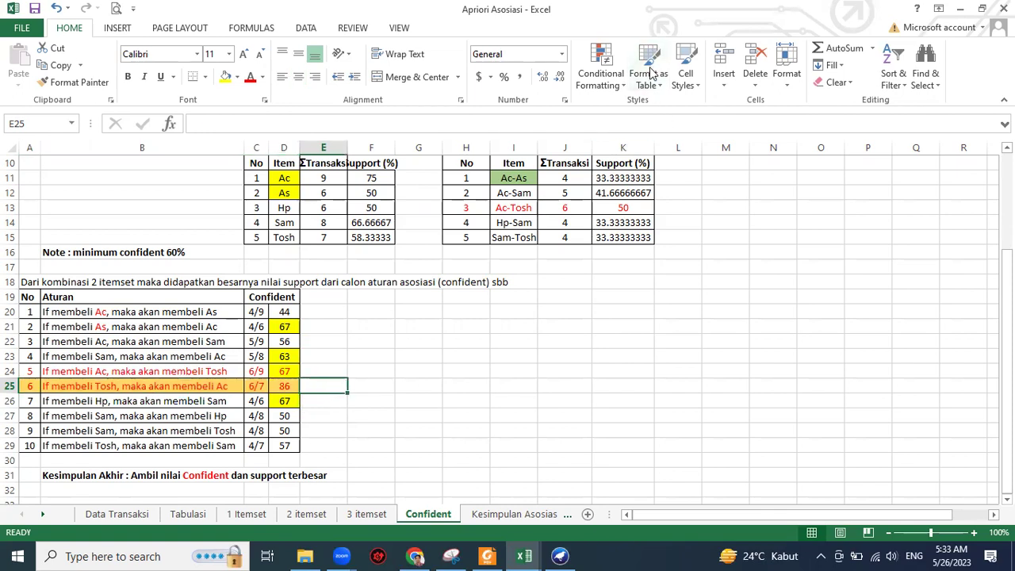
mouse_move(370, 370)
mouse_down()
mouse_move(397, 367)
mouse_move(387, 411)
mouse_up()
mouse_move(409, 387)
mouse_down()
mouse_move(416, 405)
mouse_move(410, 386)
mouse_move(433, 409)
mouse_move(449, 397)
mouse_move(459, 412)
mouse_move(501, 407)
mouse_move(497, 393)
mouse_up()
drag(510, 379, 533, 394)
mouse_move(506, 350)
mouse_down()
mouse_move(376, 423)
mouse_move(572, 399)
mouse_move(487, 347)
mouse_up()
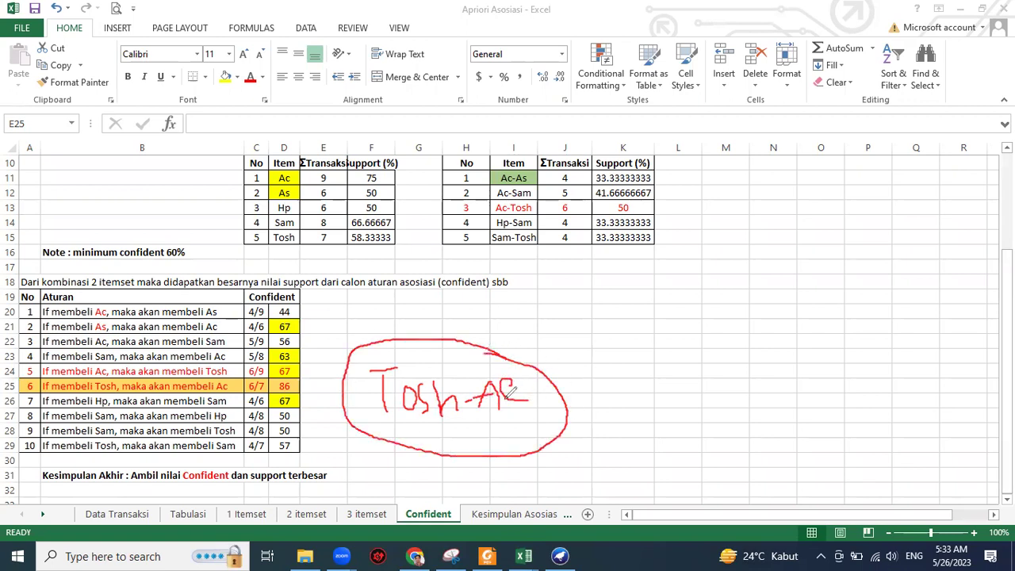
Step: Annotate an approximately-equal sign and a circled "AC-Tosh" beside Tosh-AC, and draw arrows from both circles to the Ac-Tosh row of Tabel 2 Itemset
drag(588, 392, 632, 384)
mouse_move(593, 399)
mouse_down()
mouse_move(635, 406)
mouse_move(687, 364)
mouse_move(707, 398)
mouse_move(701, 379)
mouse_move(719, 397)
mouse_up()
drag(752, 359, 775, 357)
mouse_move(767, 362)
mouse_down()
mouse_move(769, 402)
mouse_move(814, 369)
mouse_move(803, 398)
mouse_move(830, 405)
mouse_up()
mouse_move(839, 322)
mouse_down()
mouse_move(670, 316)
mouse_move(725, 431)
mouse_move(867, 330)
mouse_move(830, 319)
mouse_up()
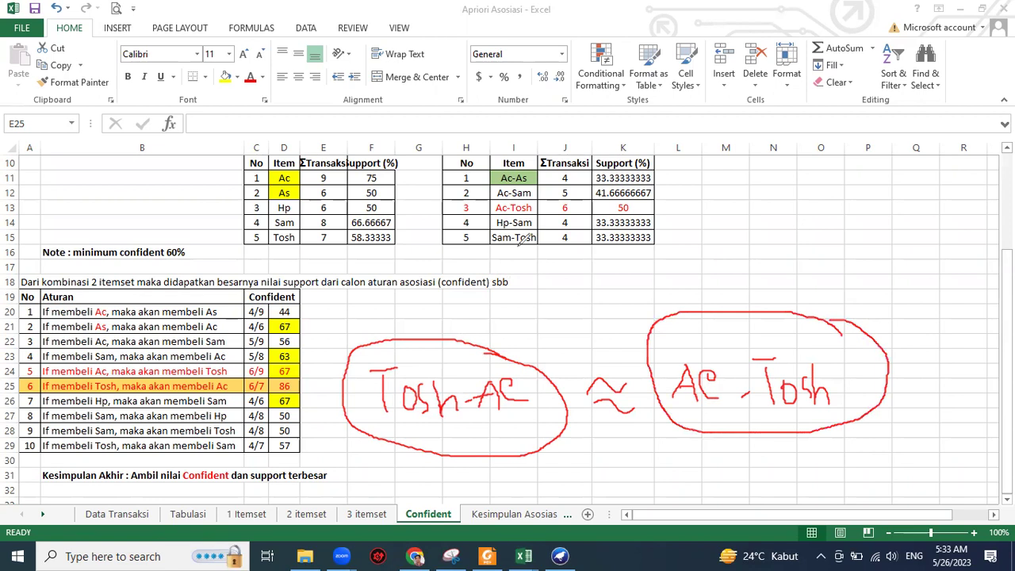
mouse_move(506, 355)
mouse_down()
mouse_move(529, 270)
mouse_move(446, 248)
mouse_move(420, 208)
mouse_move(442, 195)
mouse_move(437, 202)
mouse_up()
mouse_move(817, 314)
mouse_down()
mouse_move(761, 216)
mouse_move(666, 203)
mouse_move(673, 219)
mouse_up()
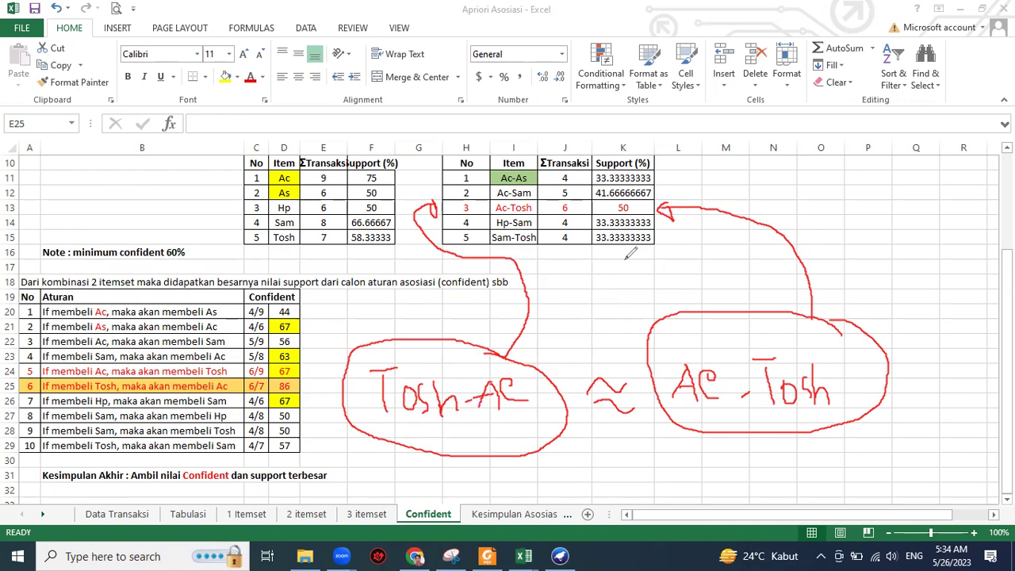
Step: Circle the values in D25, K13 and D24, and label the Tosh-AC annotation 86 and the AC-Tosh annotation 67
mouse_move(306, 379)
mouse_down()
mouse_move(273, 389)
mouse_move(308, 374)
mouse_up()
mouse_move(508, 428)
mouse_down()
mouse_move(562, 476)
mouse_move(563, 448)
mouse_move(582, 472)
mouse_up()
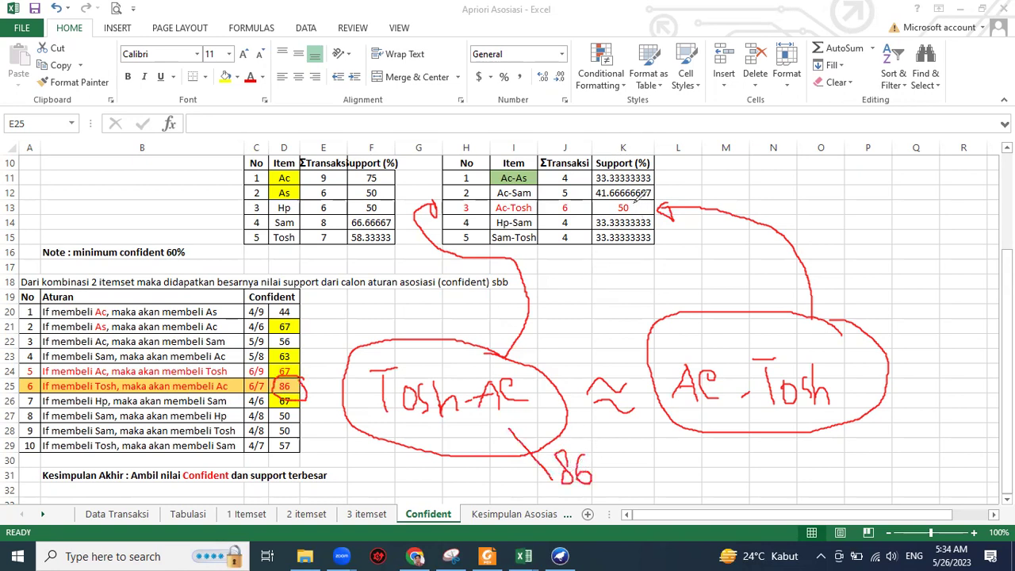
mouse_move(619, 202)
mouse_down()
mouse_move(633, 217)
mouse_move(637, 191)
mouse_up()
mouse_move(284, 360)
mouse_down()
mouse_move(312, 375)
mouse_move(306, 354)
mouse_move(596, 311)
mouse_move(656, 314)
mouse_up()
mouse_move(705, 271)
mouse_down()
mouse_move(694, 286)
mouse_move(718, 305)
mouse_up()
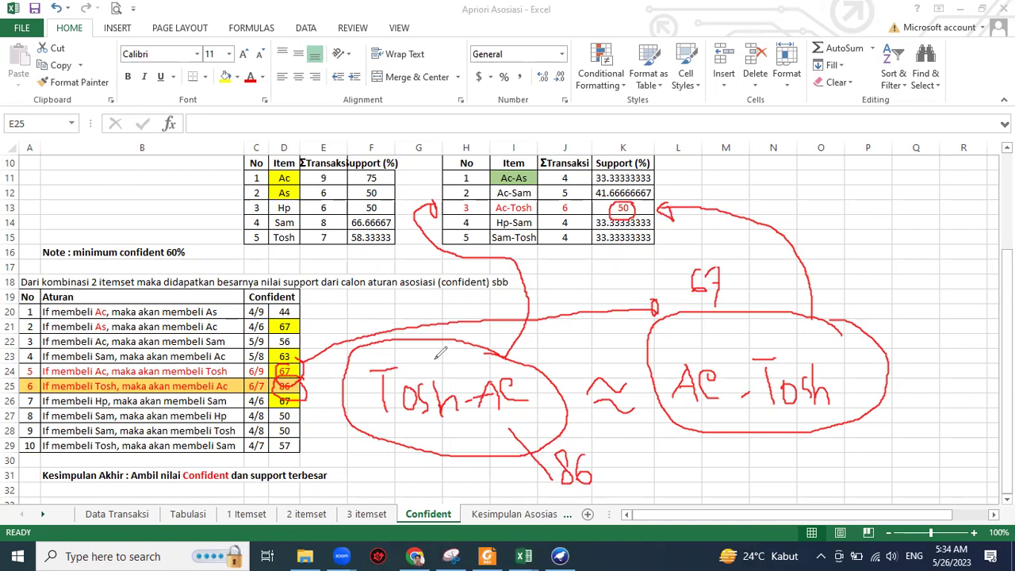
Step: Add check marks beside AC-Tosh, mark rules 5 and 6 as 1 and 2, and circle their numbers in A24:A25
drag(912, 369, 924, 330)
drag(958, 347, 950, 373)
drag(434, 468, 469, 477)
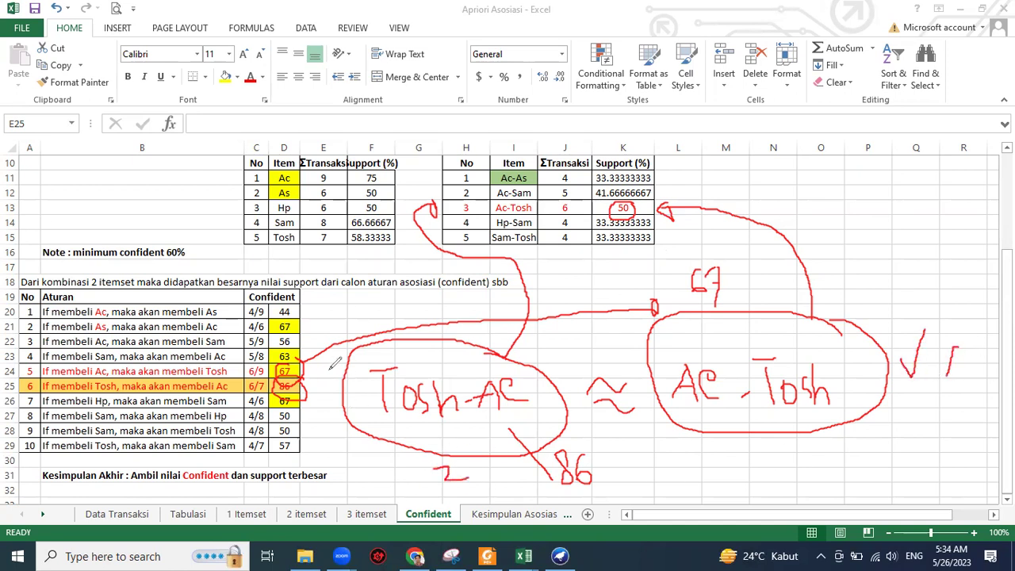
mouse_move(314, 363)
mouse_down()
mouse_move(313, 379)
mouse_move(355, 403)
mouse_up()
mouse_move(43, 357)
mouse_down()
mouse_move(17, 374)
mouse_move(40, 398)
mouse_move(54, 361)
mouse_move(36, 356)
mouse_up()
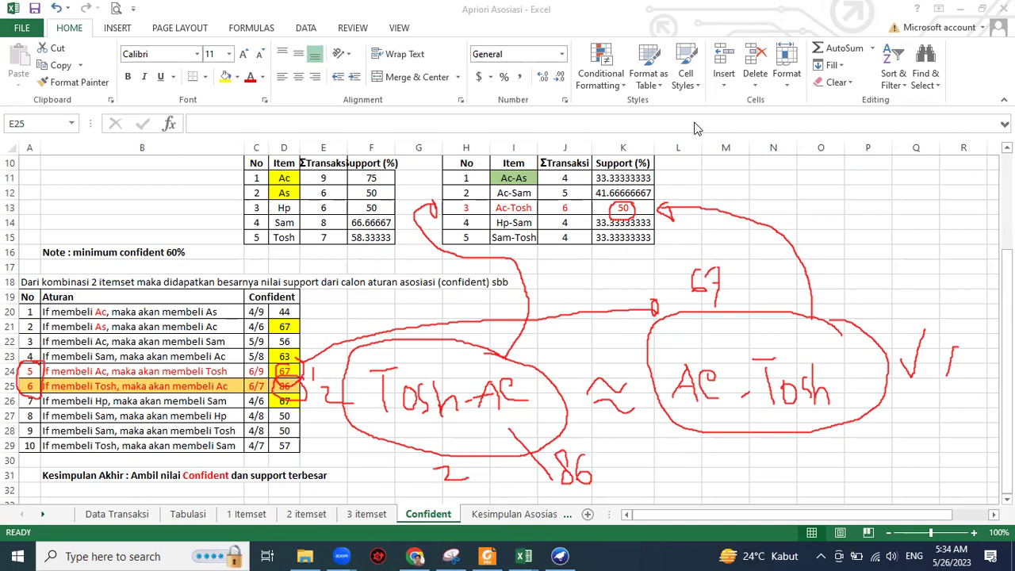
Step: Clear all the red annotations from the sheet and return to rule 5's number in A24
key(Escape)
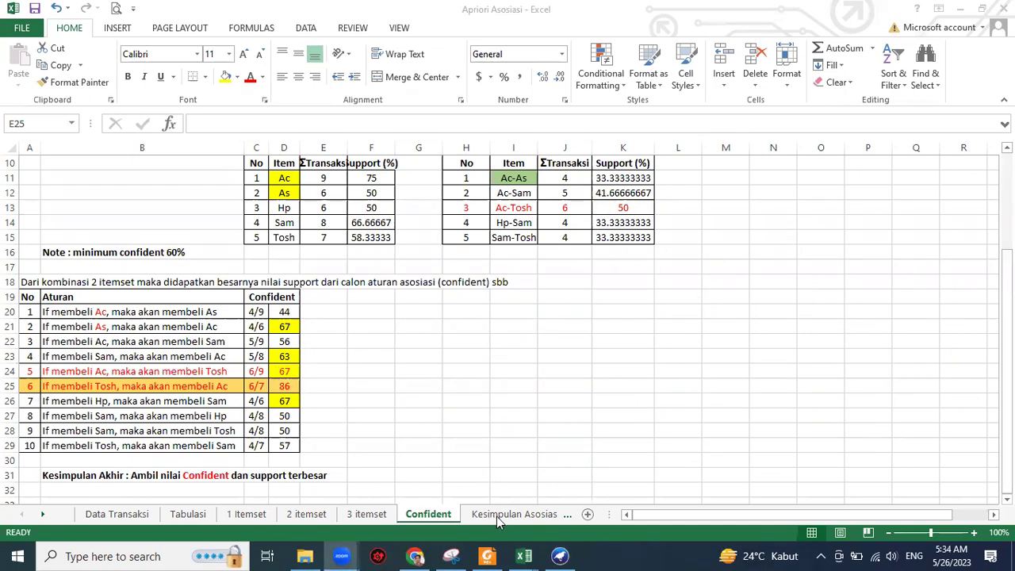
click(28, 370)
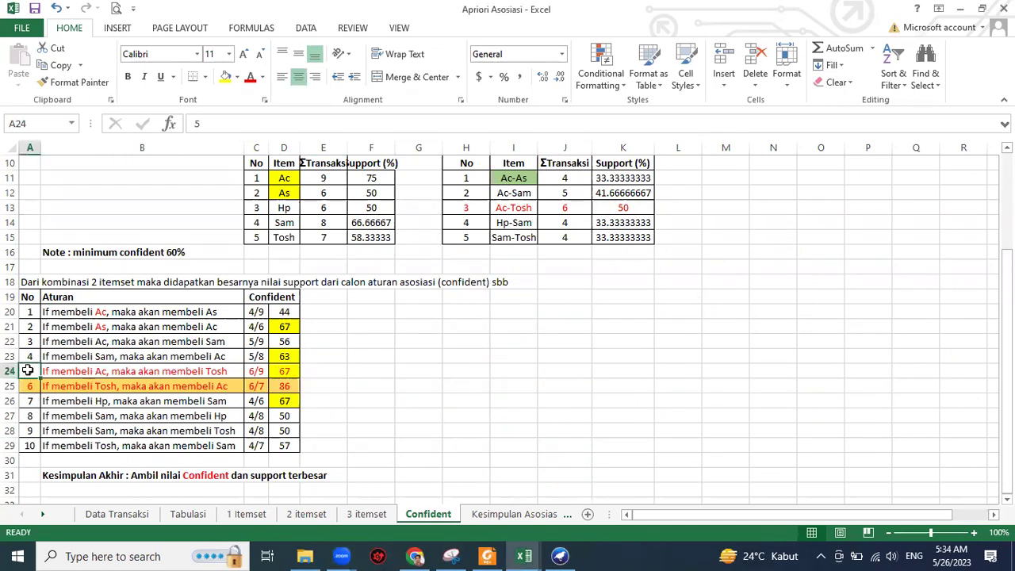
Step: Highlight rules 5 and 6, and review both rules with their support and confidence in the Kesimpulan Asosiasi sheet's table
drag(28, 370, 232, 387)
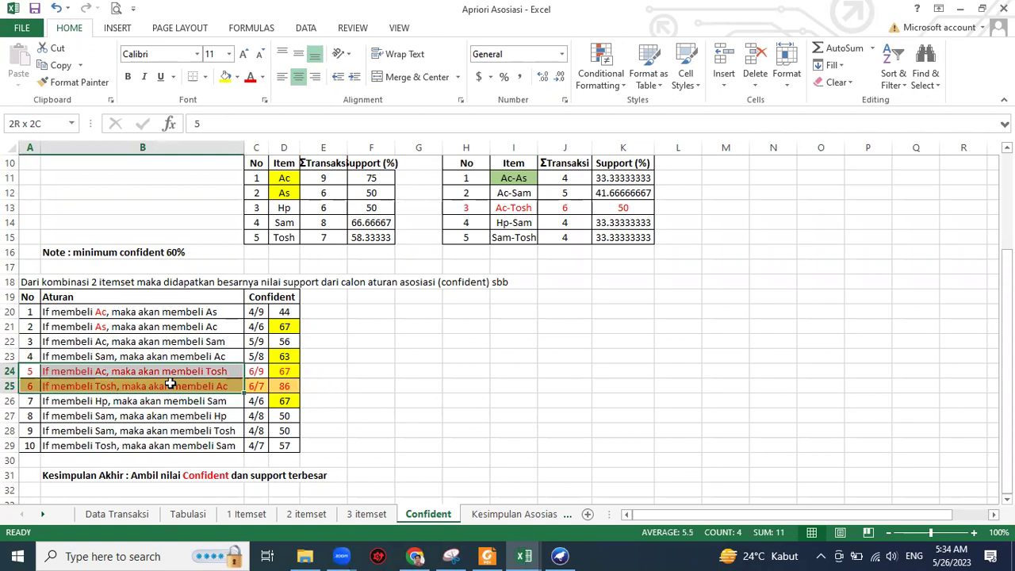
click(506, 516)
drag(34, 204, 295, 235)
click(251, 295)
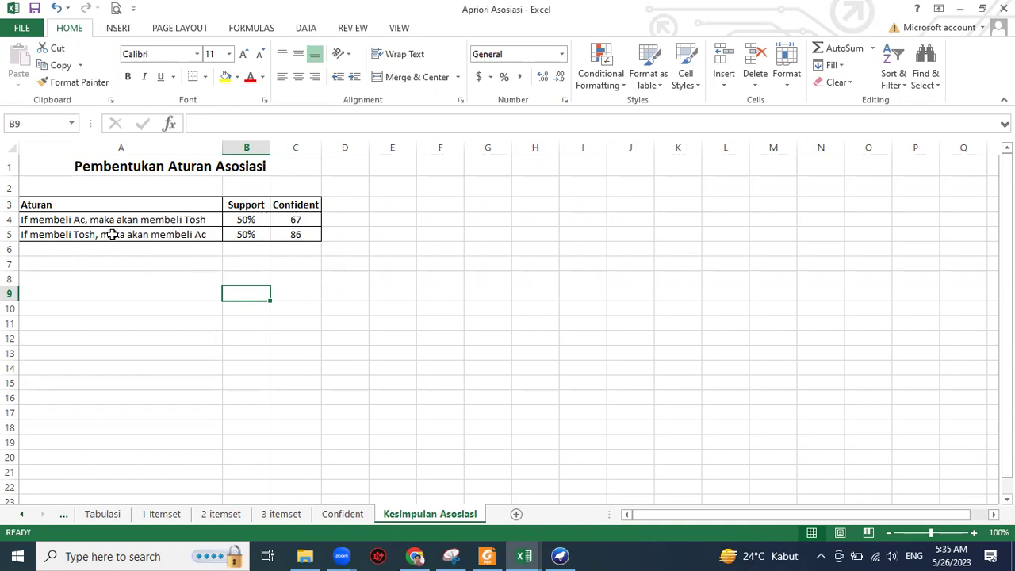
scroll(437, 453, down, 1)
Step: Switch to the AprioriWeka2 workbook and highlight its monthly transaction table in A1:F13
click(559, 555)
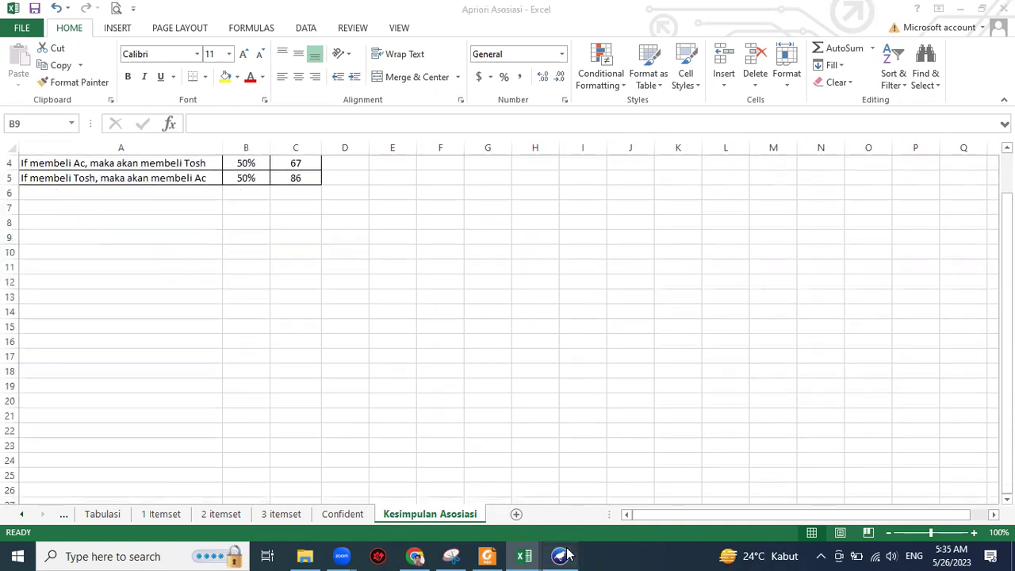
click(524, 555)
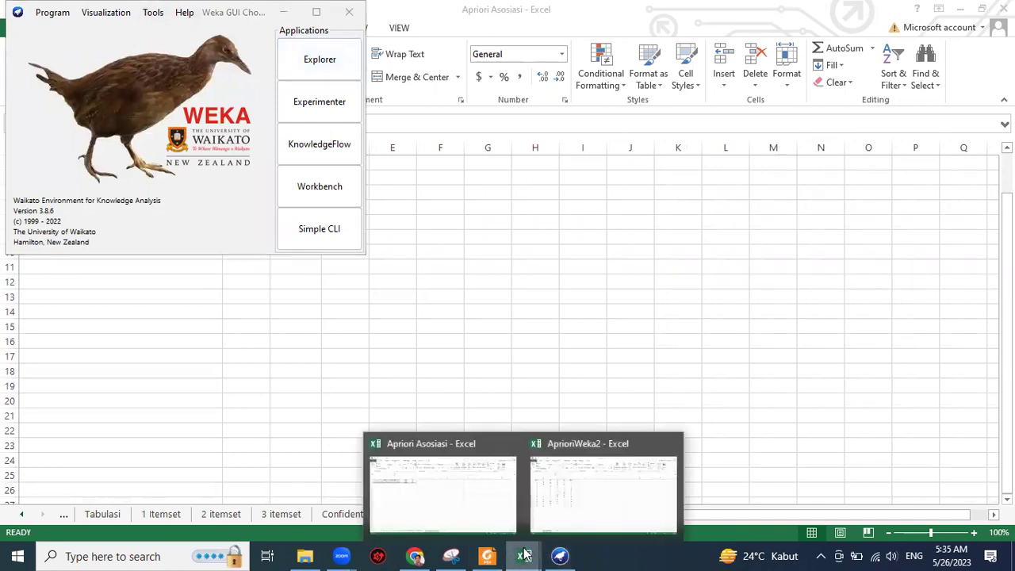
click(585, 525)
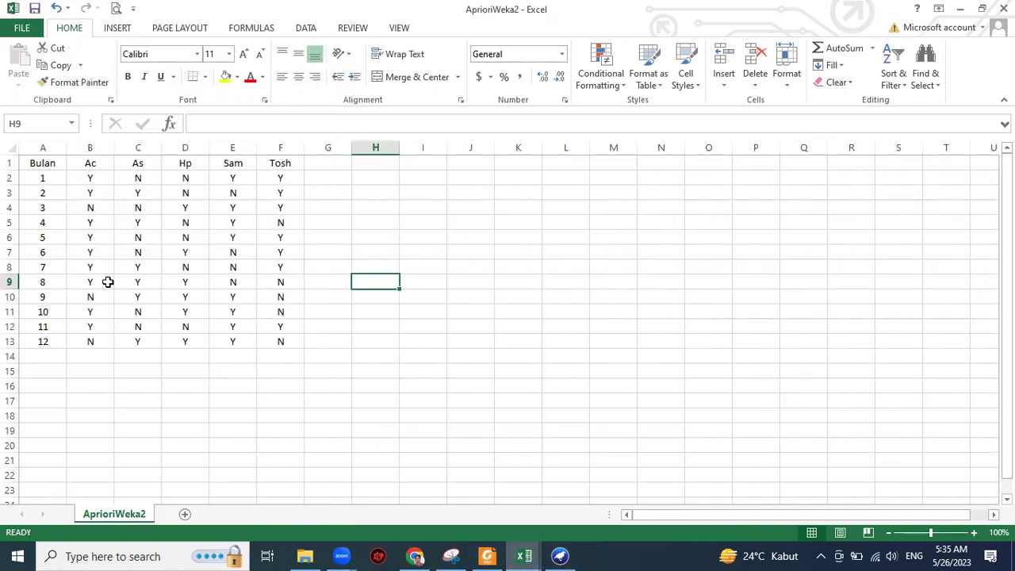
click(410, 398)
drag(31, 164, 272, 336)
click(232, 386)
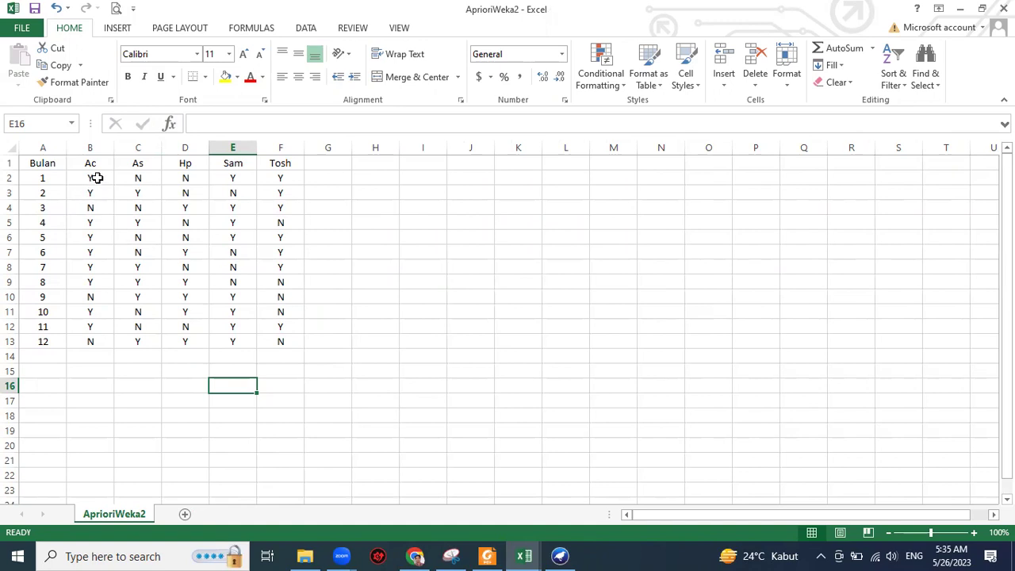
Step: Examine the Y and N entries in the Ac and As columns and across the rest of the transaction table
drag(97, 178, 97, 195)
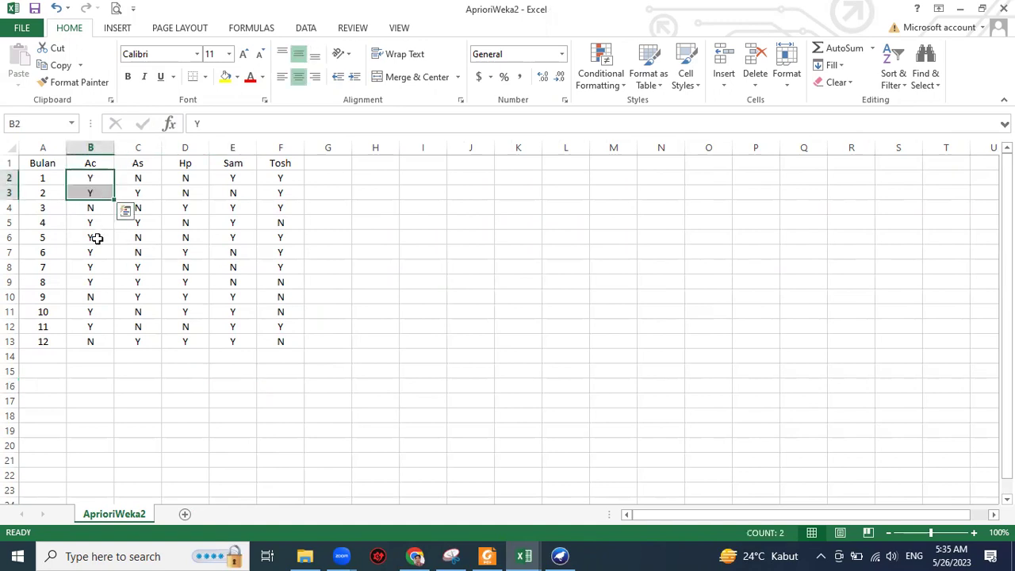
click(136, 177)
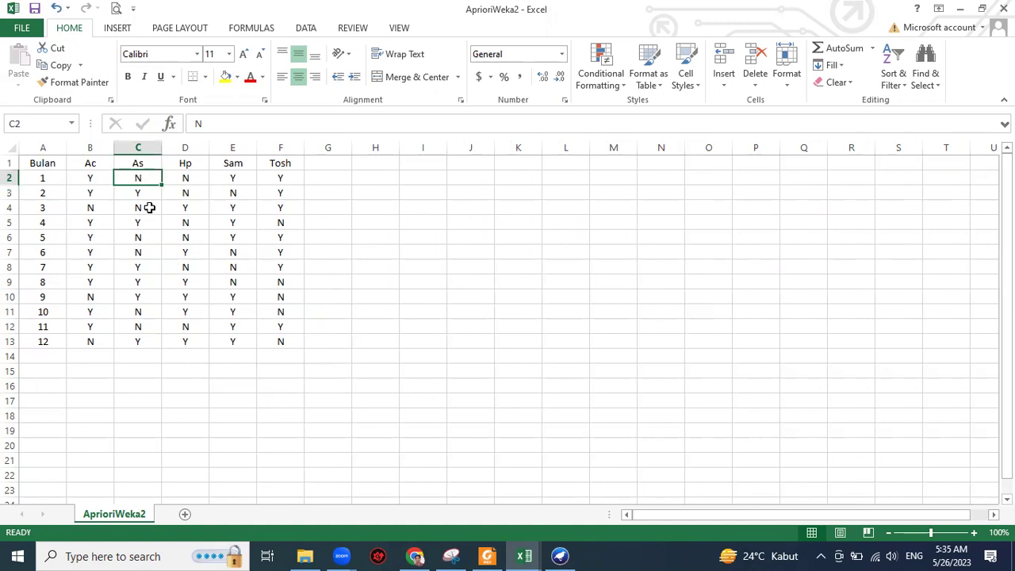
click(232, 371)
drag(29, 165, 138, 237)
drag(193, 291, 272, 362)
click(270, 387)
Step: Save the workbook as AprioriWeka2 in CSV (Comma delimited) format in the Kecerdasan Buatan folder
click(23, 32)
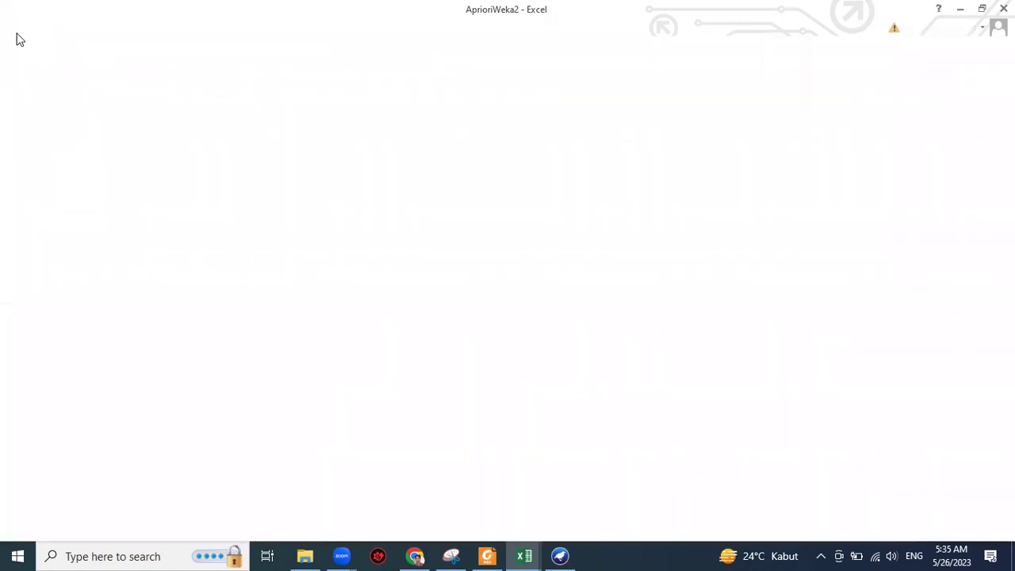
click(50, 178)
click(421, 159)
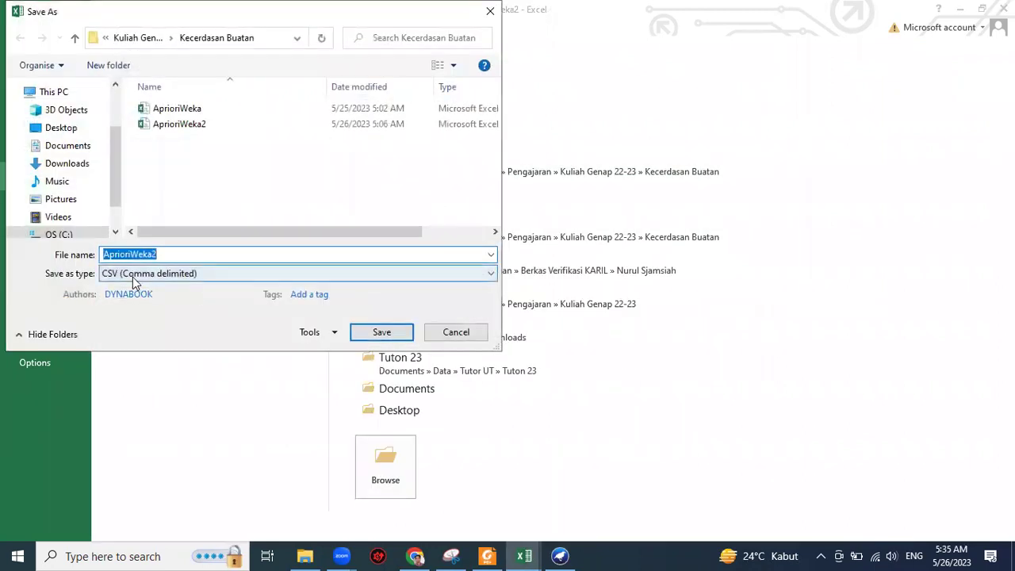
click(165, 273)
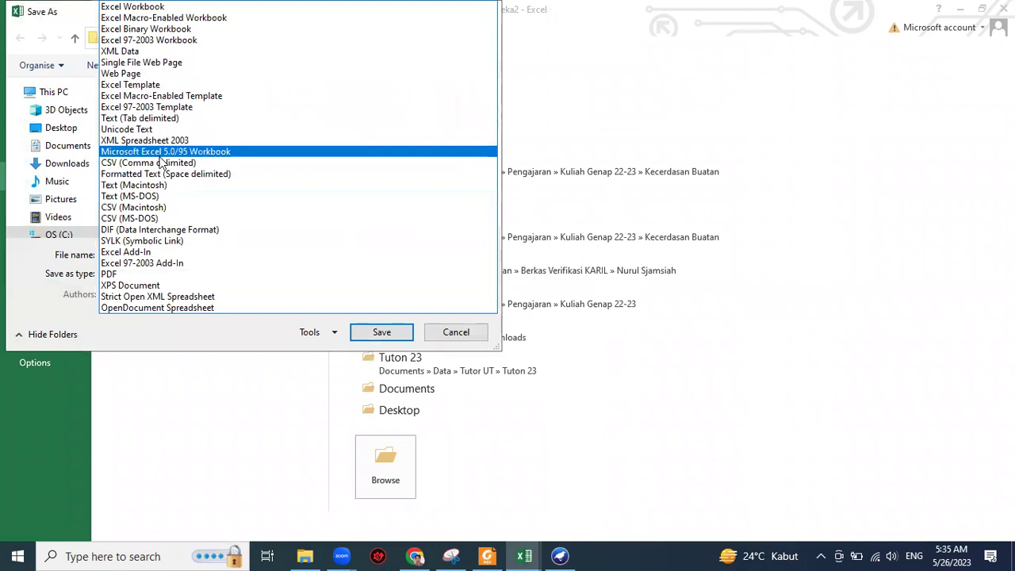
click(161, 168)
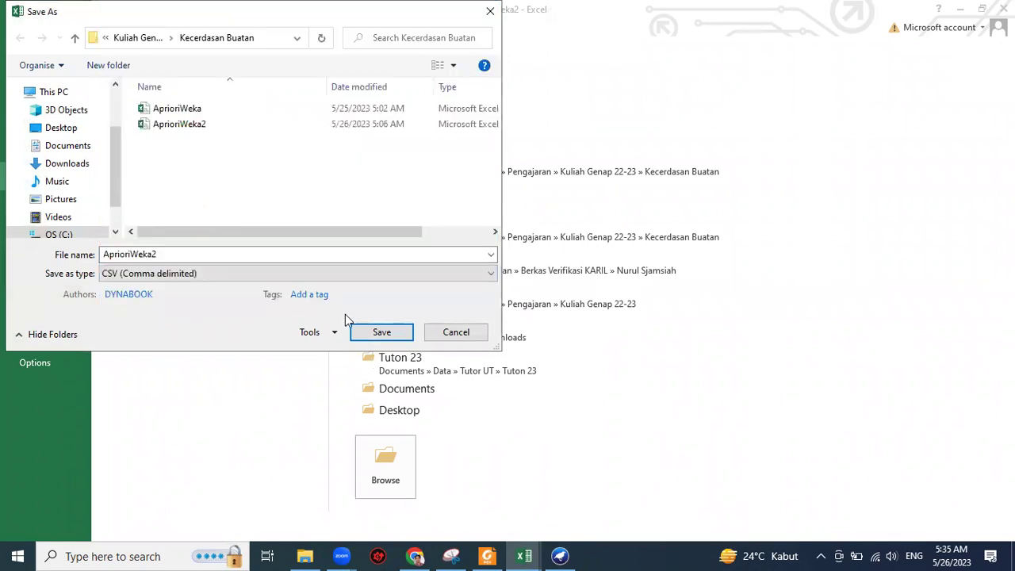
click(386, 337)
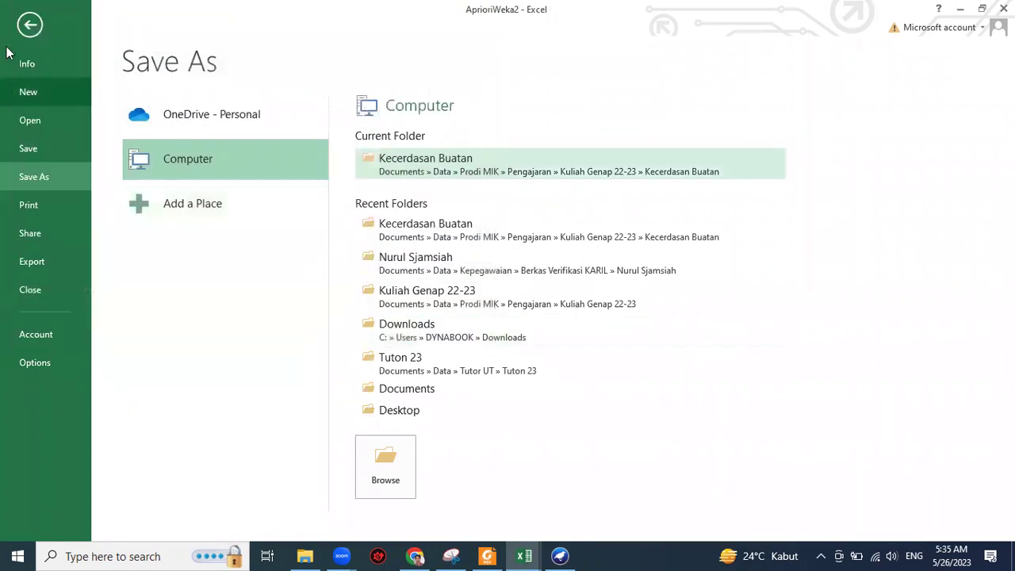
Step: Return to the sheet and highlight the whole table again as the data for Weka
click(376, 278)
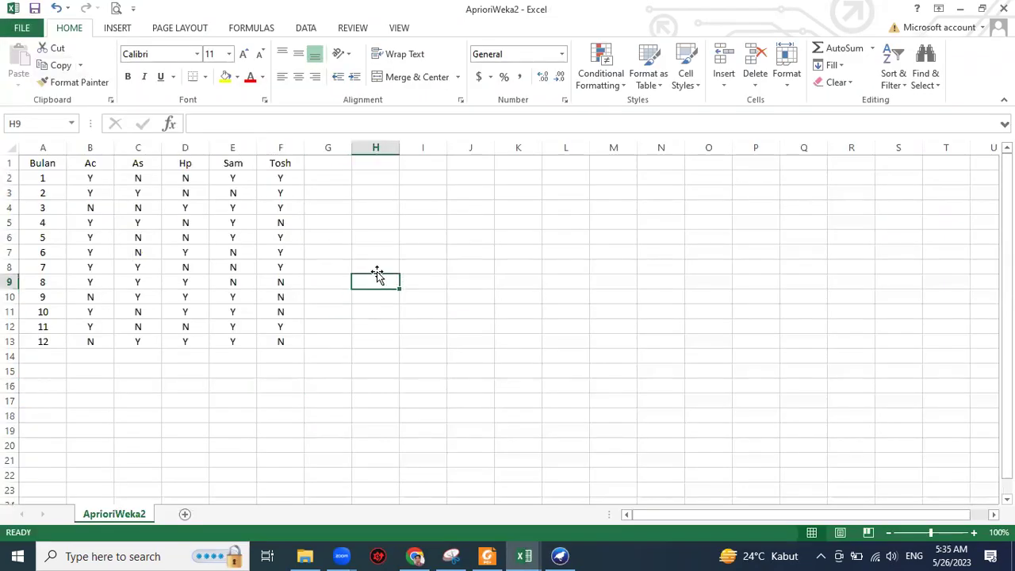
drag(41, 161, 278, 335)
click(423, 356)
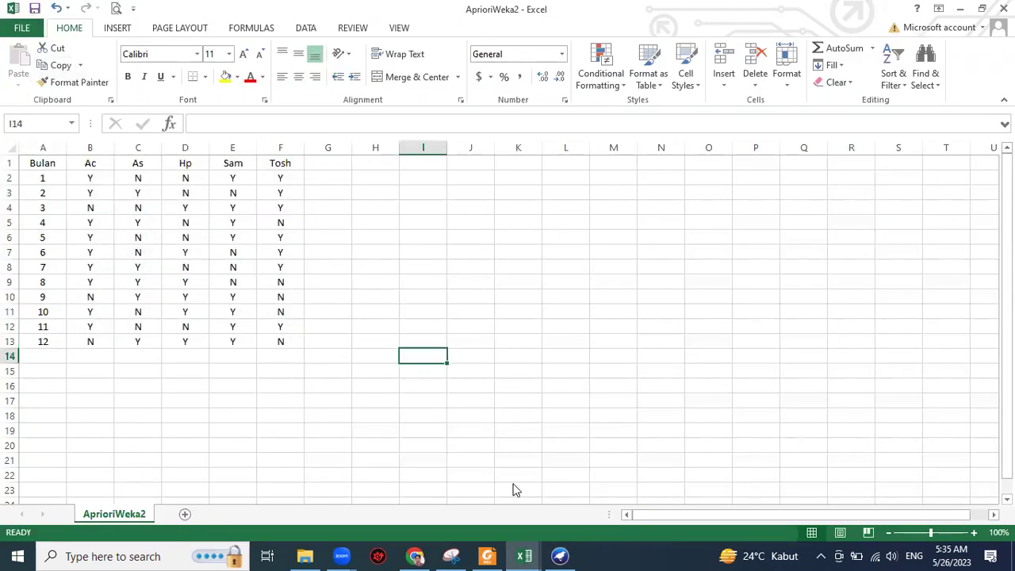
Step: Switch to Weka and launch the Explorer in a maximized window
click(563, 556)
click(318, 73)
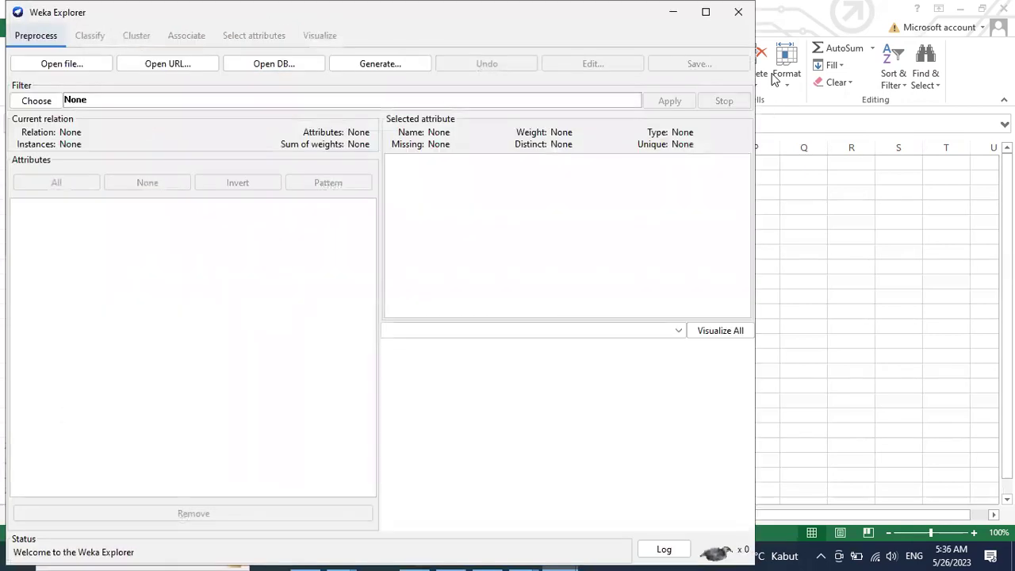
key(super+Up)
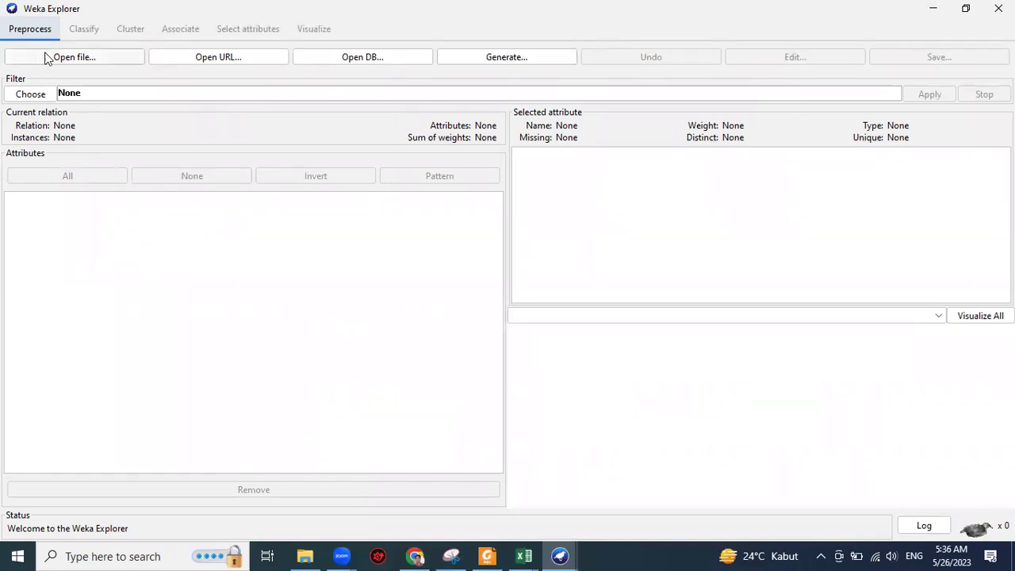
Step: Start opening a data file and browse to Documents > Data > Prodi MIK > Pengajaran > Kuliah Genap 22-23 > Kecerdasan Buatan
click(69, 62)
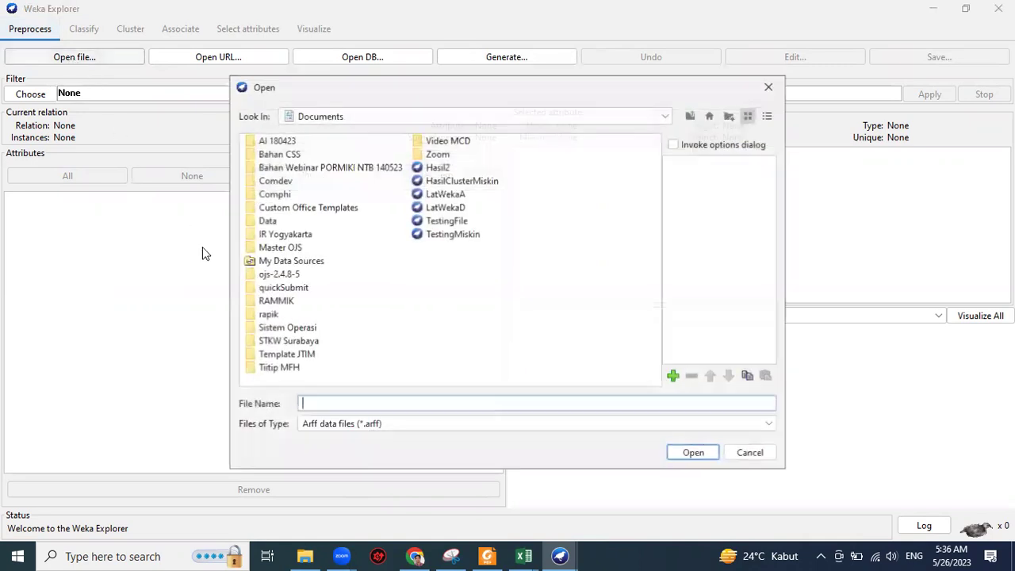
double_click(269, 222)
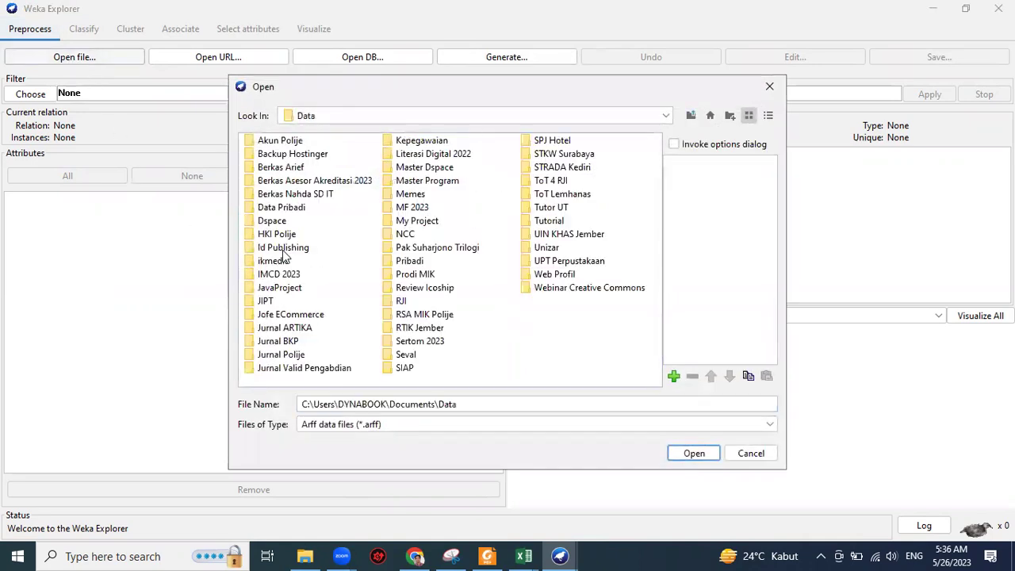
click(428, 276)
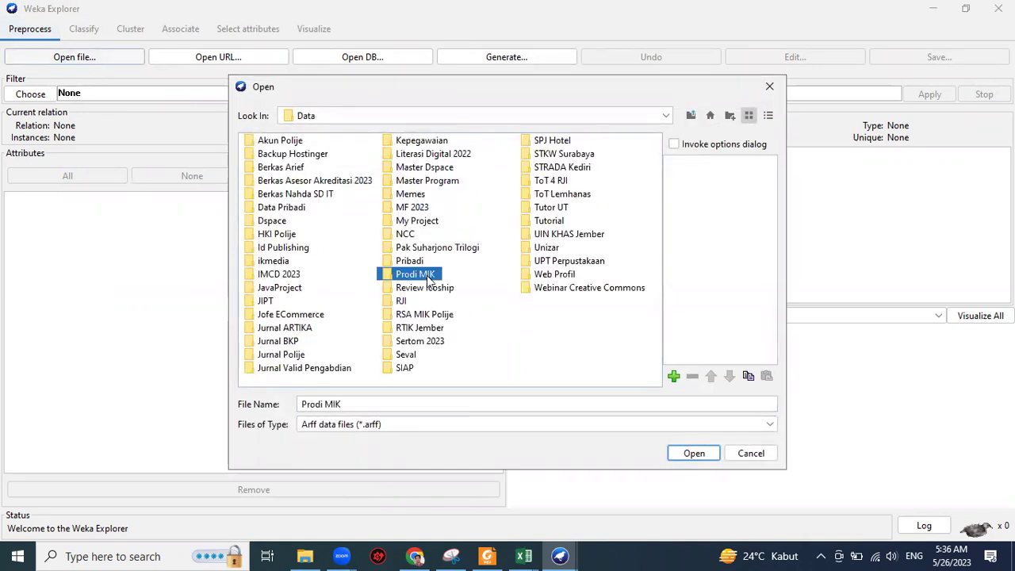
double_click(428, 277)
click(290, 183)
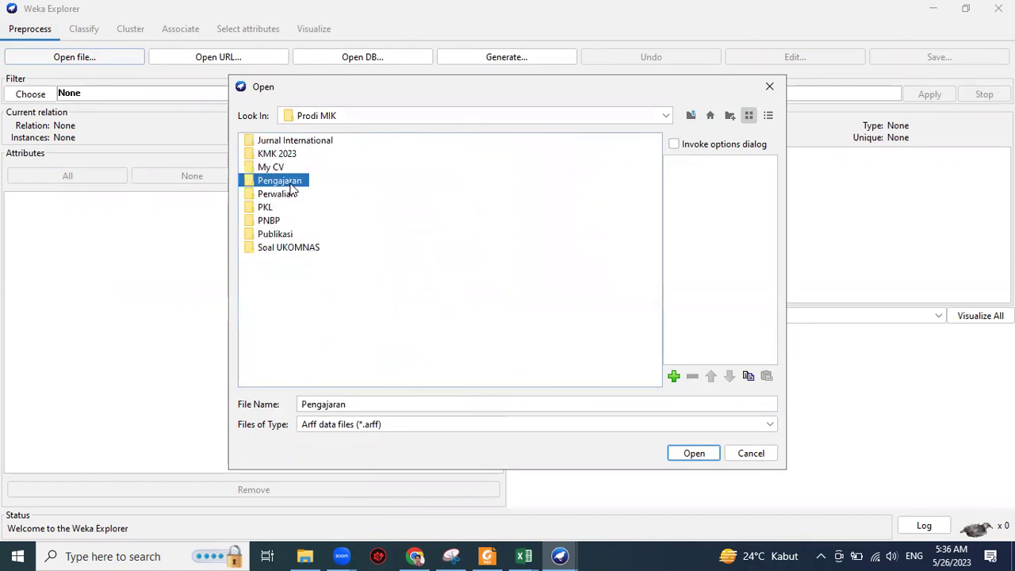
double_click(291, 185)
click(318, 155)
double_click(319, 157)
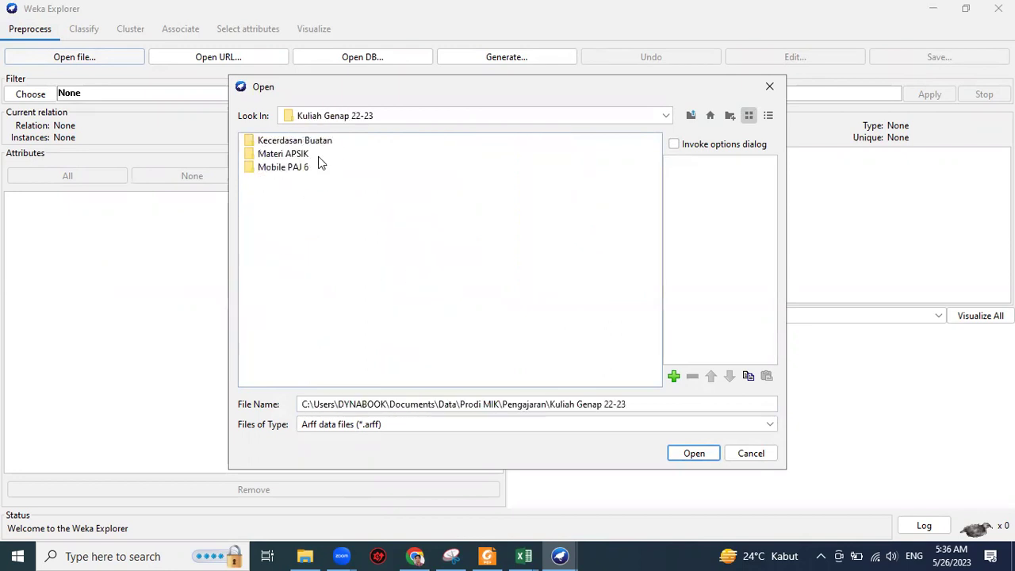
click(311, 140)
double_click(312, 141)
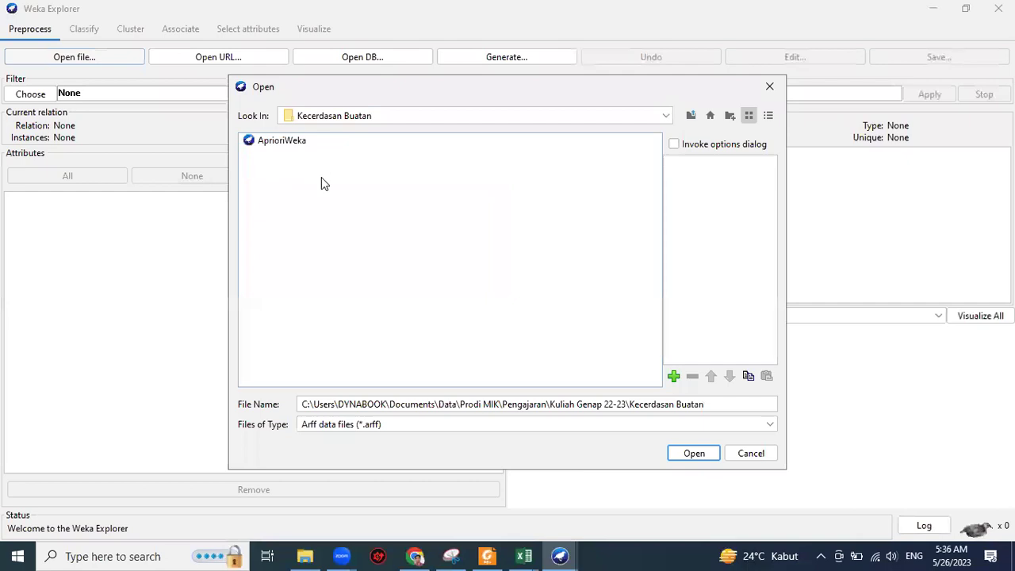
Step: Filter for CSV data files, load AprioriWeka2.csv, and remove the Bulan attribute from the dataset
click(457, 429)
click(373, 291)
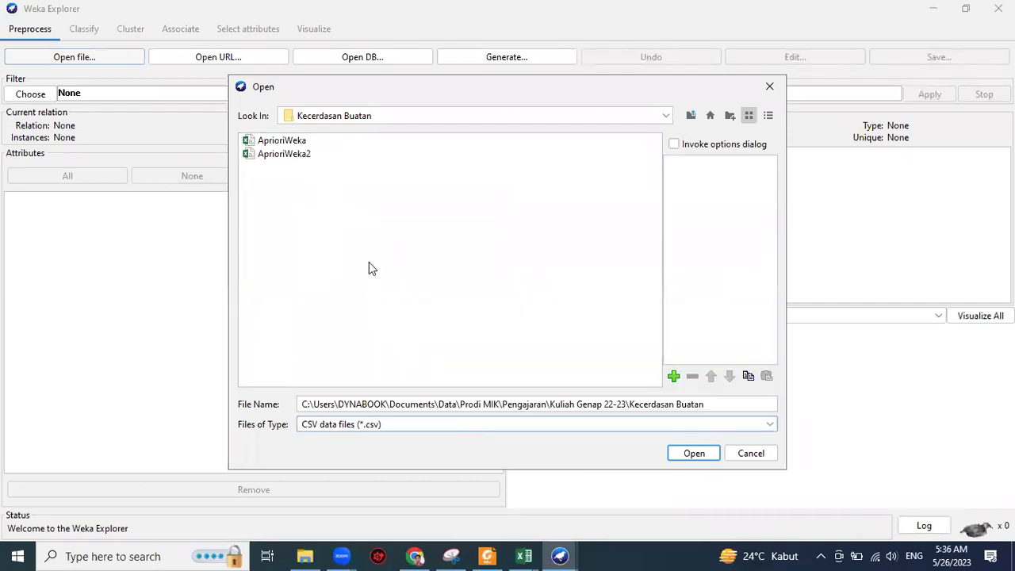
click(288, 155)
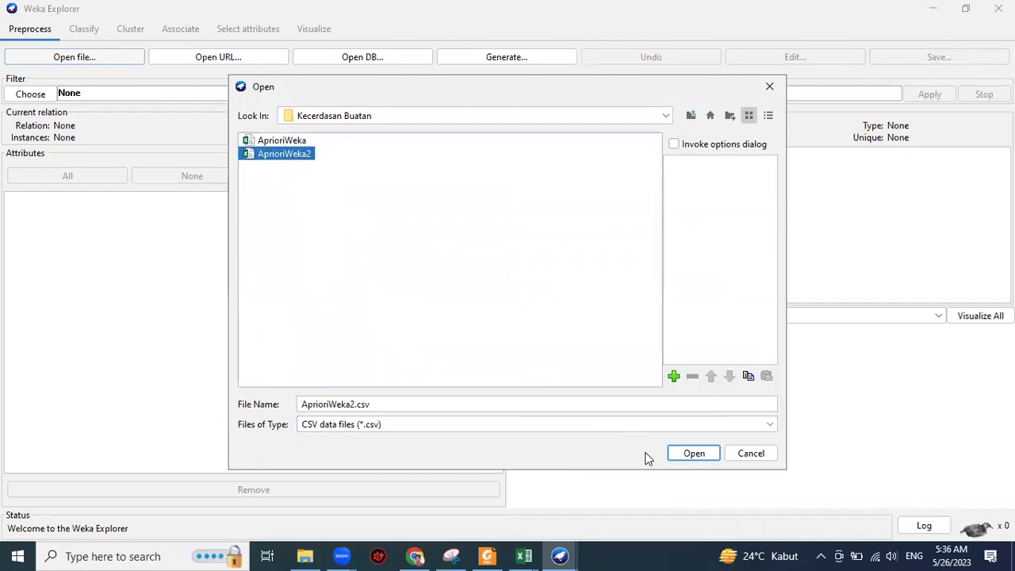
click(688, 454)
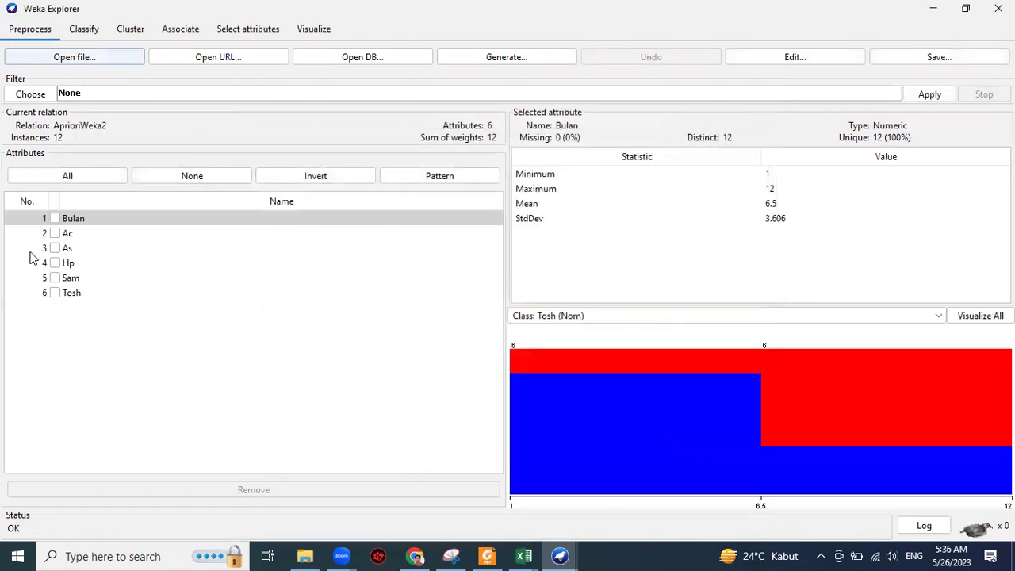
click(55, 219)
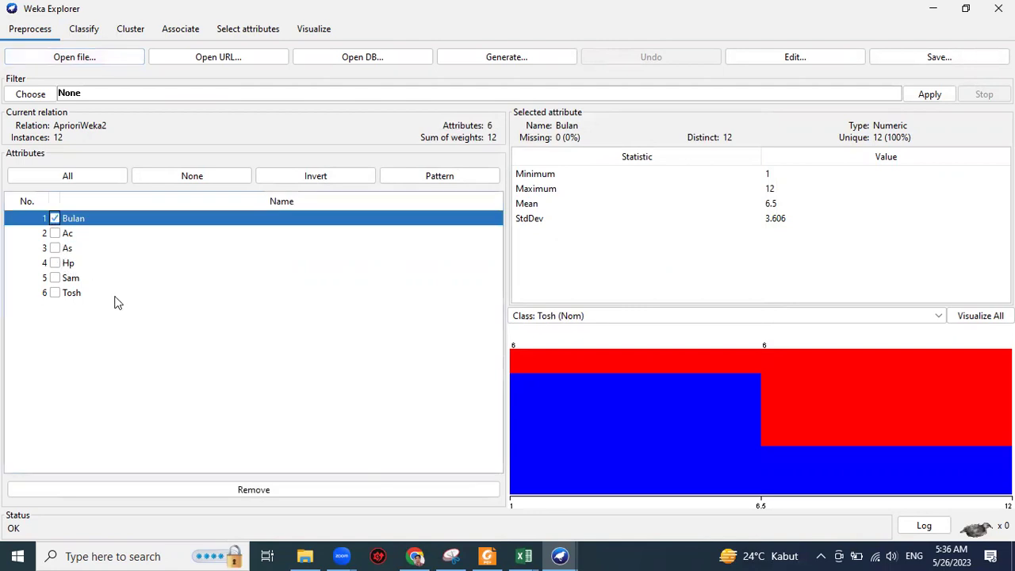
click(283, 490)
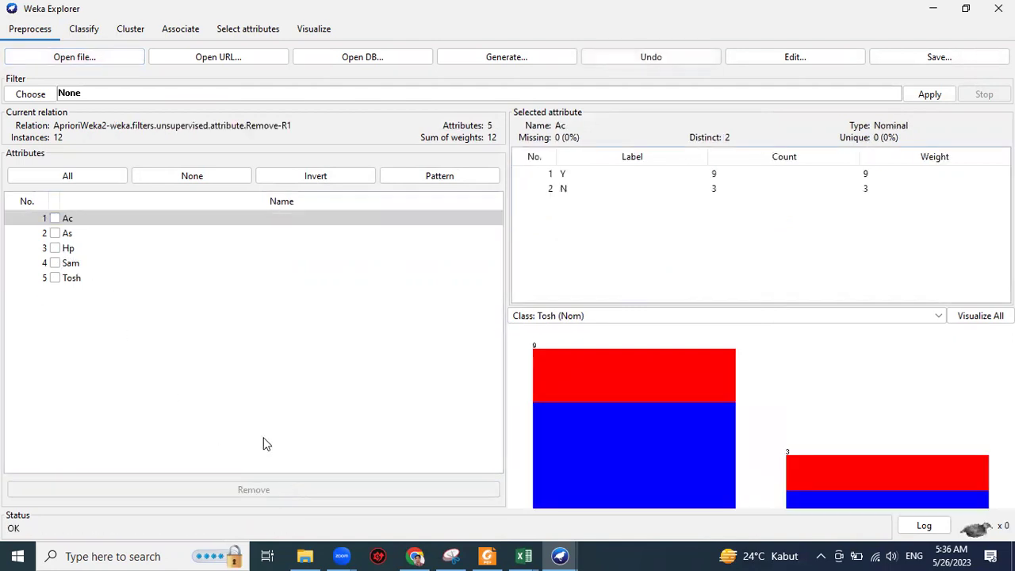
Step: Select Apriori as the associator for the association analysis
click(182, 31)
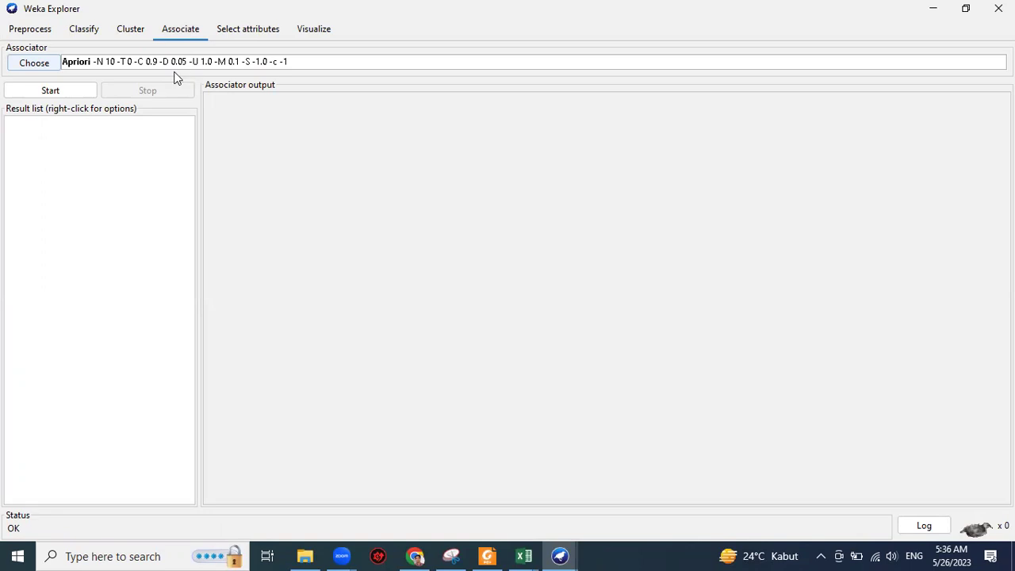
click(50, 63)
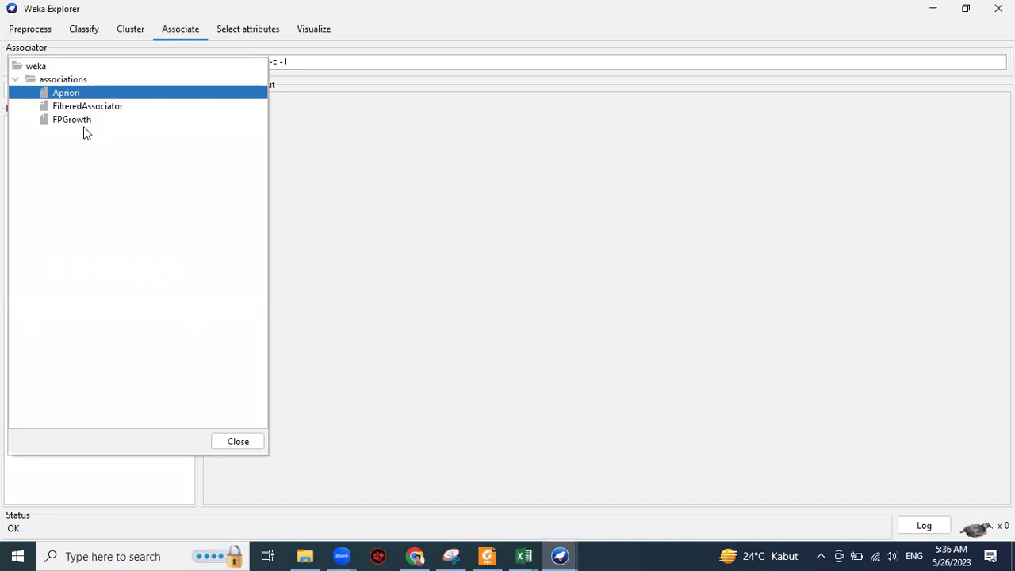
click(79, 94)
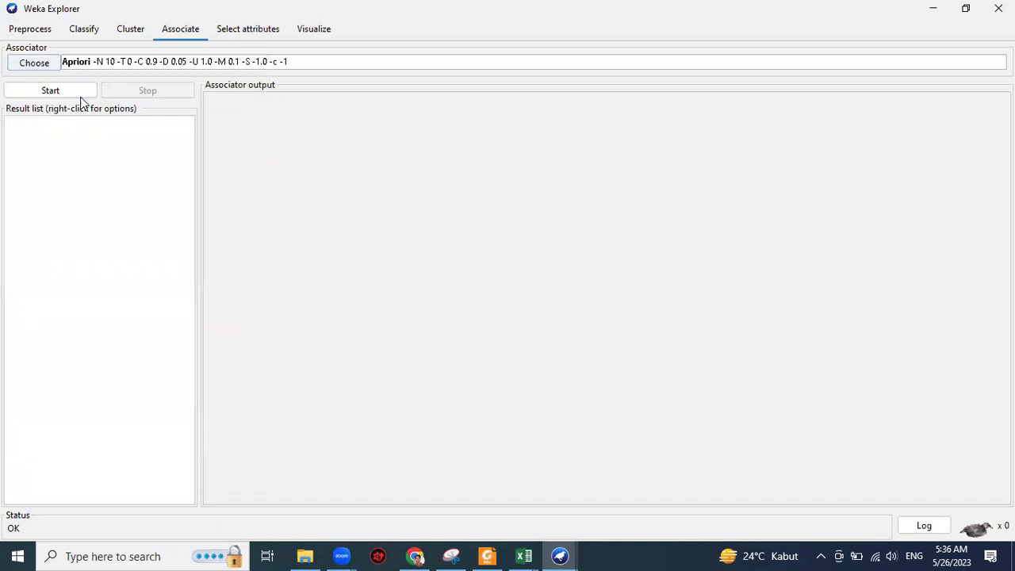
Step: Configure the Apriori options with a lowerBoundMinSupport of 0.3, Confidence as the metric type and a minMetric of 0.6
click(325, 66)
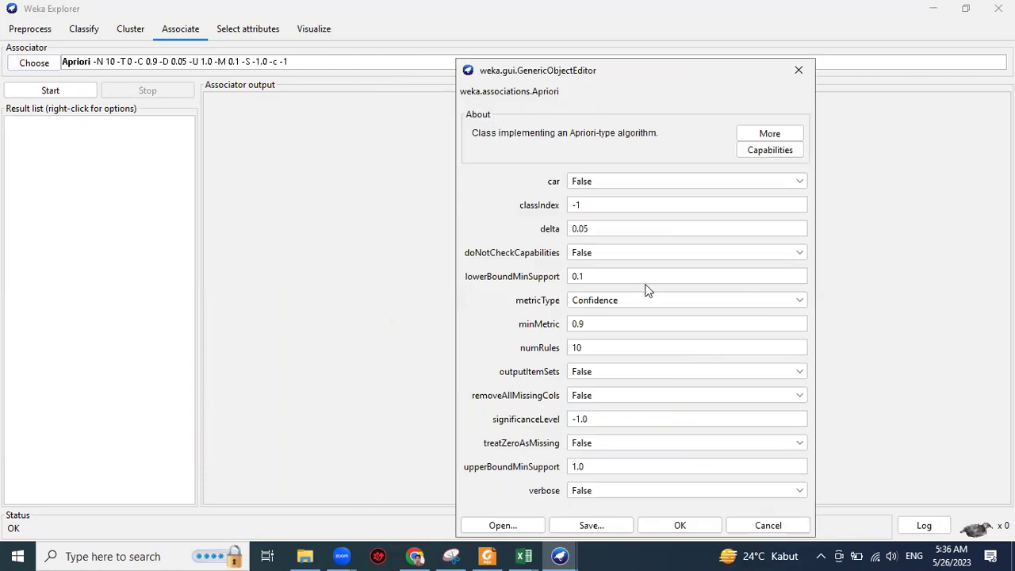
click(595, 279)
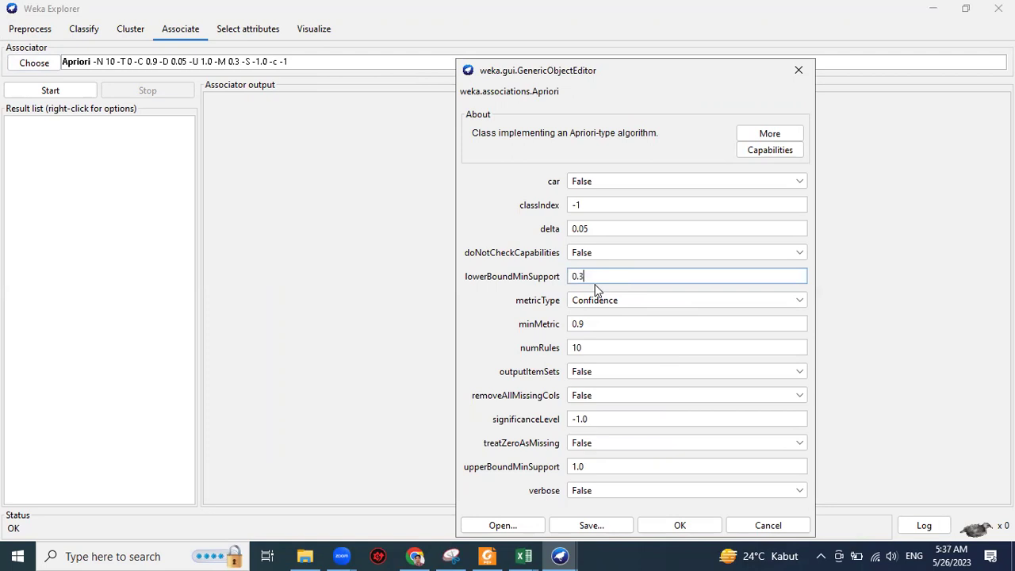
drag(595, 277, 573, 280)
click(608, 301)
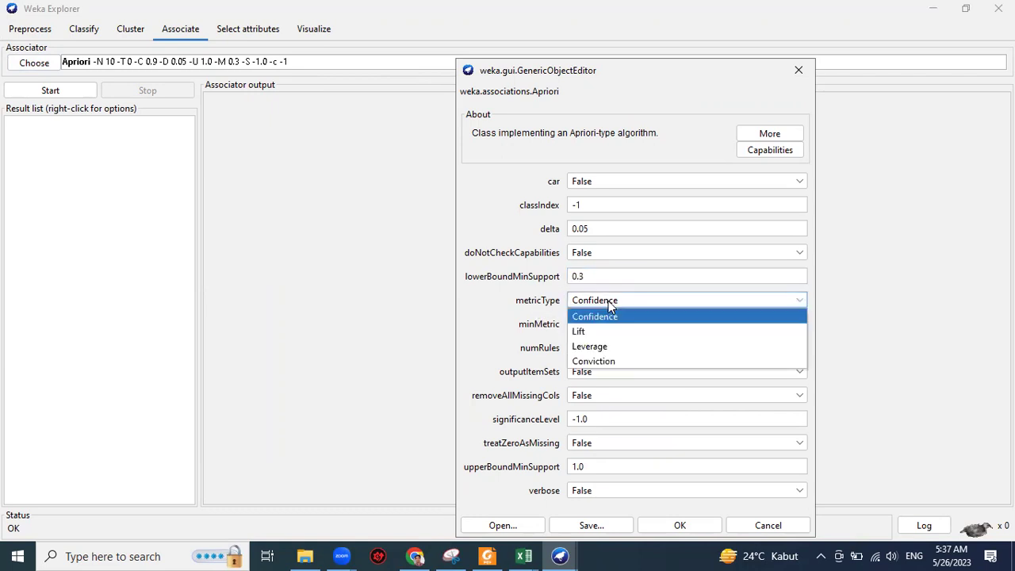
click(606, 317)
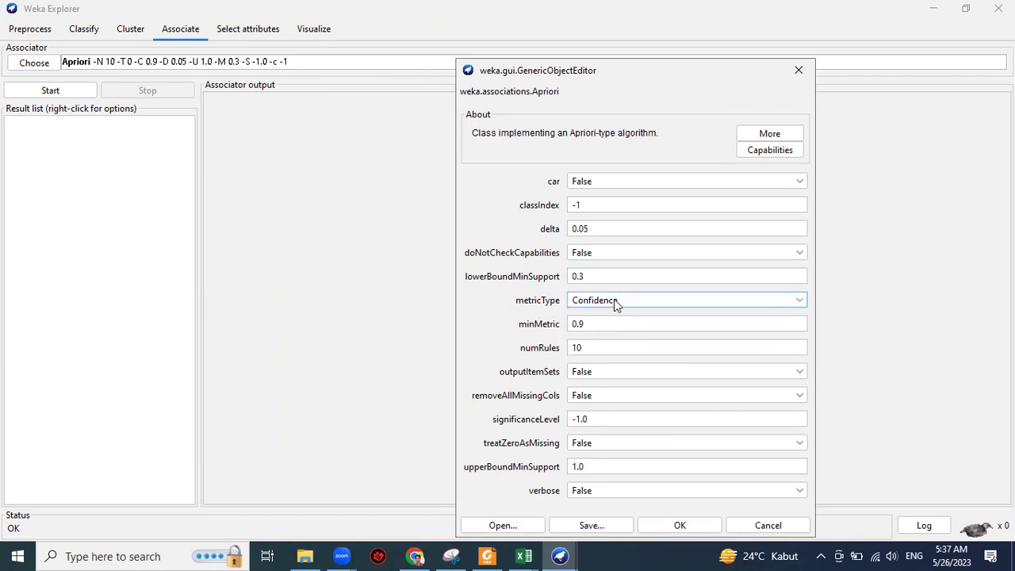
click(595, 327)
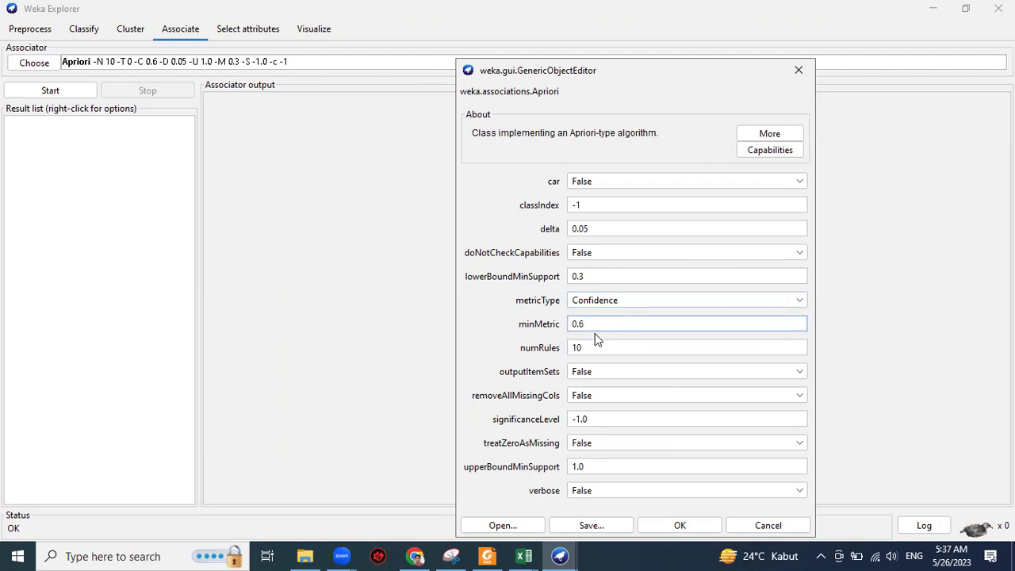
double_click(570, 323)
Step: Recheck the lower bound for minimum support, apply the Apriori options and run the association analysis
click(580, 275)
double_click(580, 276)
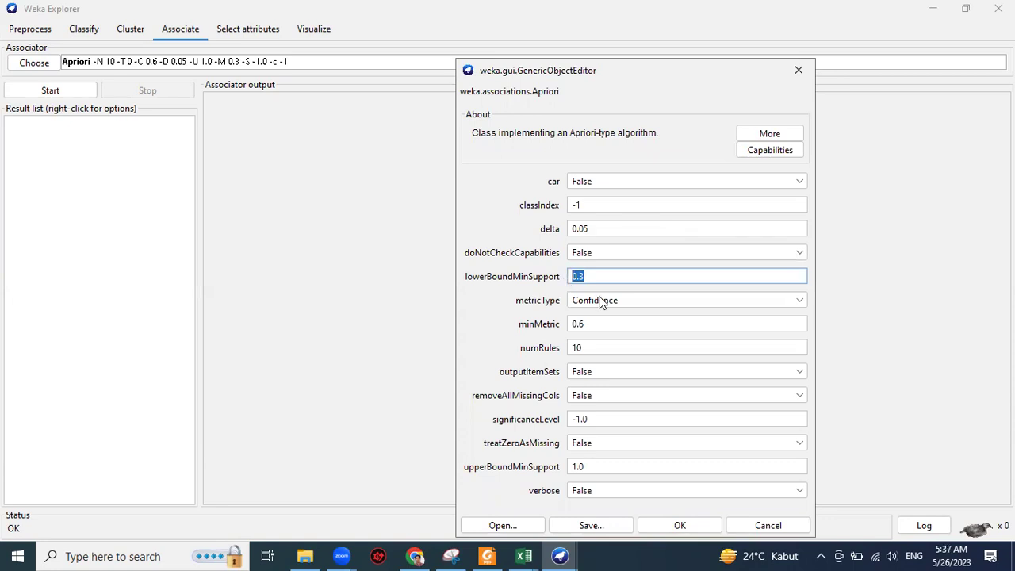
click(584, 278)
double_click(580, 276)
drag(593, 275, 575, 276)
click(600, 277)
double_click(574, 277)
click(596, 276)
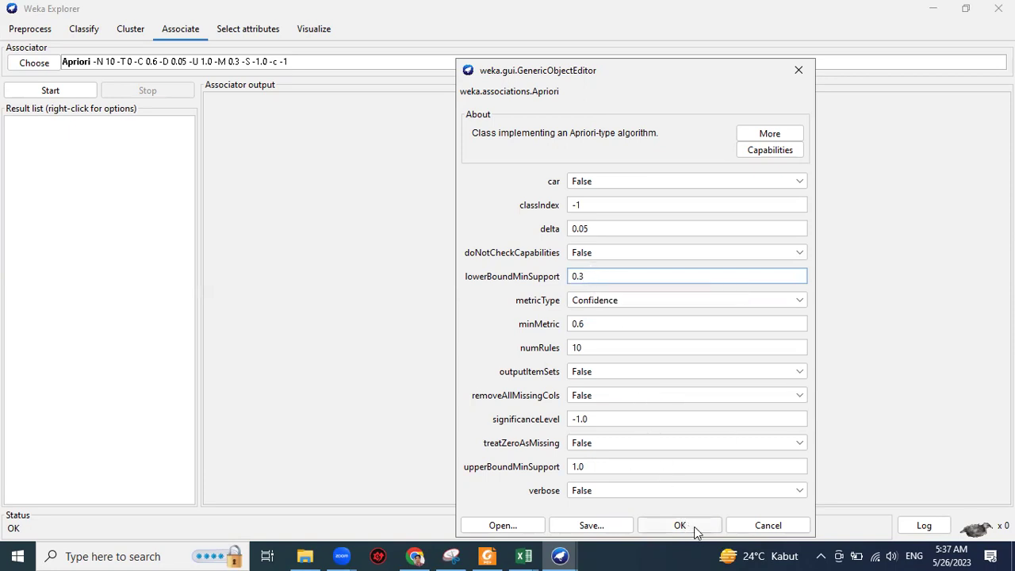
click(695, 530)
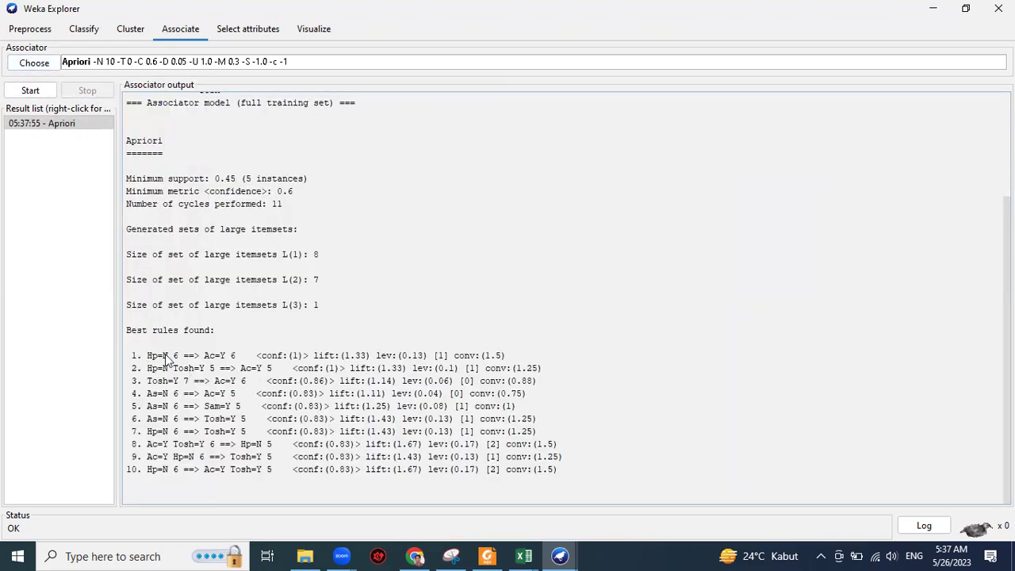
Step: Examine the list of best rules in the associator output together with the minimum support and minimum confidence used
drag(130, 337, 220, 345)
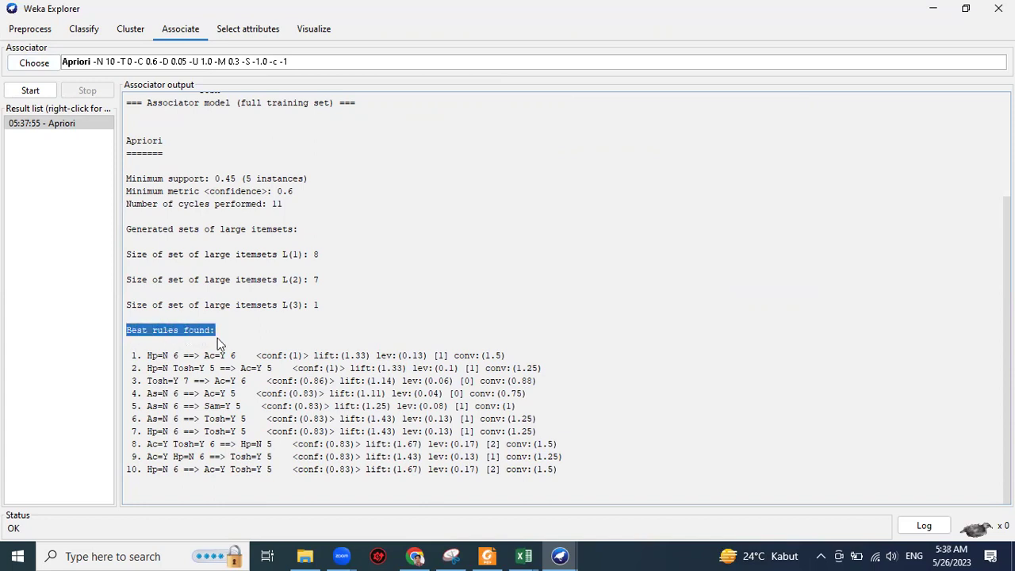
click(220, 345)
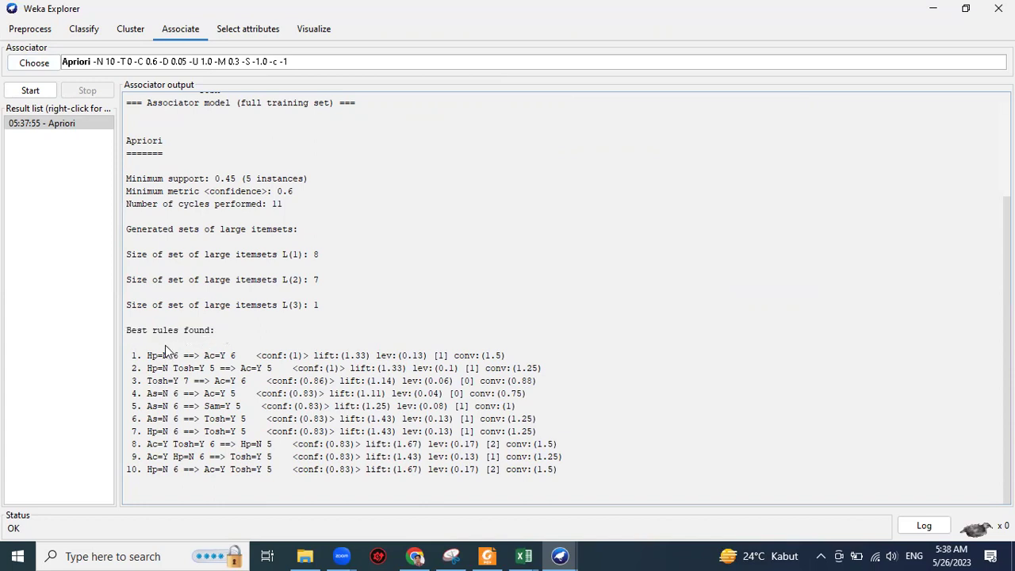
drag(129, 356, 553, 475)
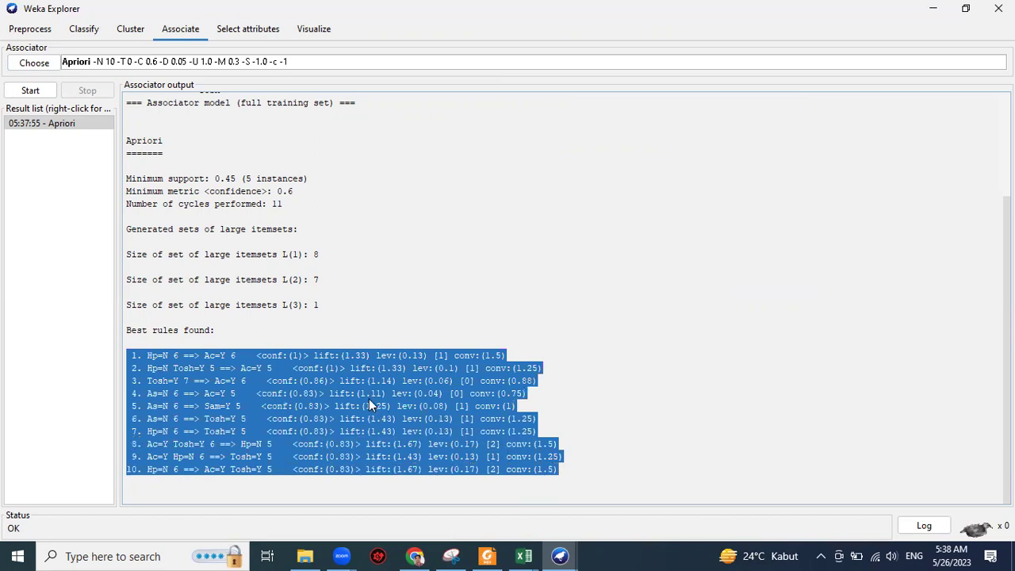
drag(136, 179, 229, 181)
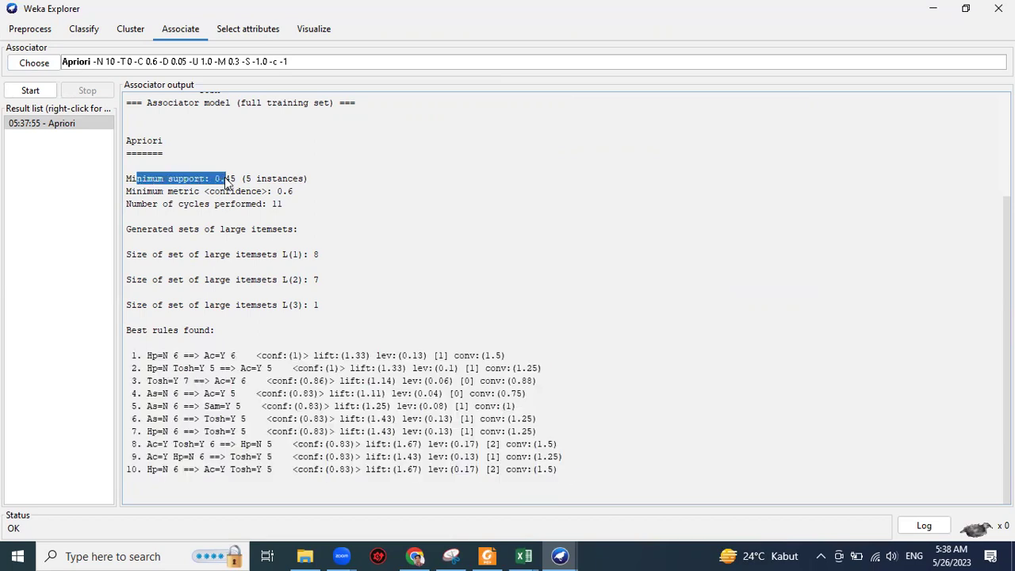
click(228, 185)
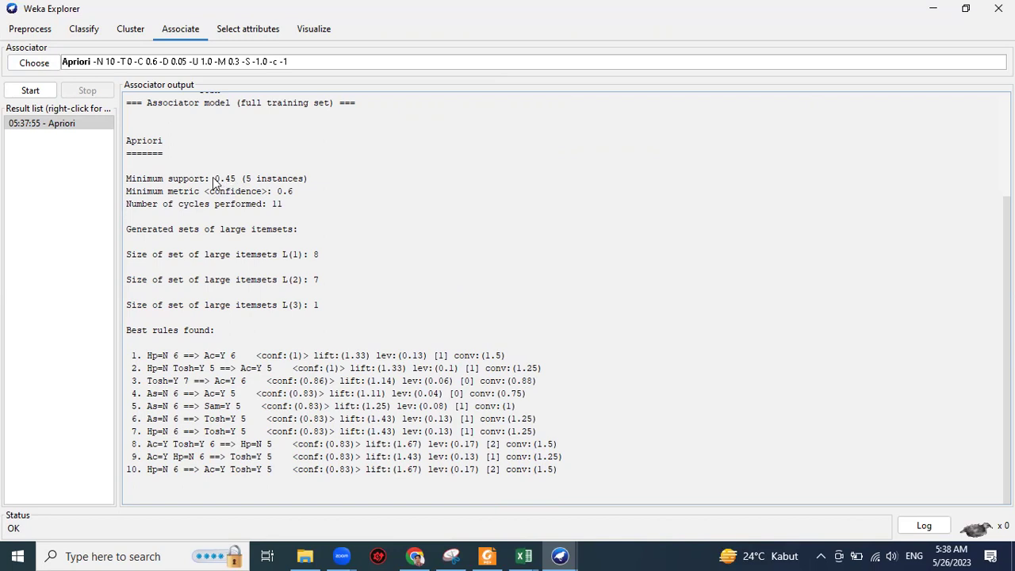
drag(276, 191, 294, 192)
drag(125, 357, 562, 486)
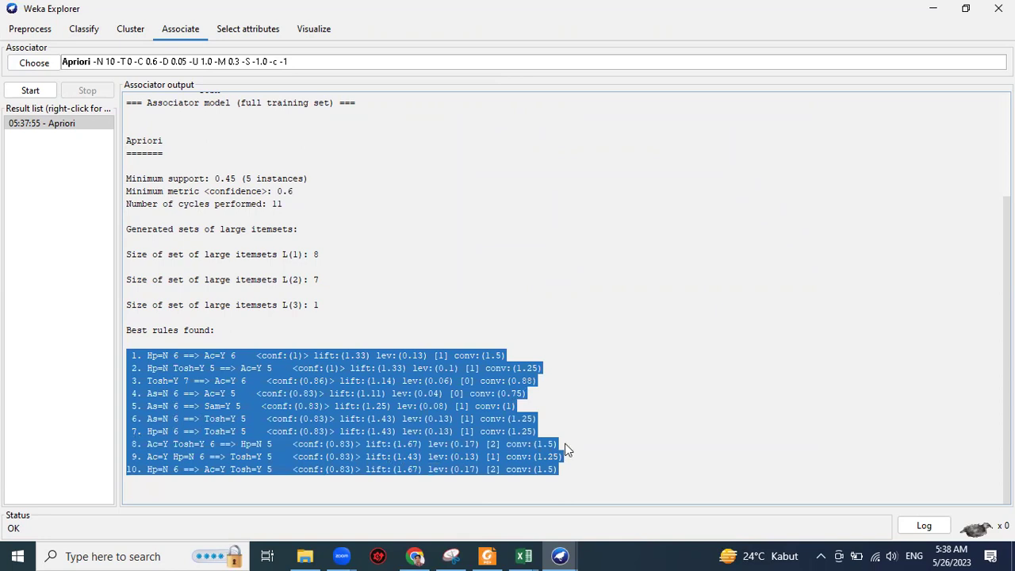
click(568, 411)
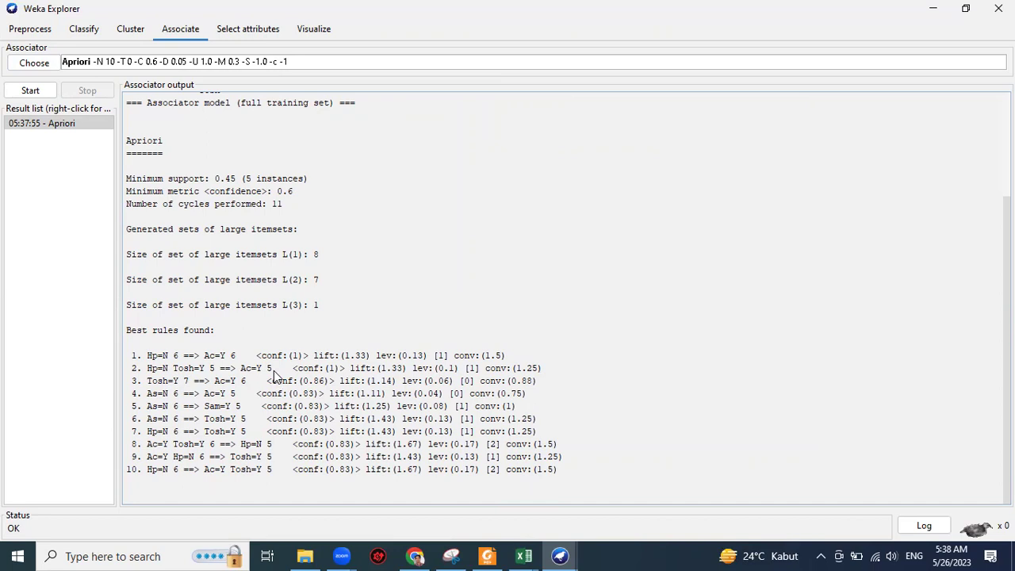
Step: Examine the first association rule, Hp=N ==> Ac=Y, and its confidence value
drag(264, 356, 317, 379)
drag(260, 357, 302, 363)
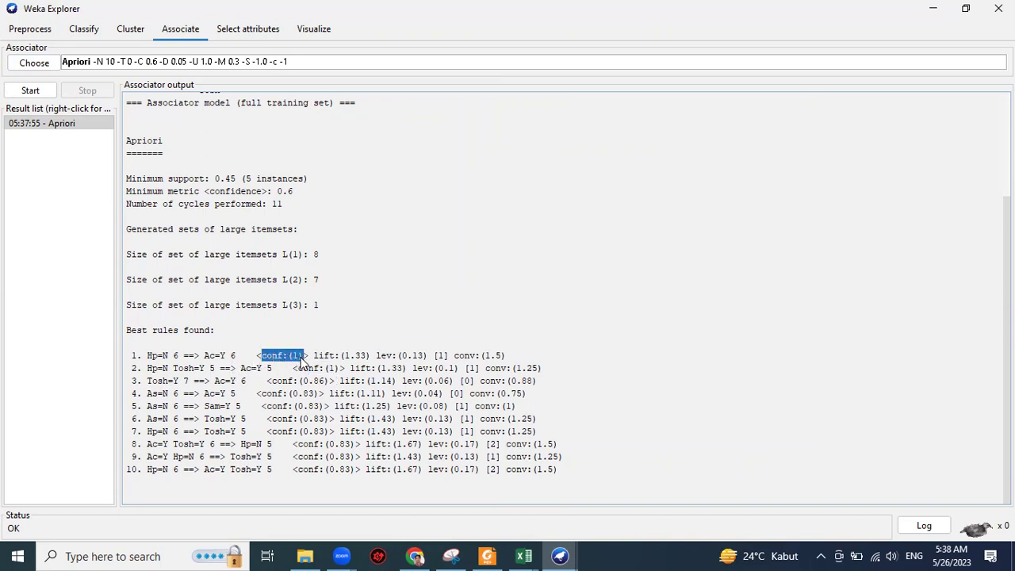
drag(148, 357, 224, 361)
click(179, 362)
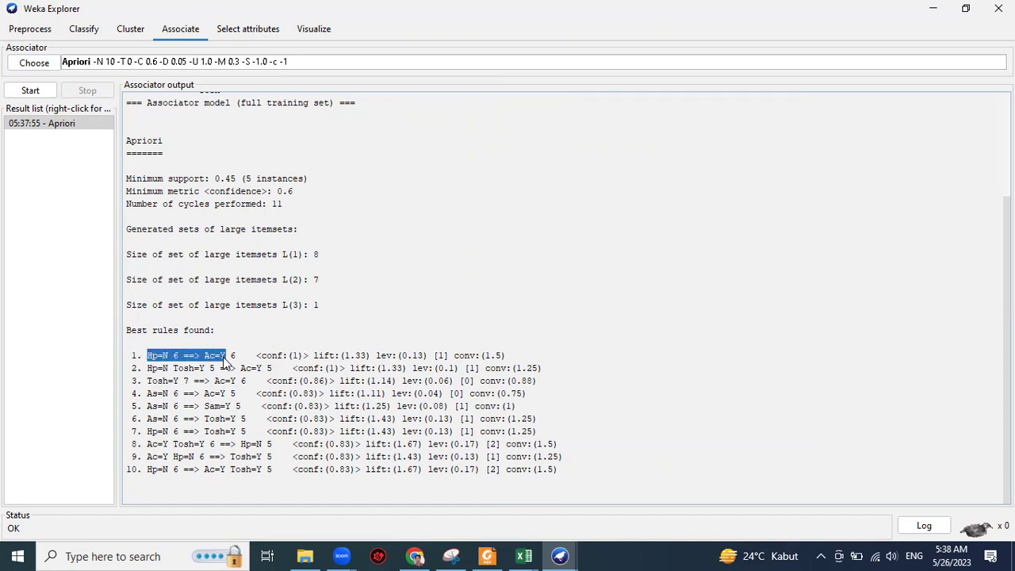
click(177, 362)
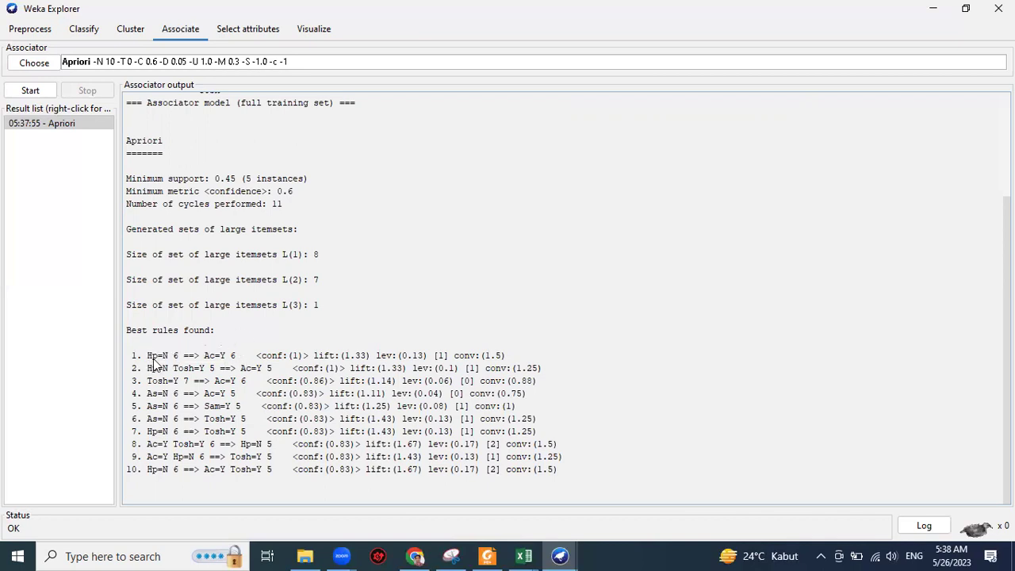